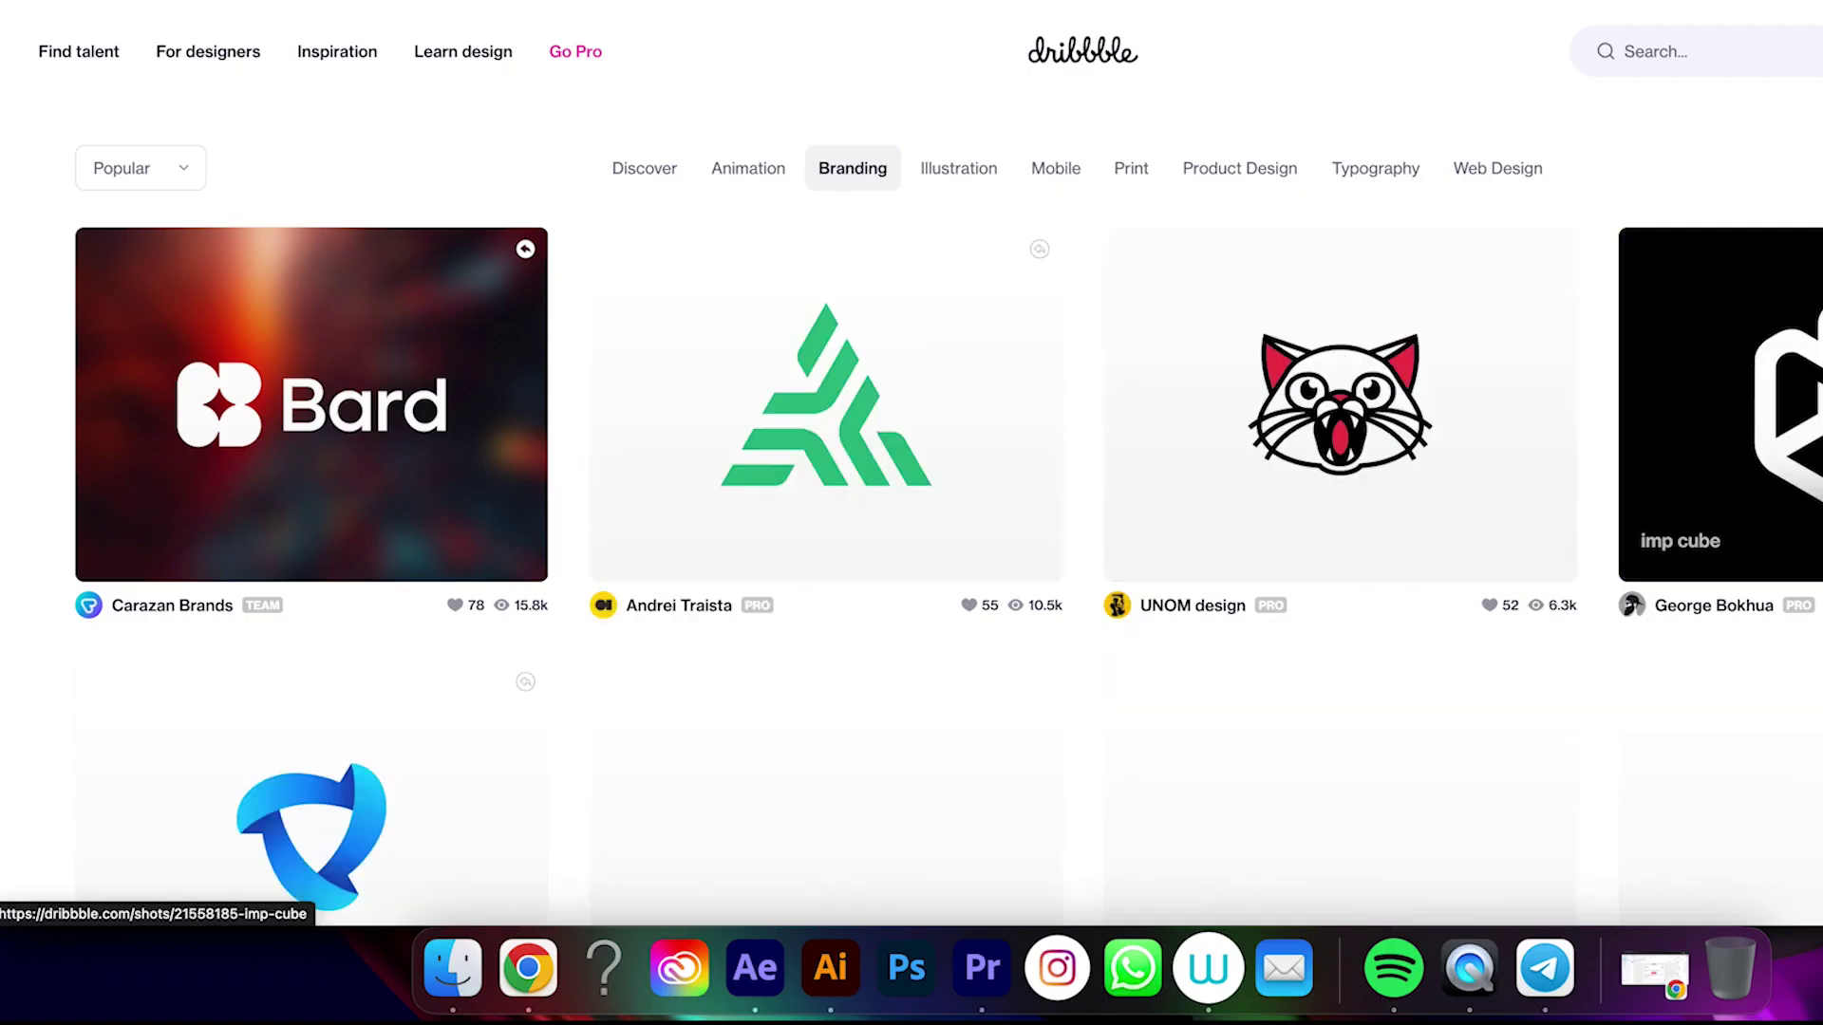
Scroll down through the popular Branding logo shots in the Dribbble feed
scroll(1718, 408, down, 5)
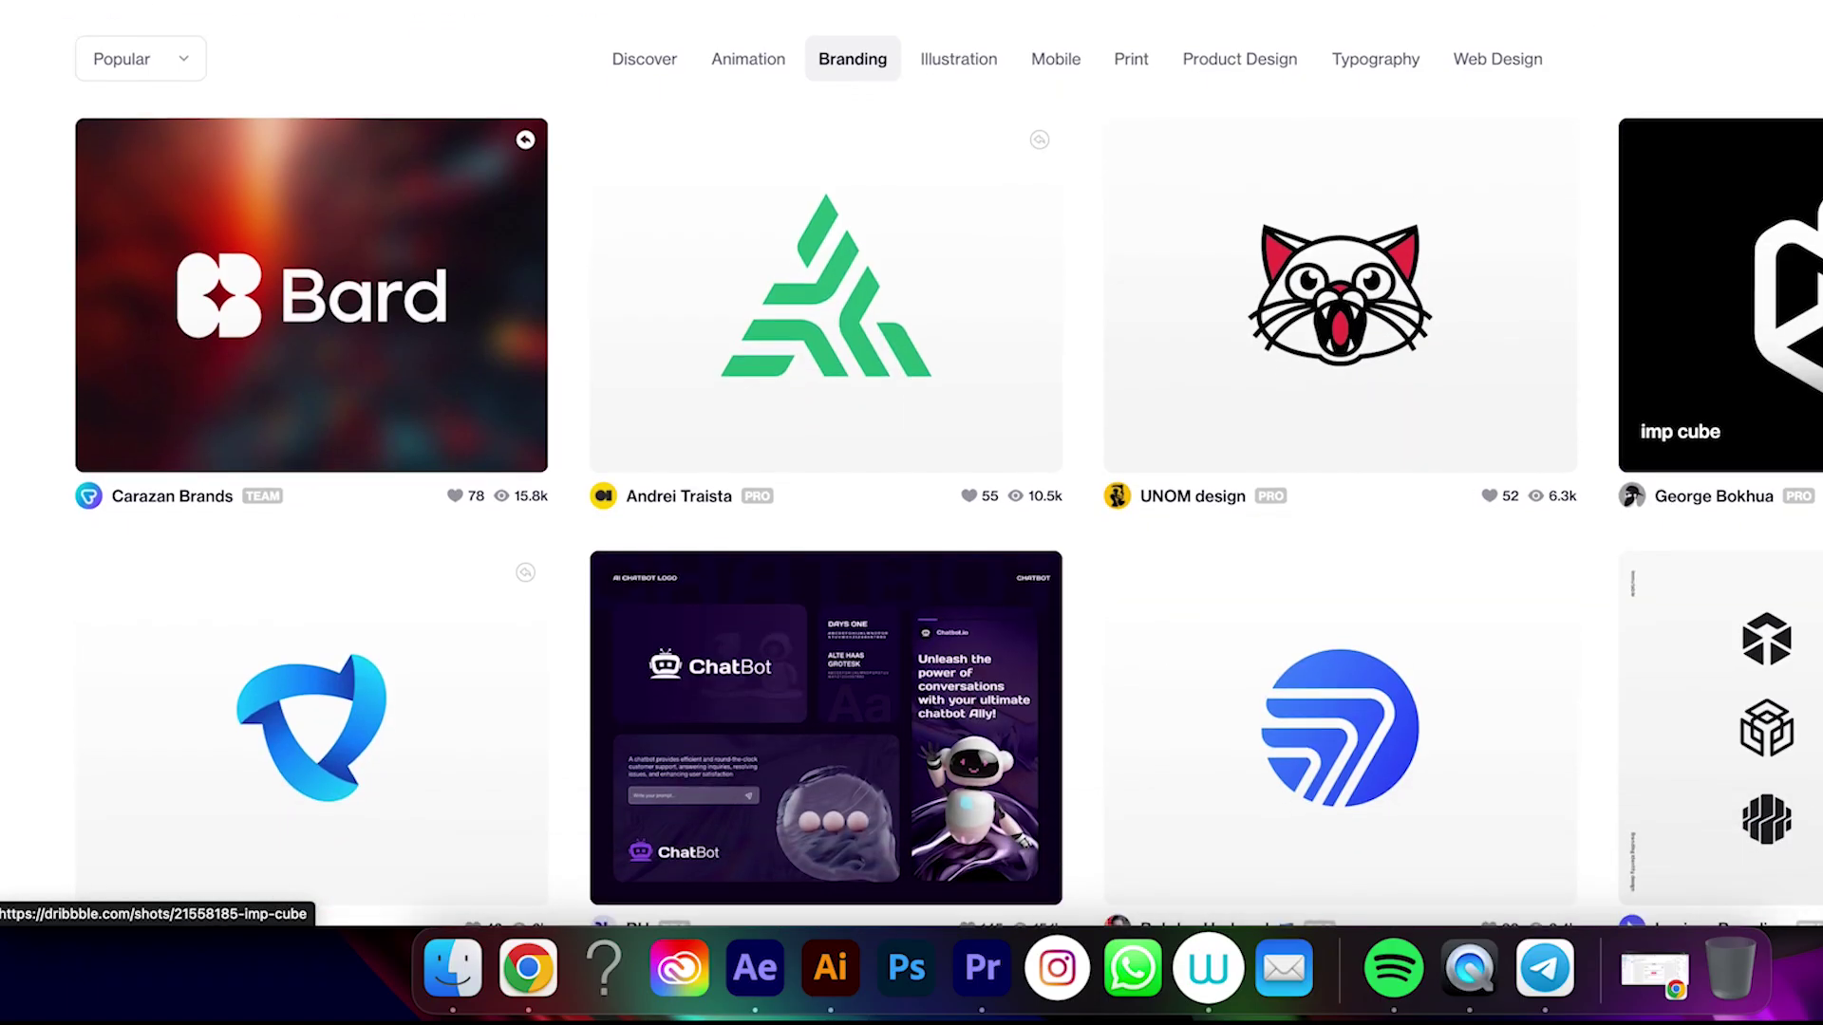
scroll(1718, 408, down, 10)
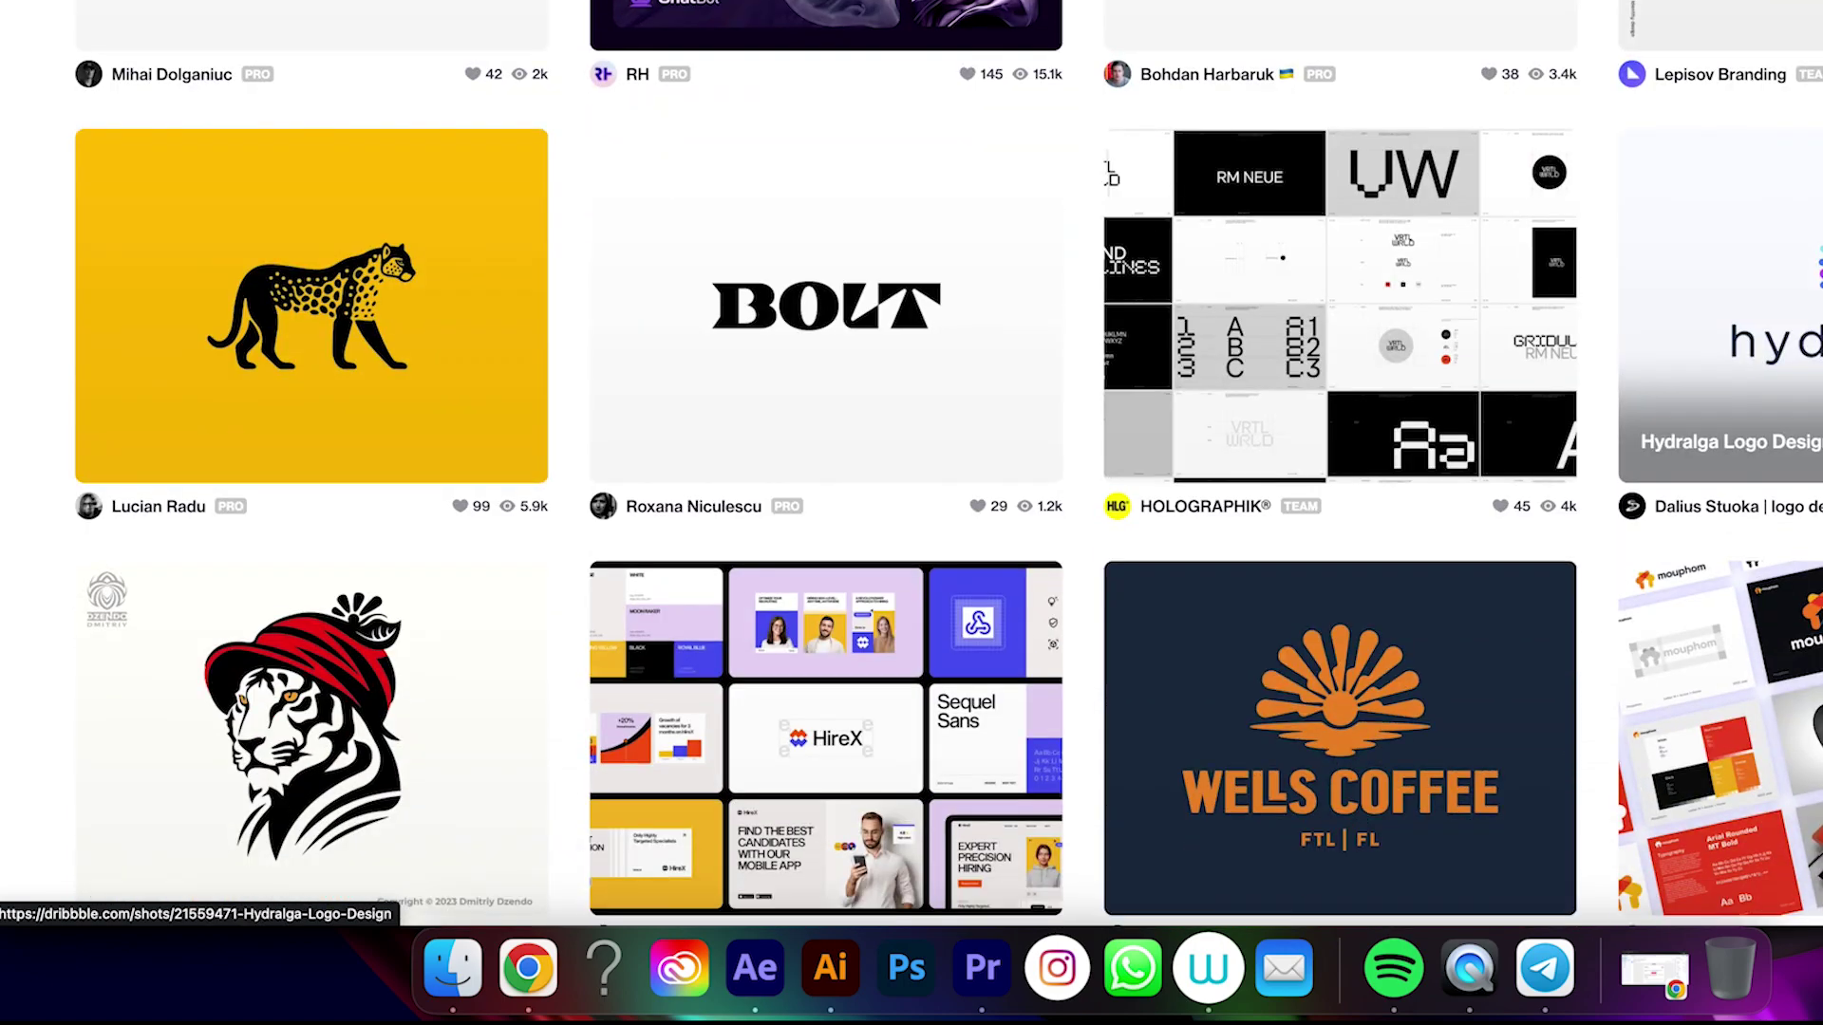
scroll(911, 465, down, 10)
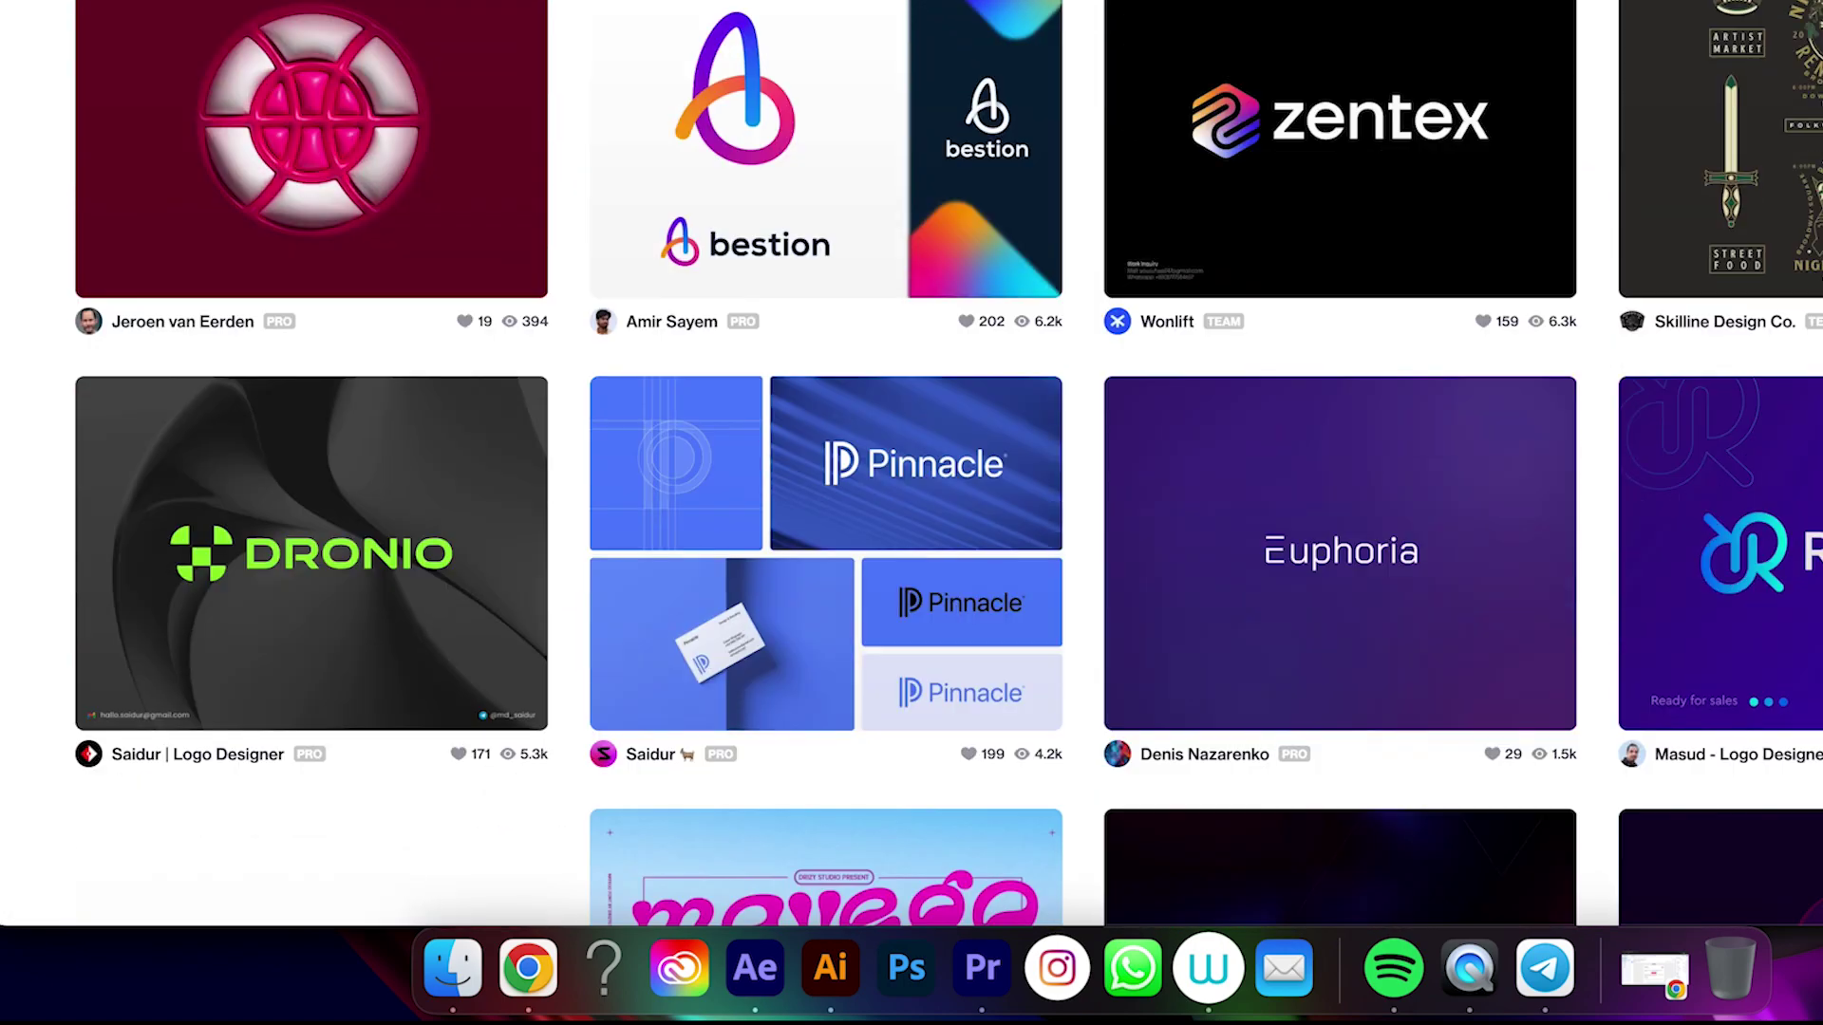
scroll(912, 465, down, 15)
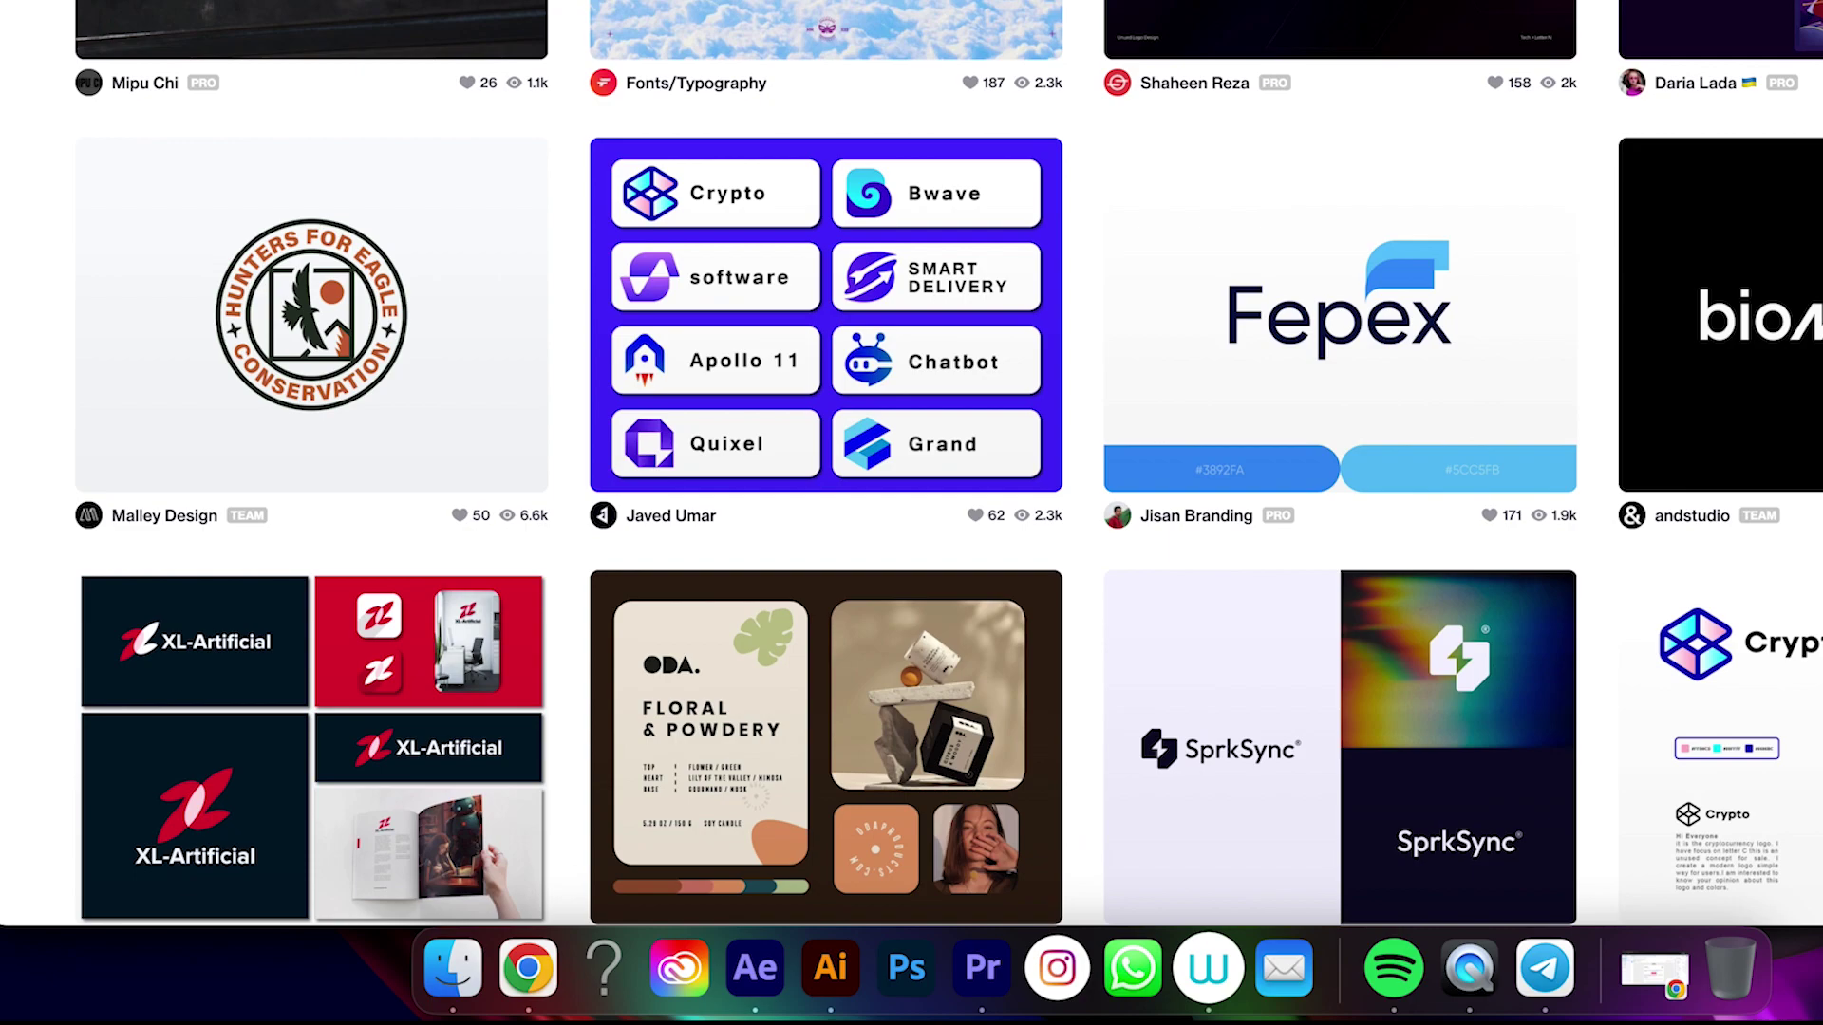
scroll(911, 465, down, 15)
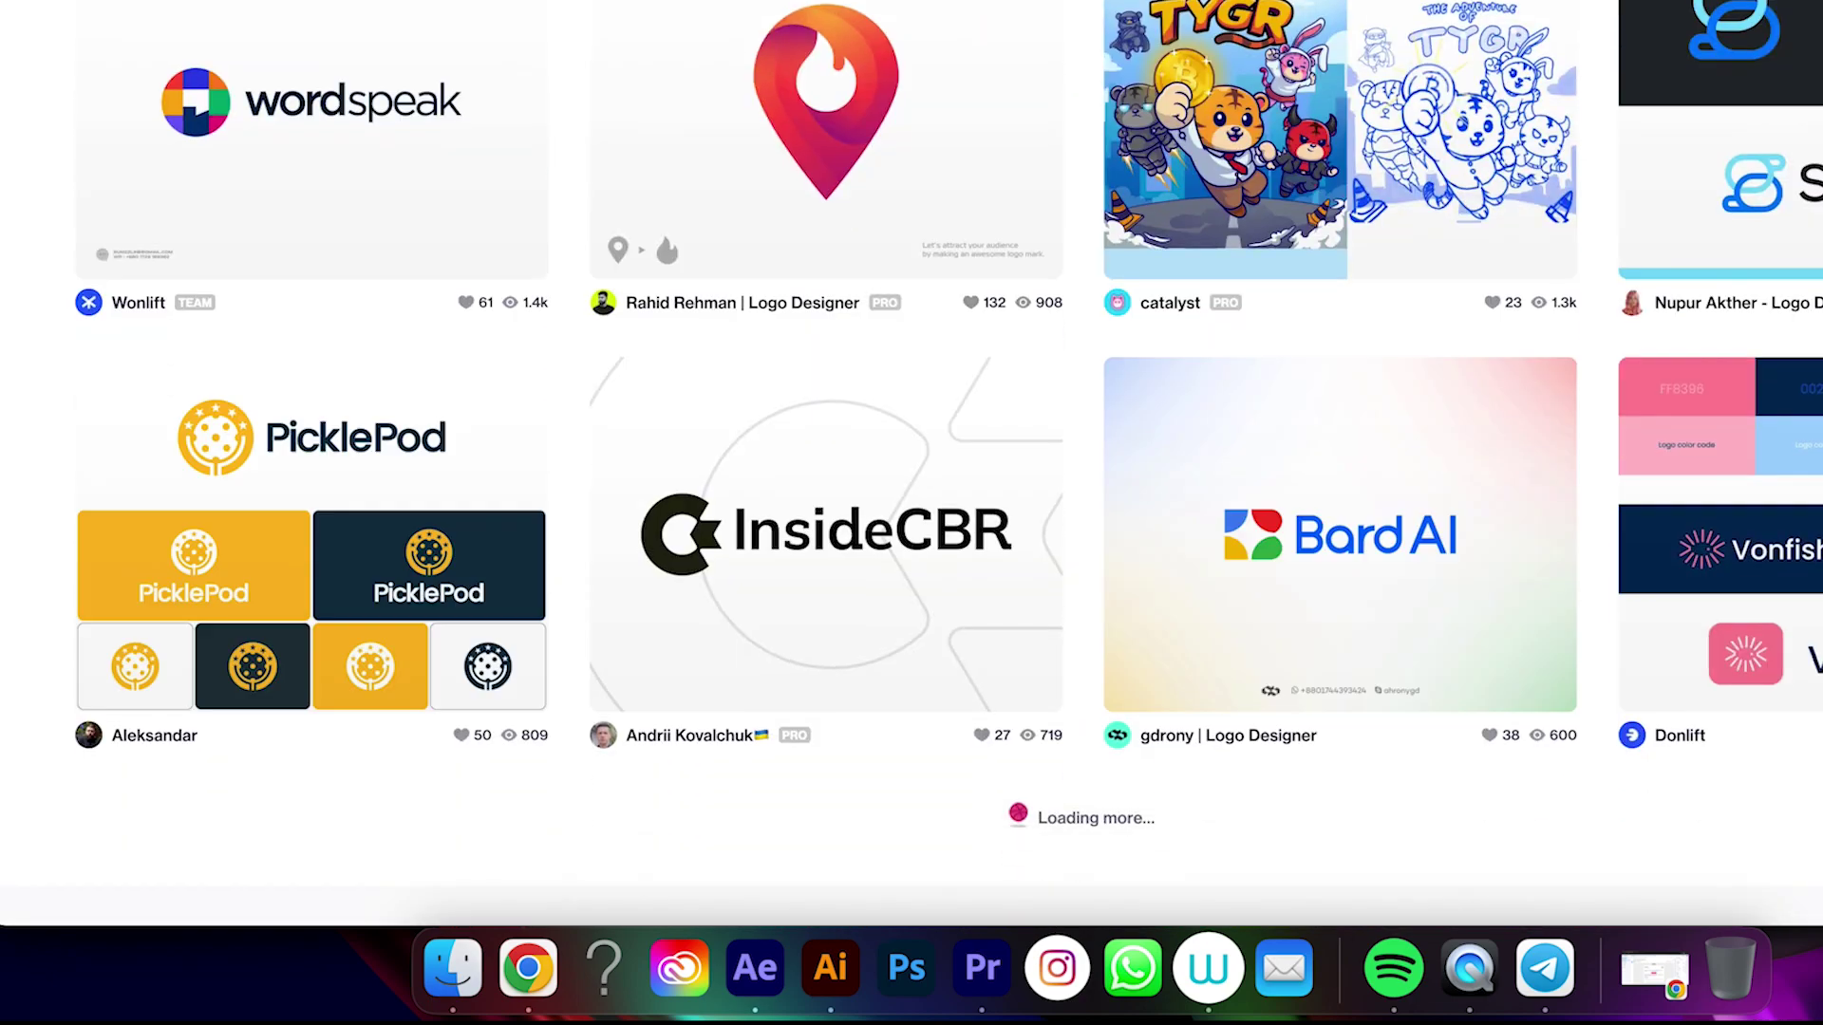
scroll(911, 465, down, 9)
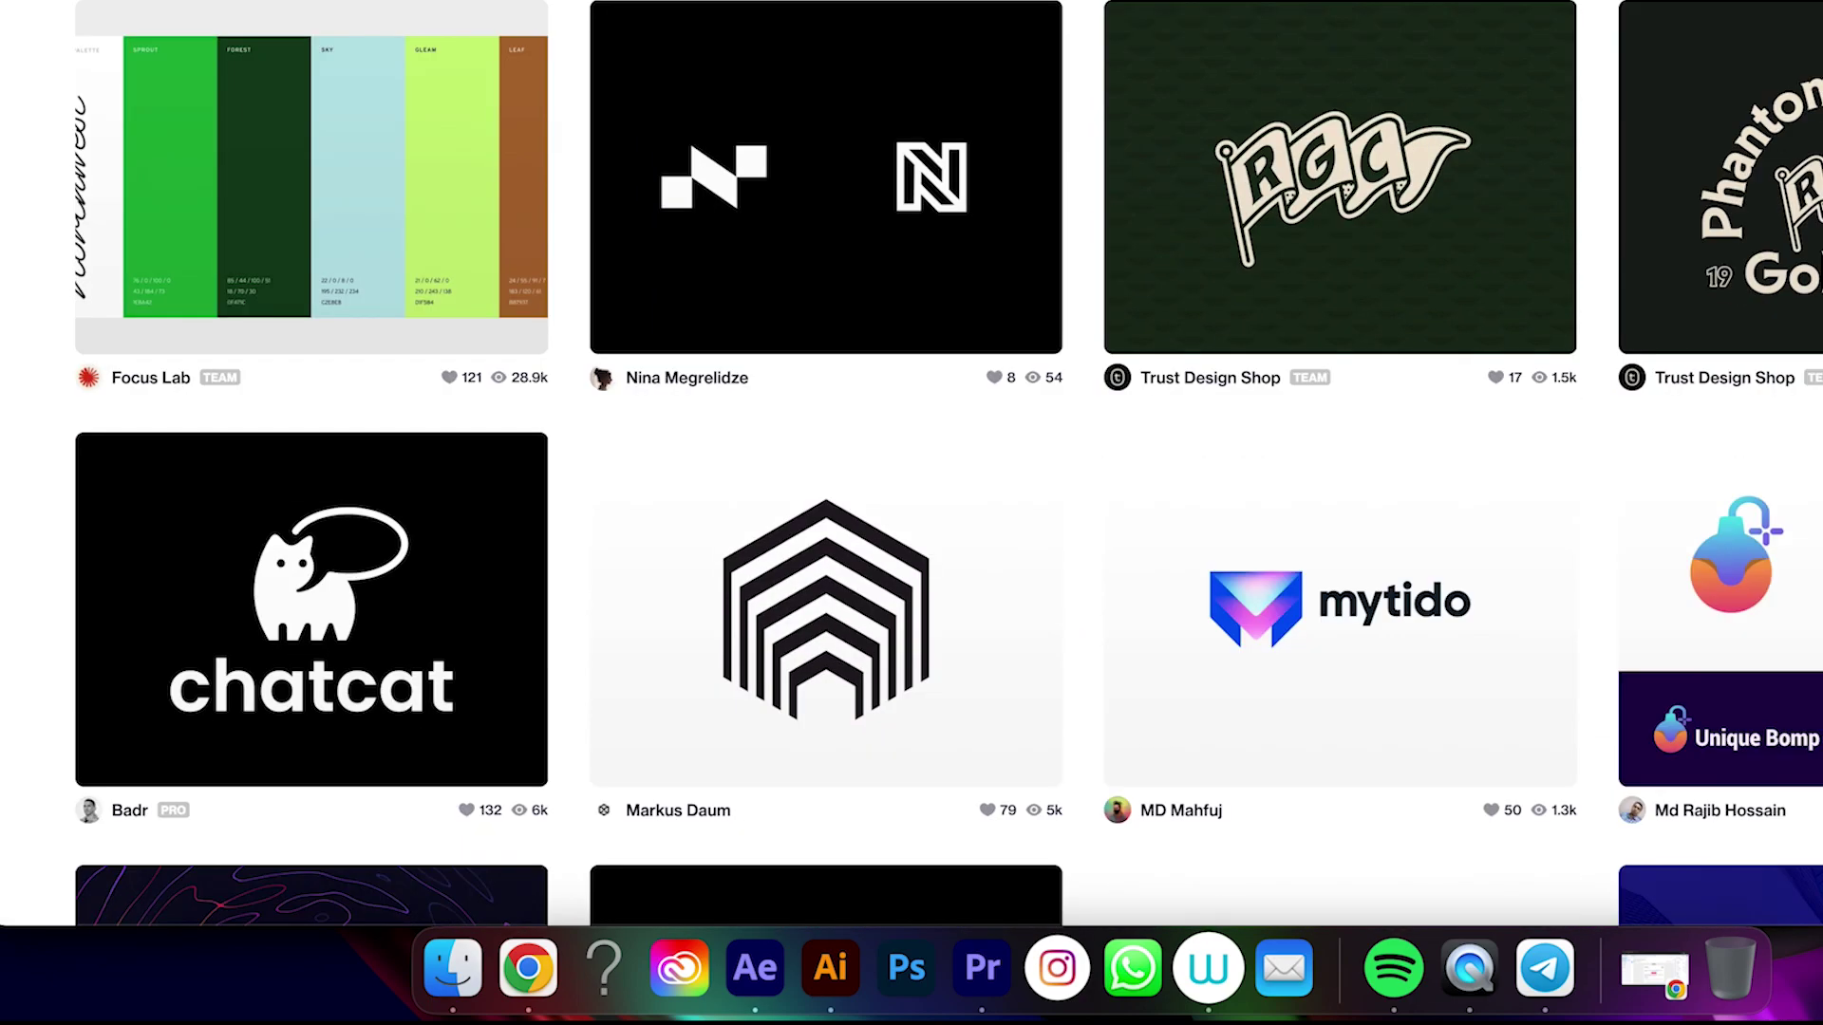
scroll(911, 465, down, 13)
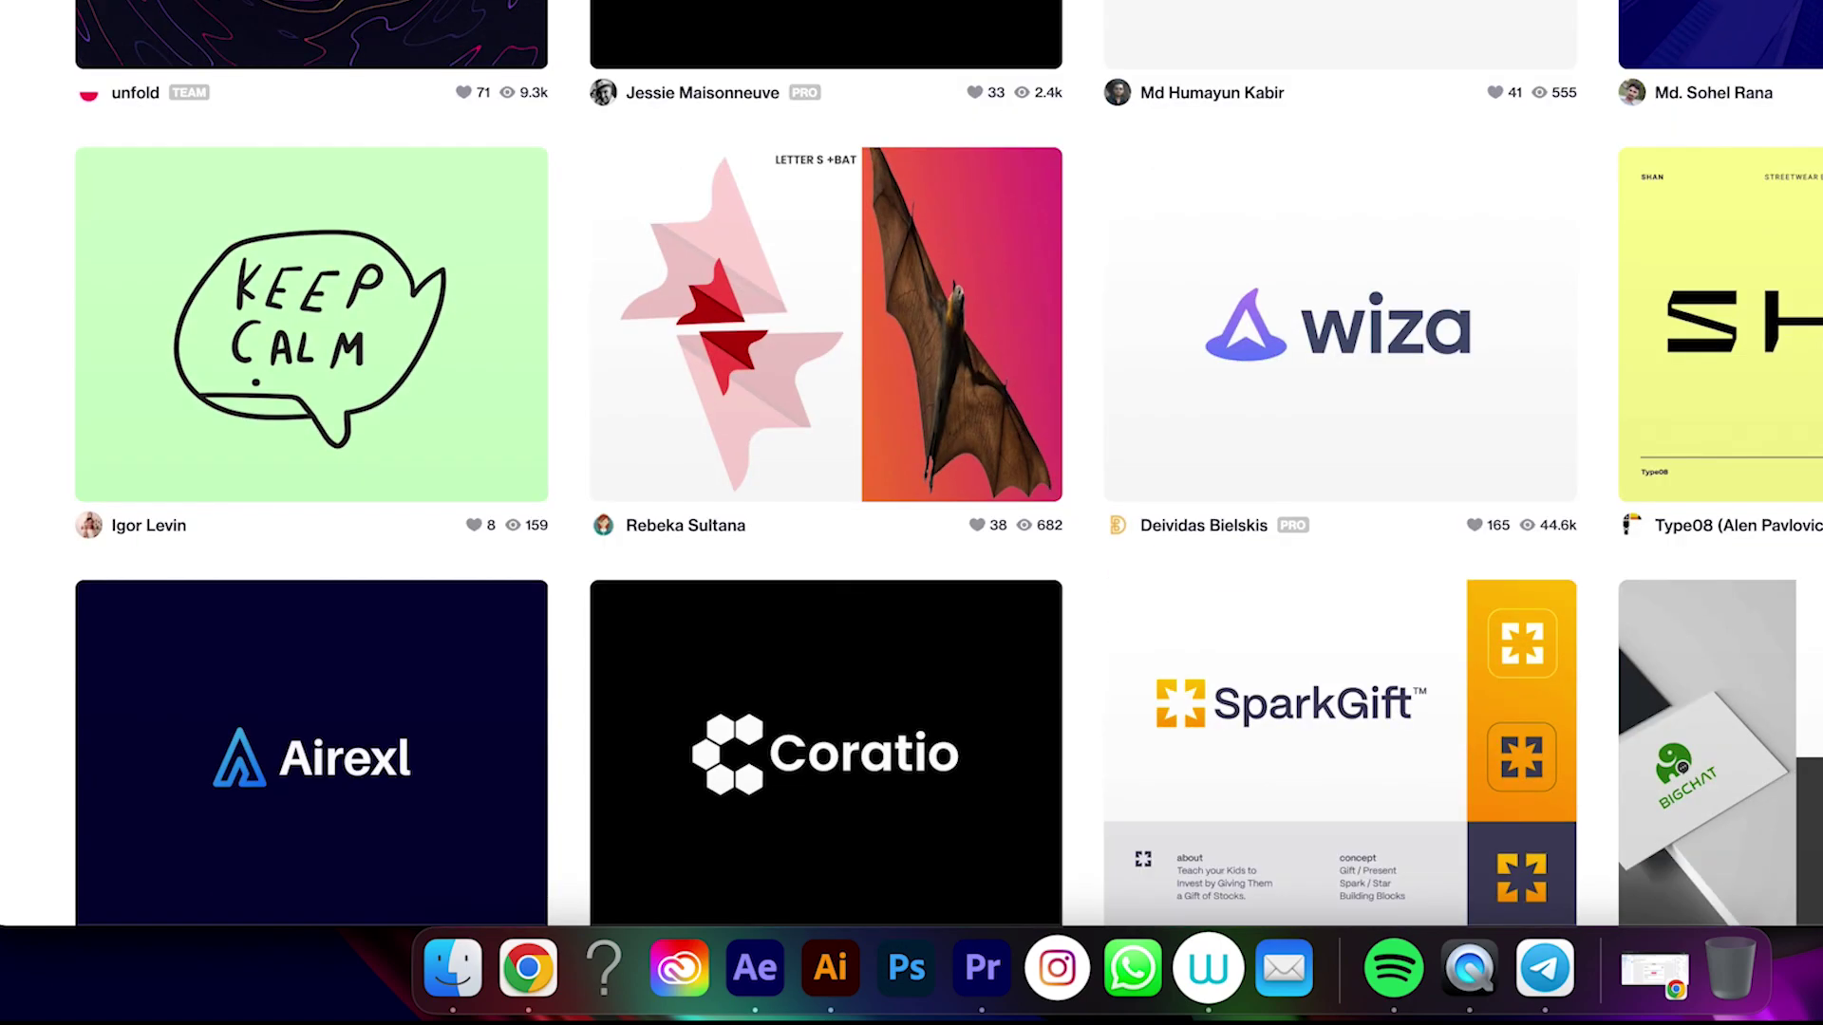
scroll(911, 465, down, 9)
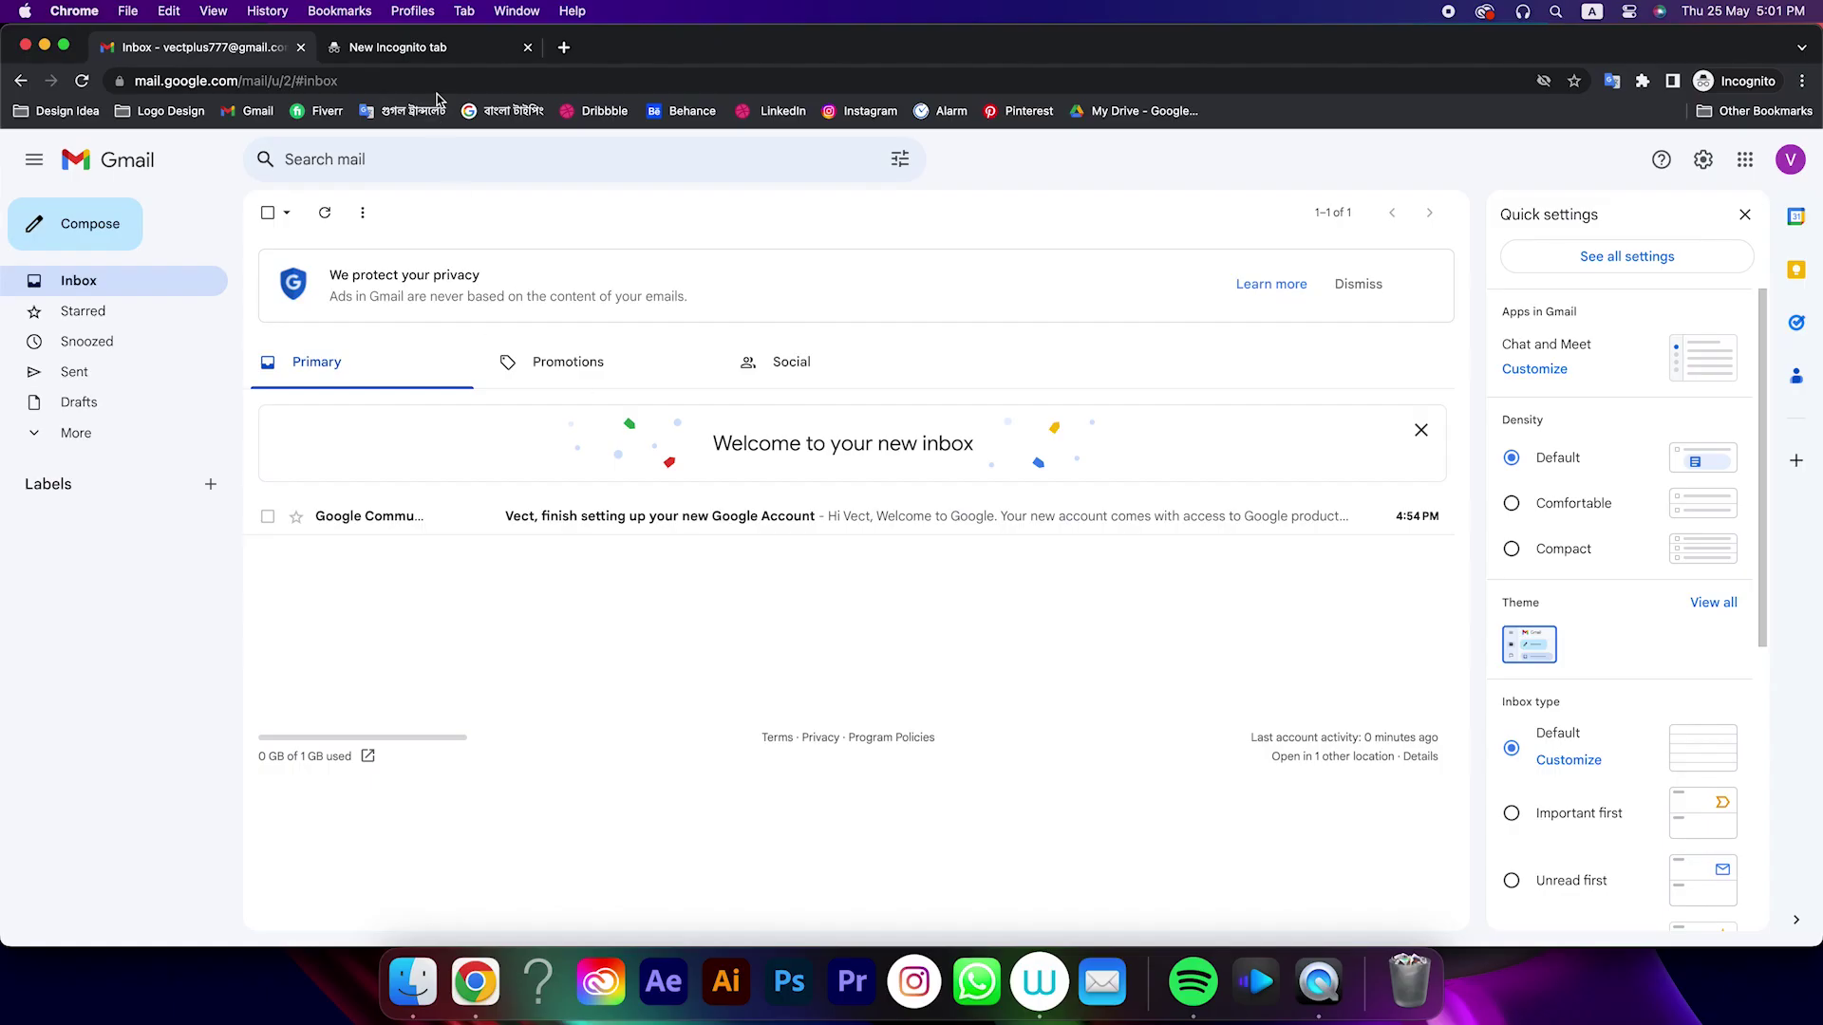
Load dribbble.com in the blank incognito tab and bring up the sign-up form
click(432, 46)
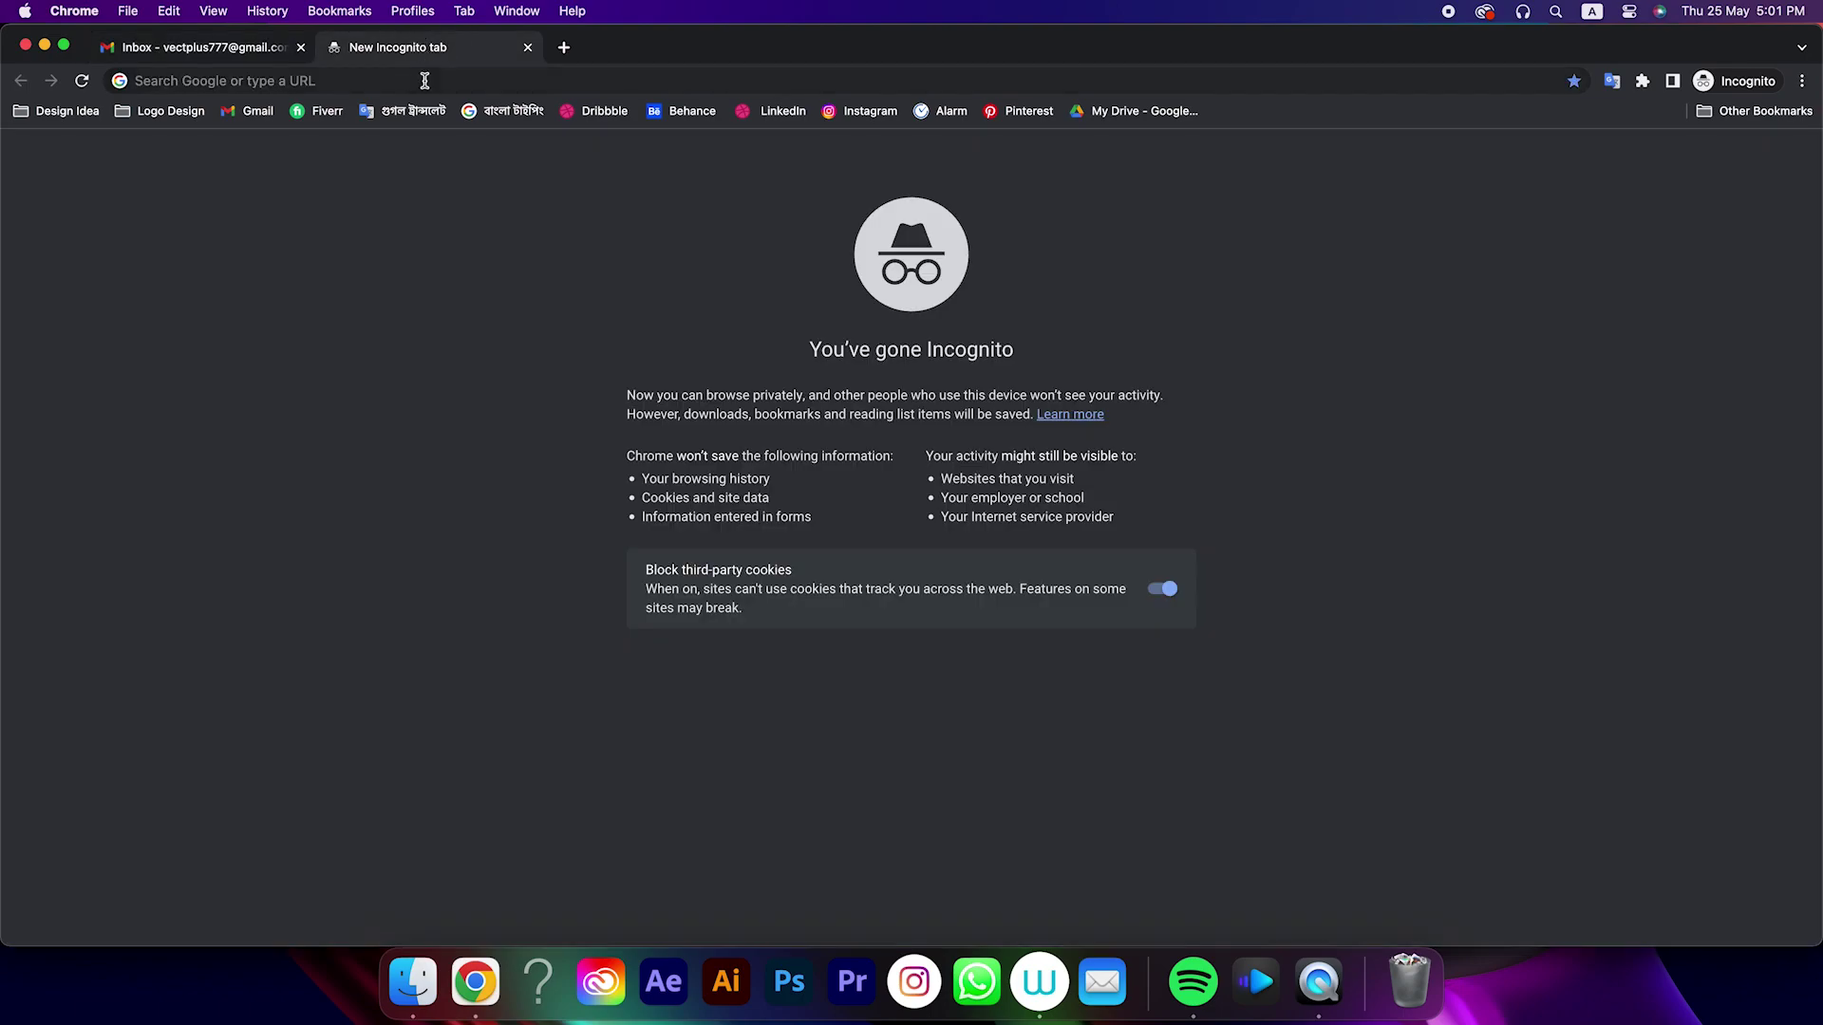
click(424, 80)
text(dribbble.com)
key(Return)
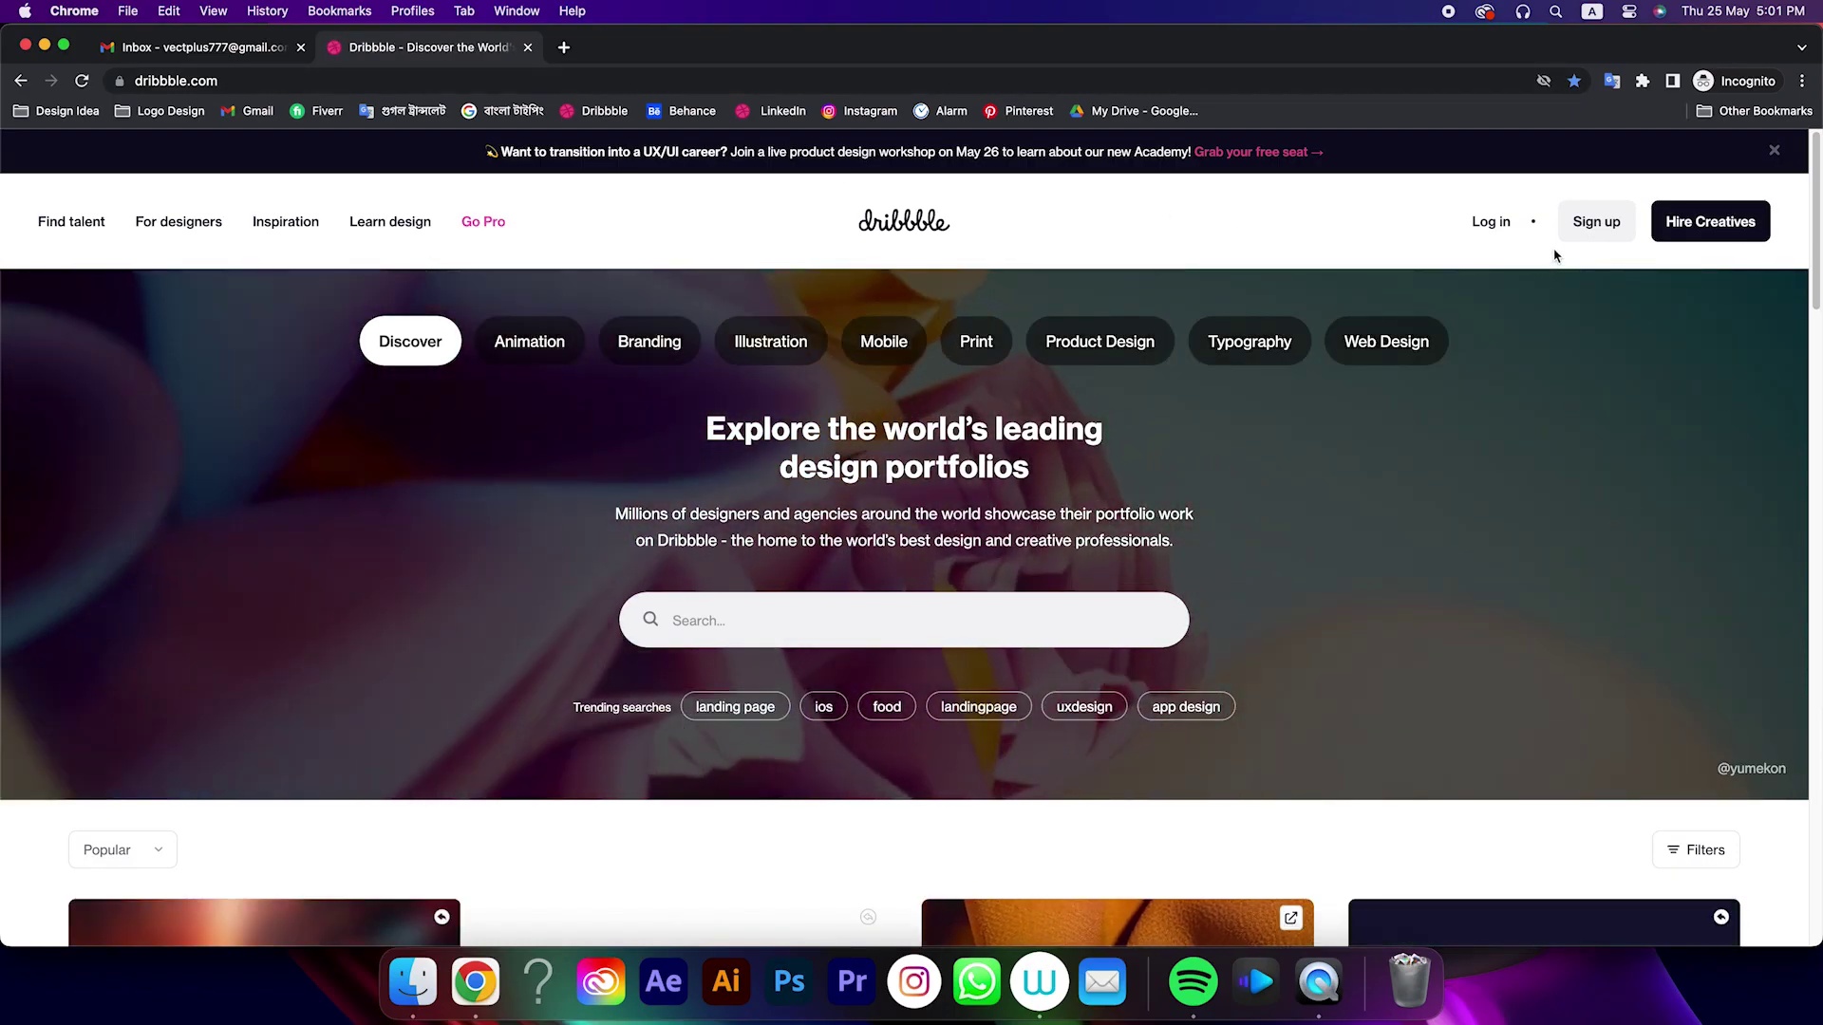
click(1597, 224)
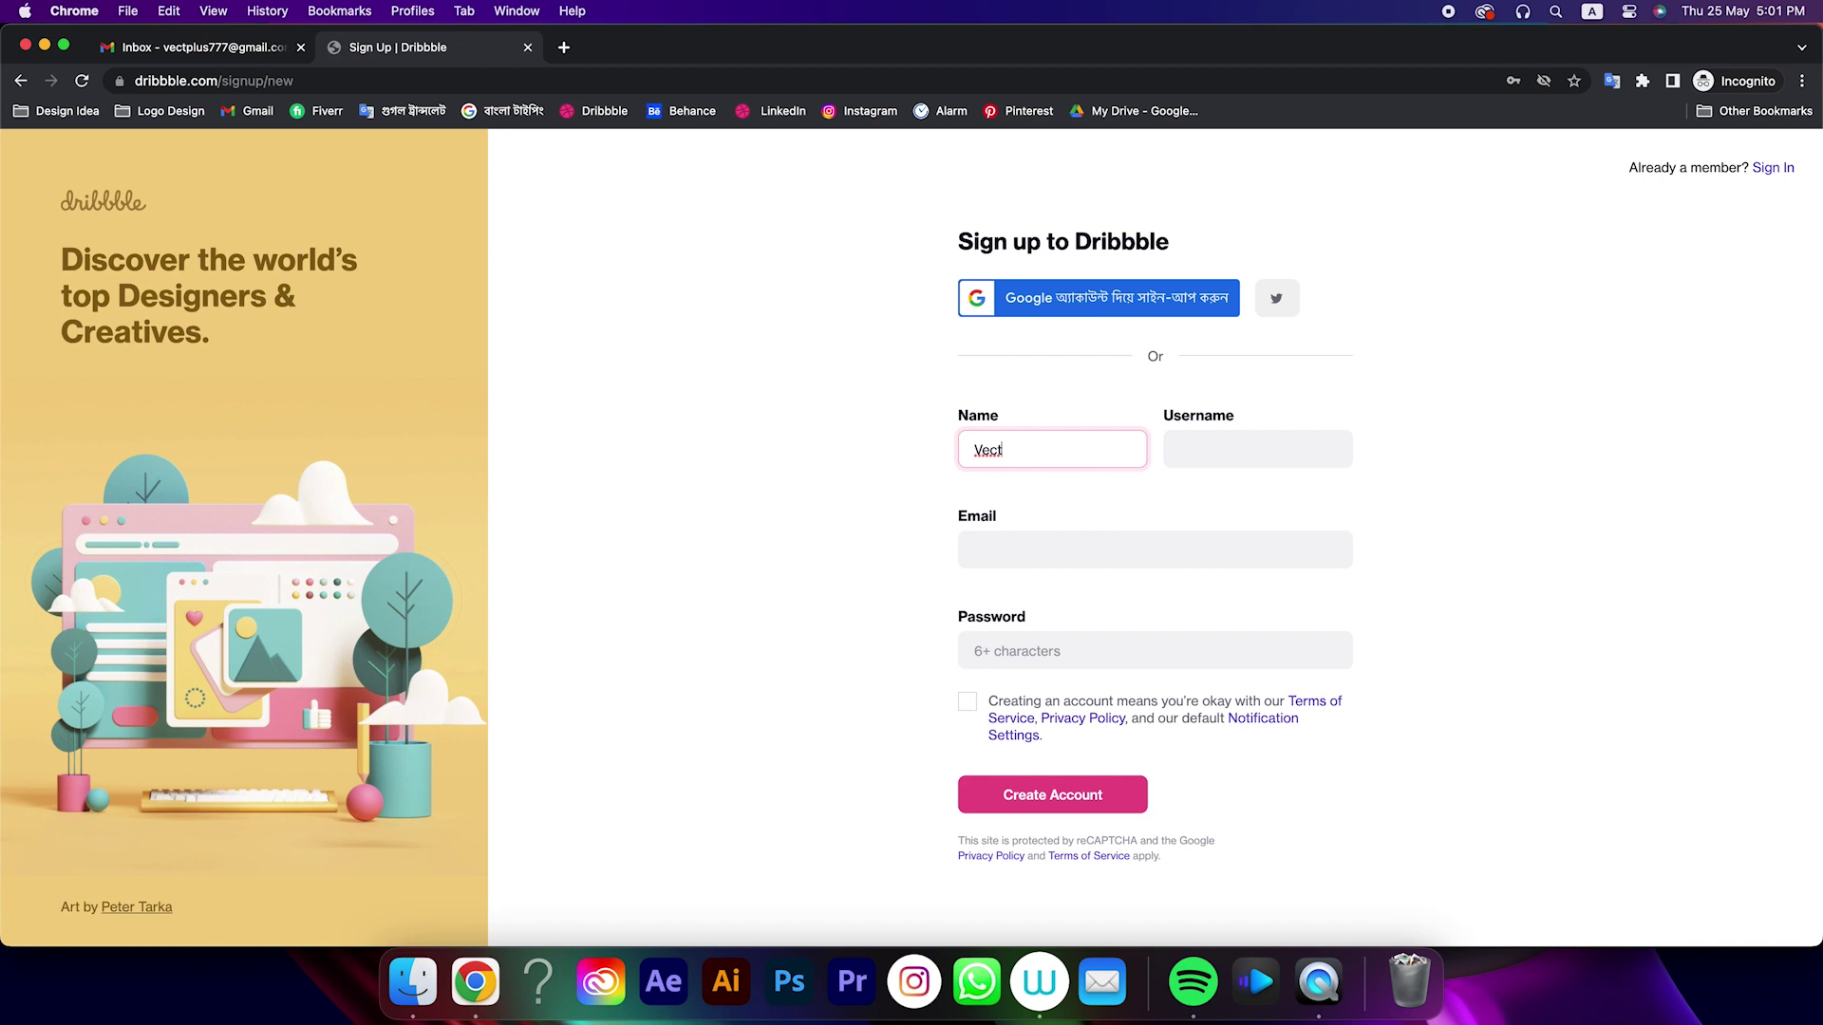
Fill in name and username, then paste the e-mail copied from the Google account panel
click(1219, 444)
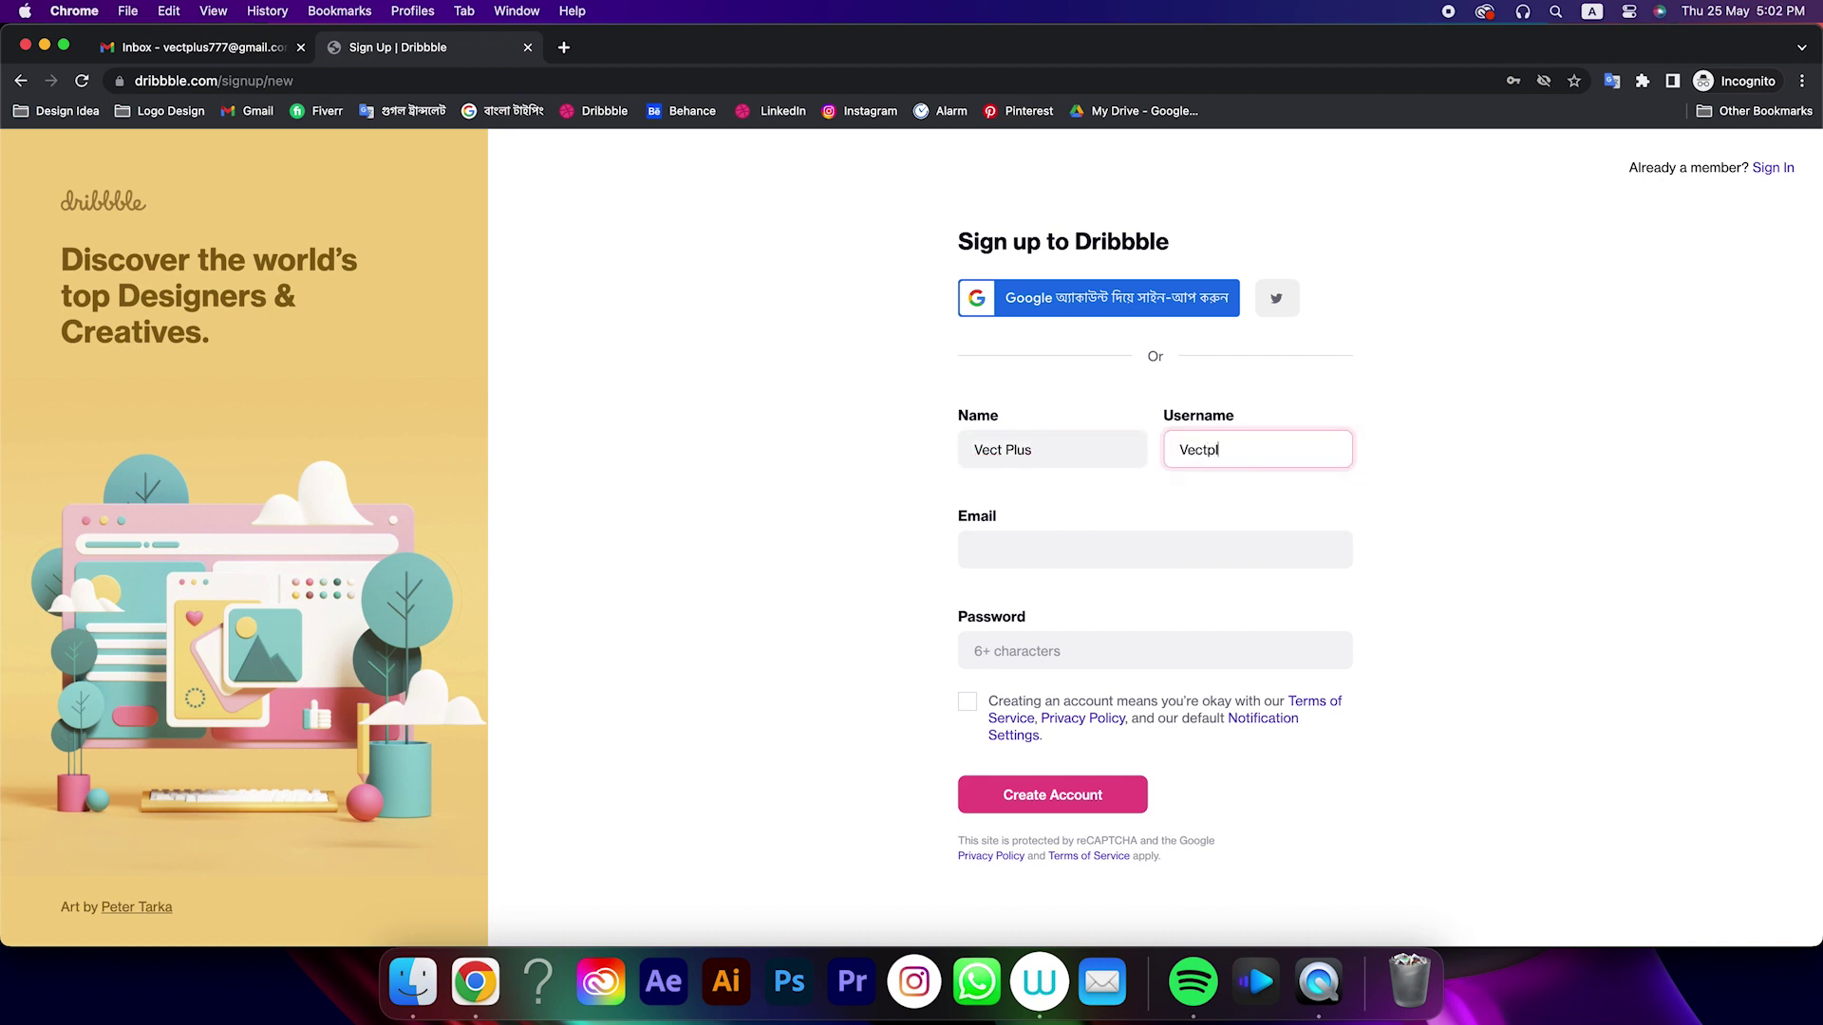
click(1082, 549)
click(232, 49)
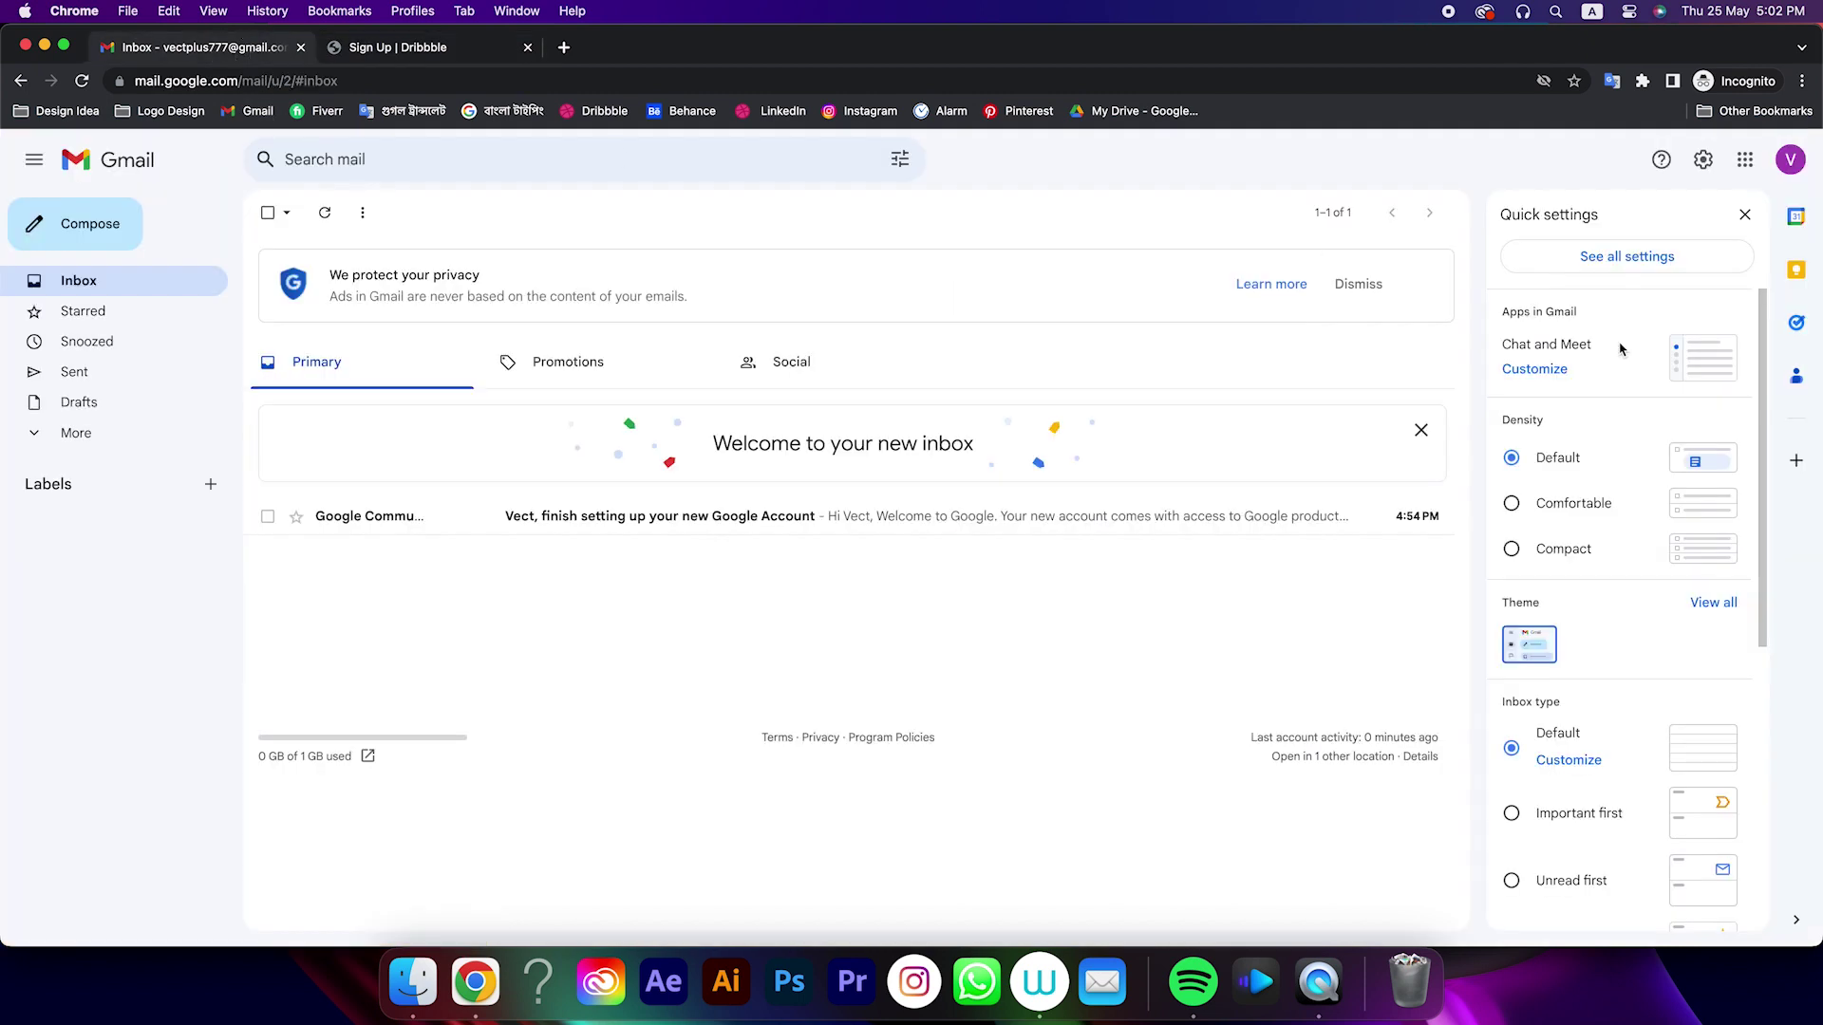
click(1791, 161)
drag(1548, 252, 1675, 252)
right_click(1628, 252)
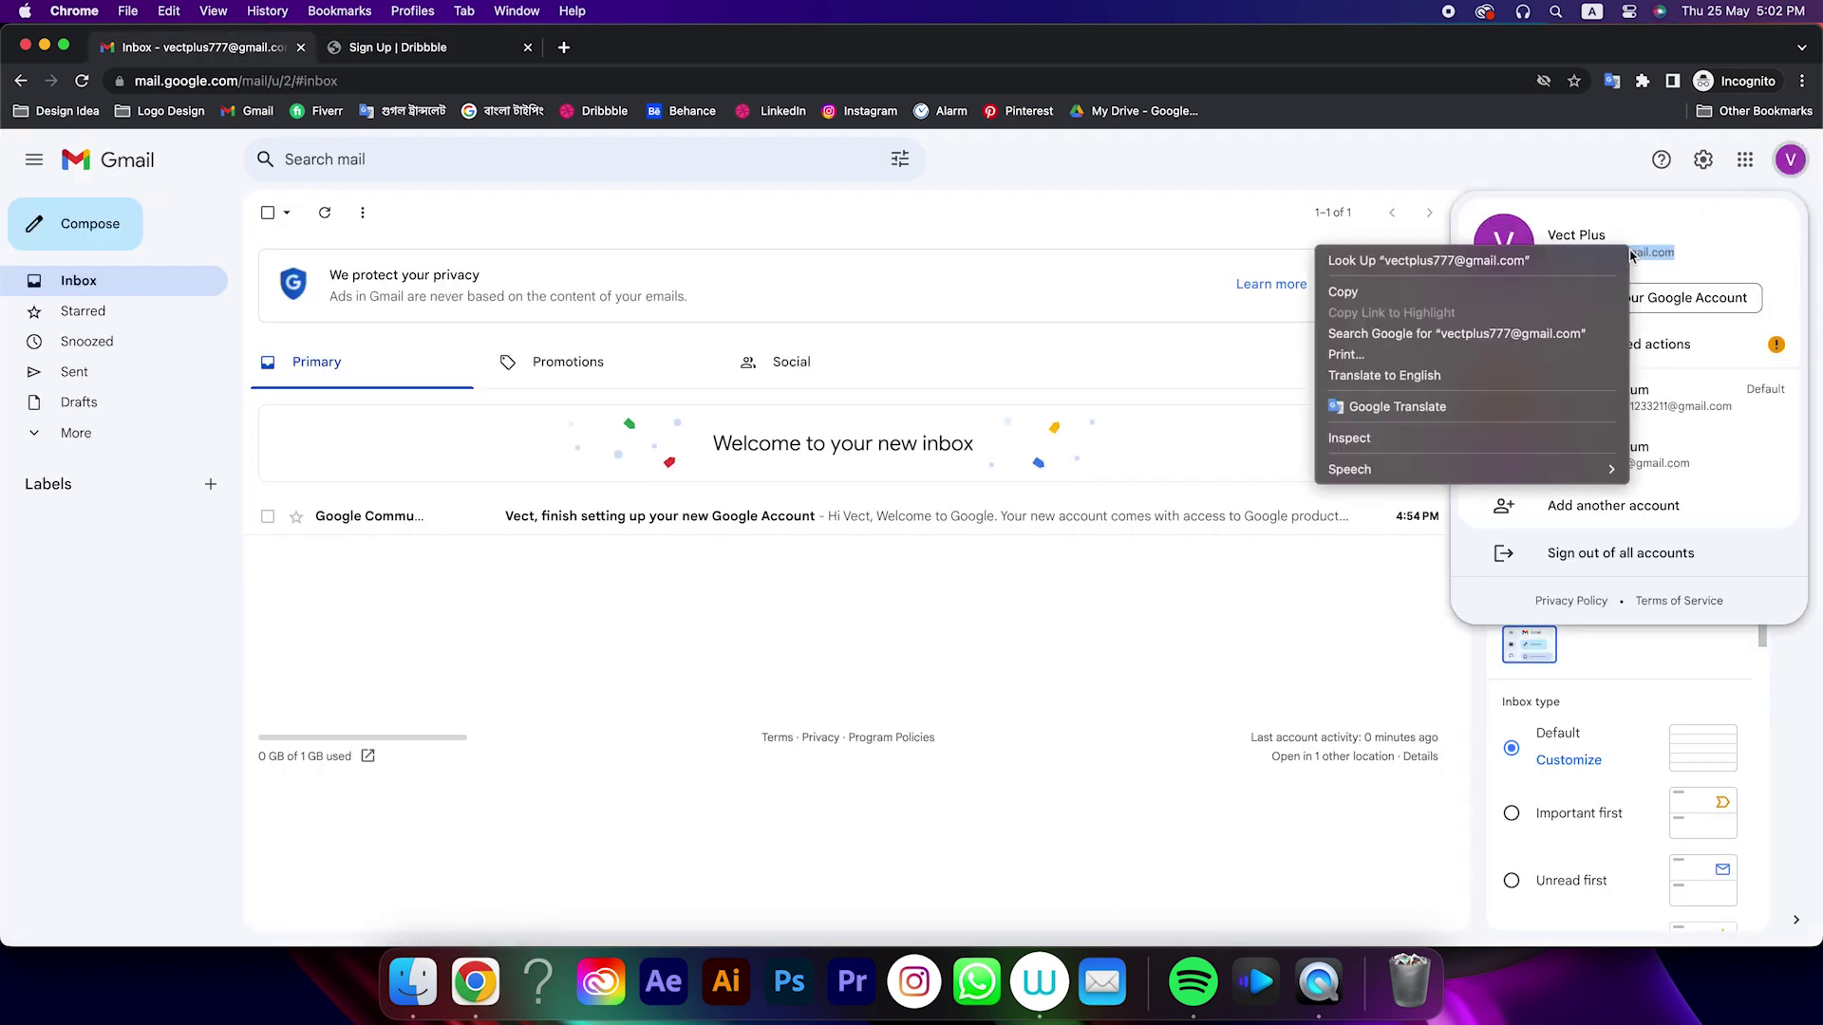
click(1495, 293)
click(397, 43)
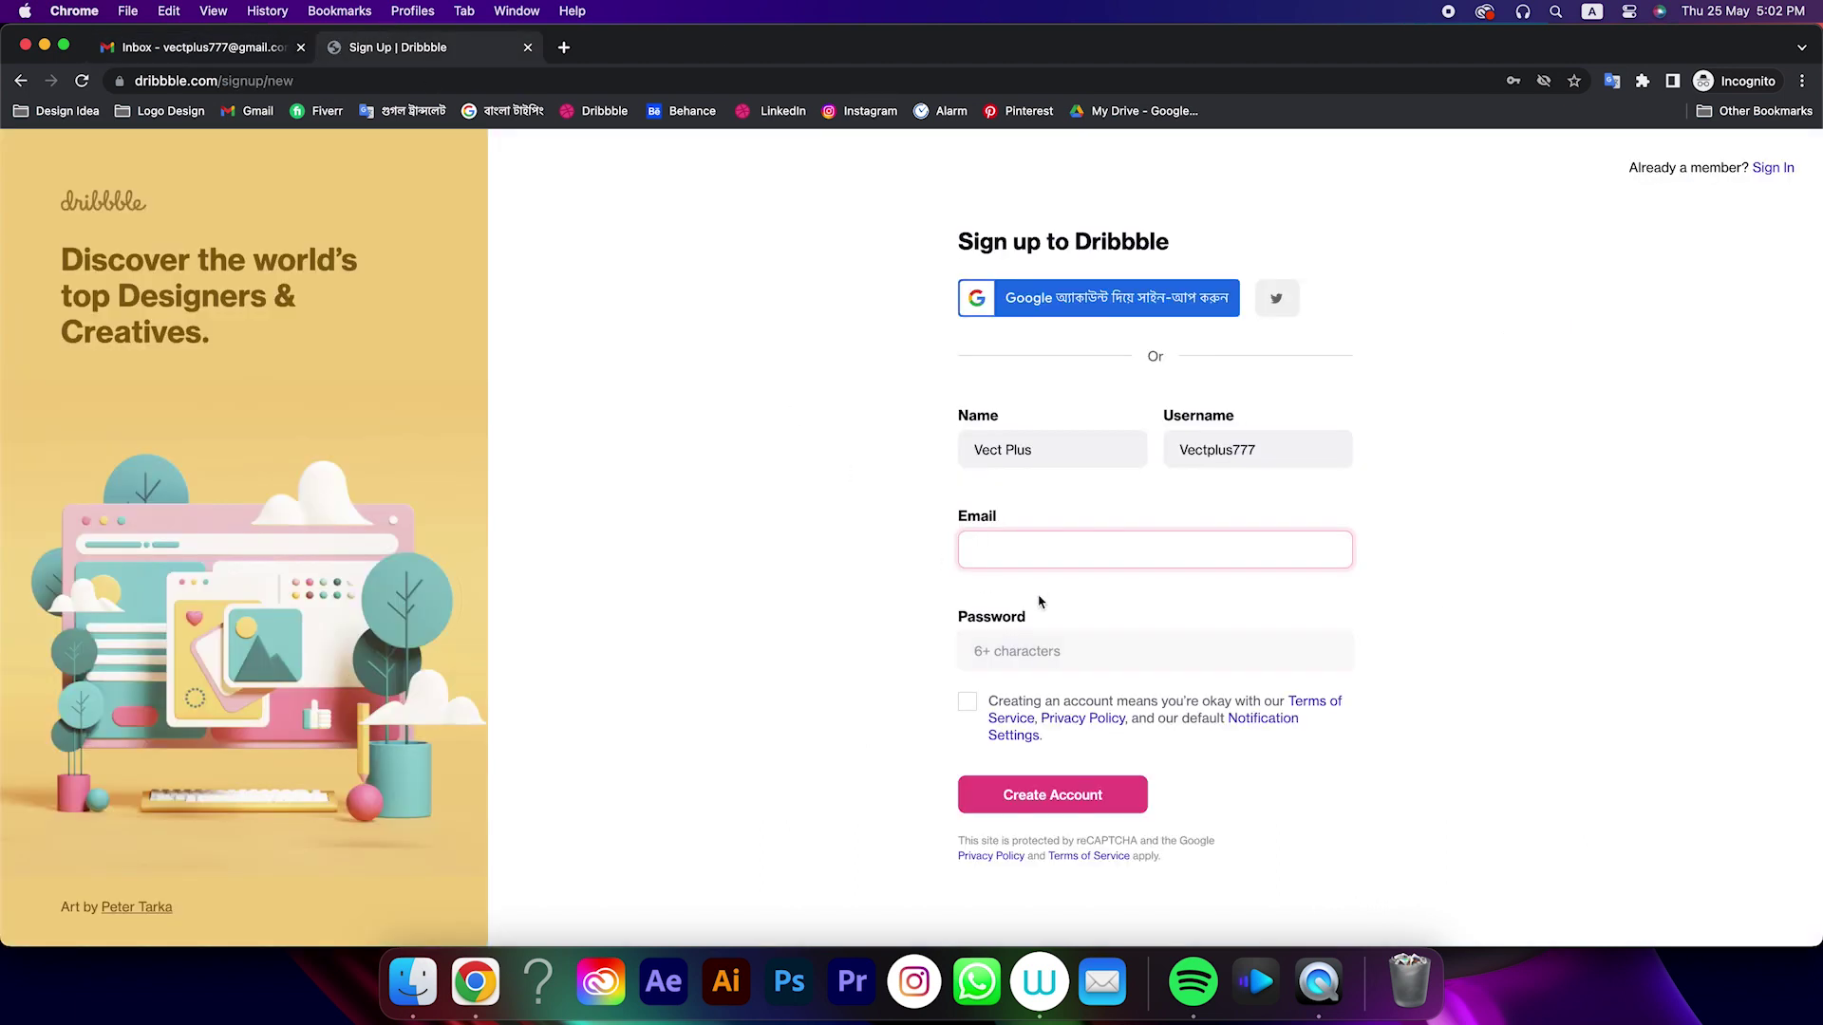
key(super+v)
Enter a password, agree to the terms, and submit the new account
click(1021, 647)
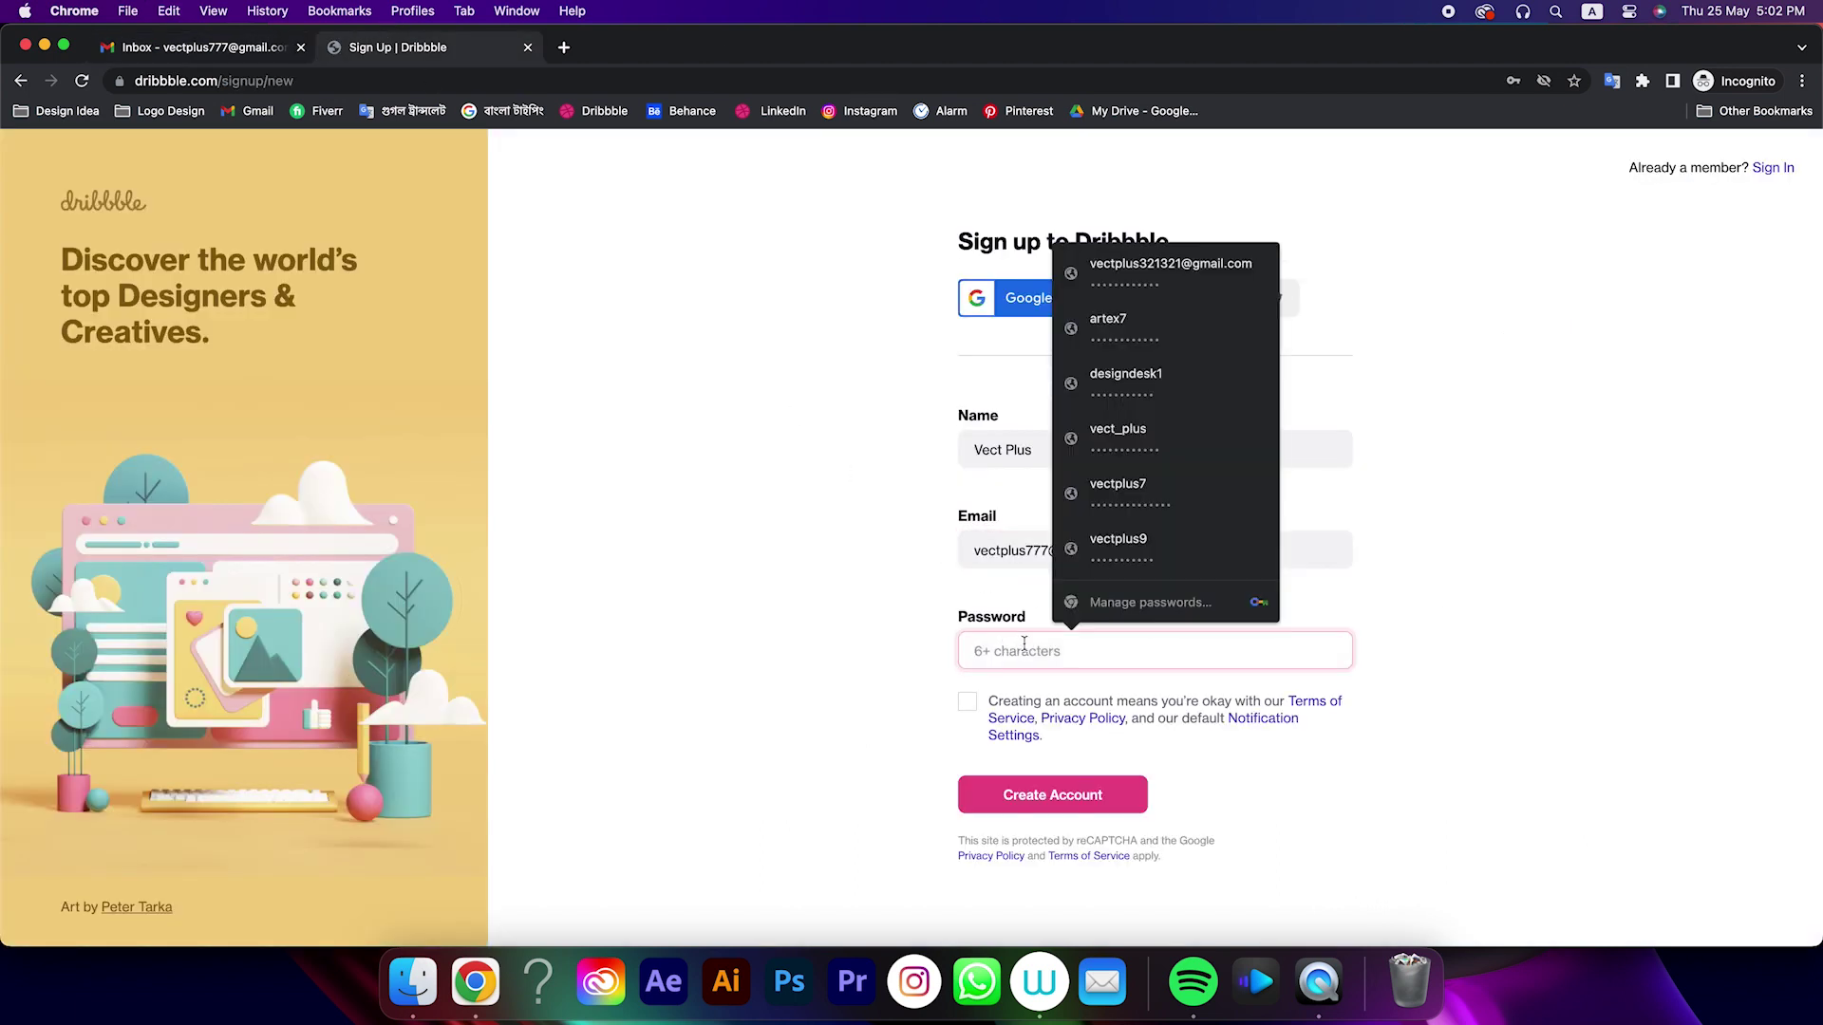
text(ve)
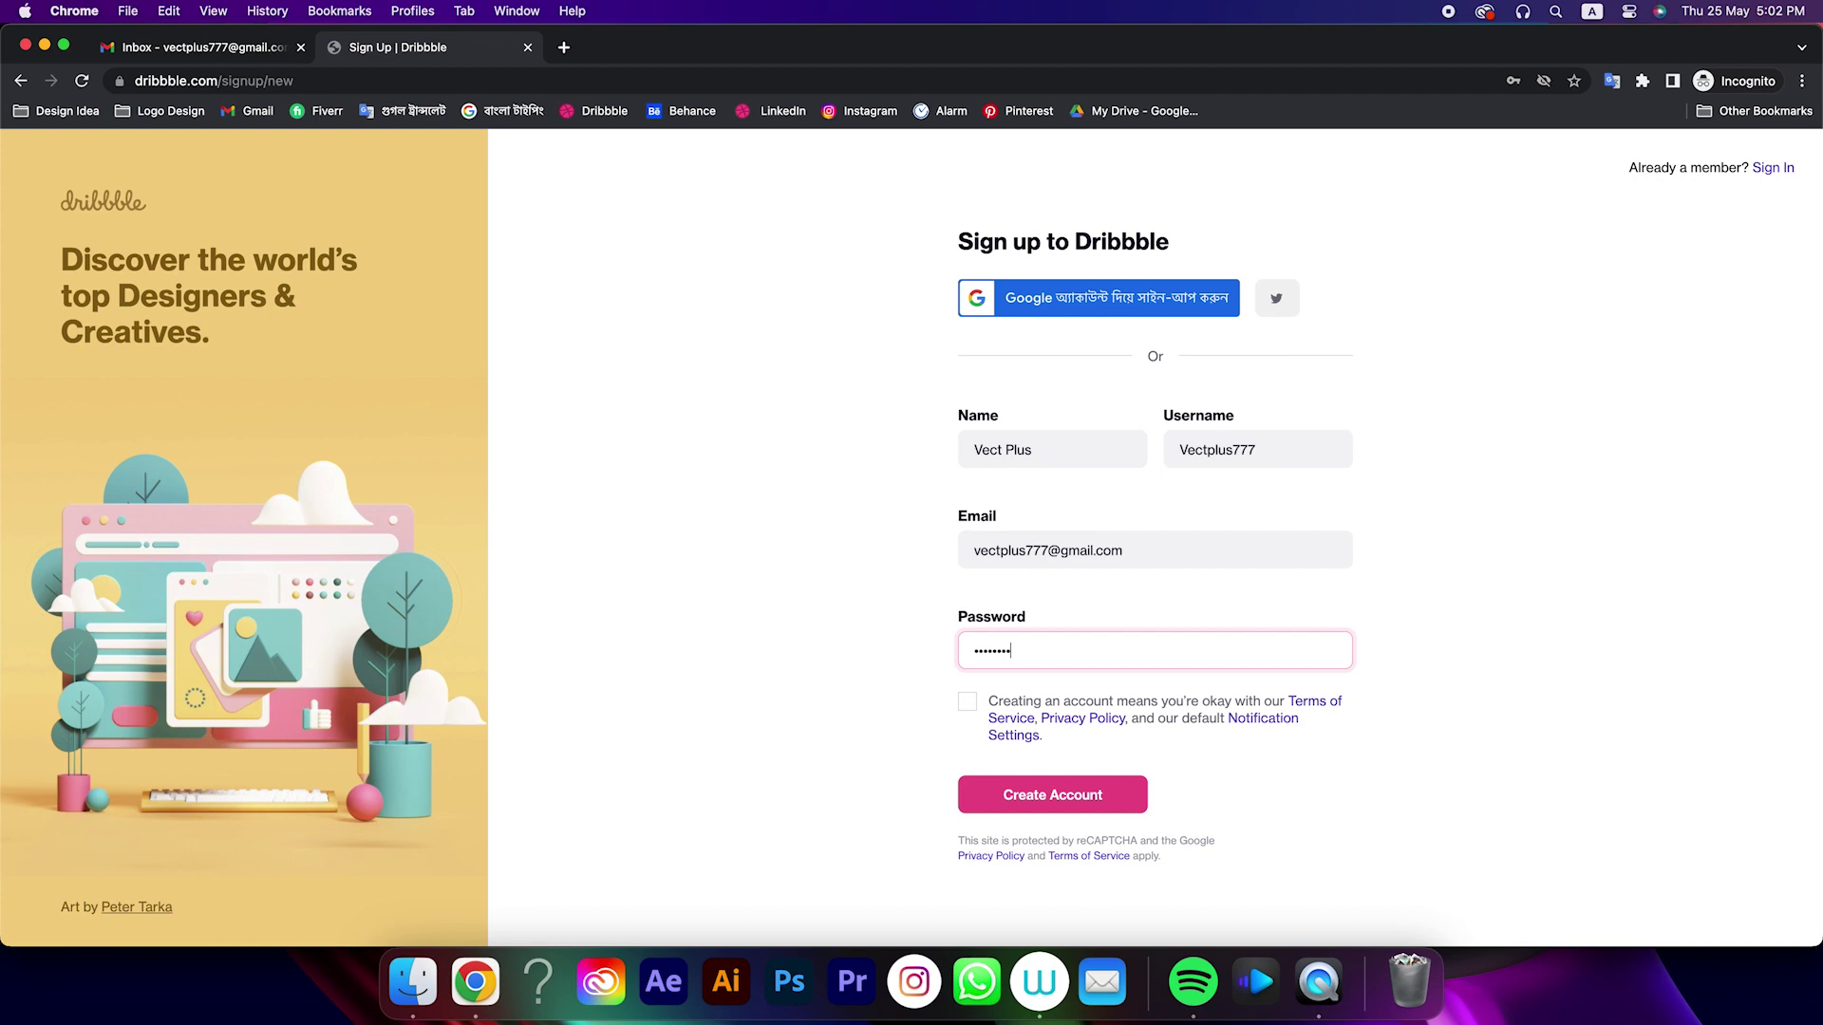
click(967, 705)
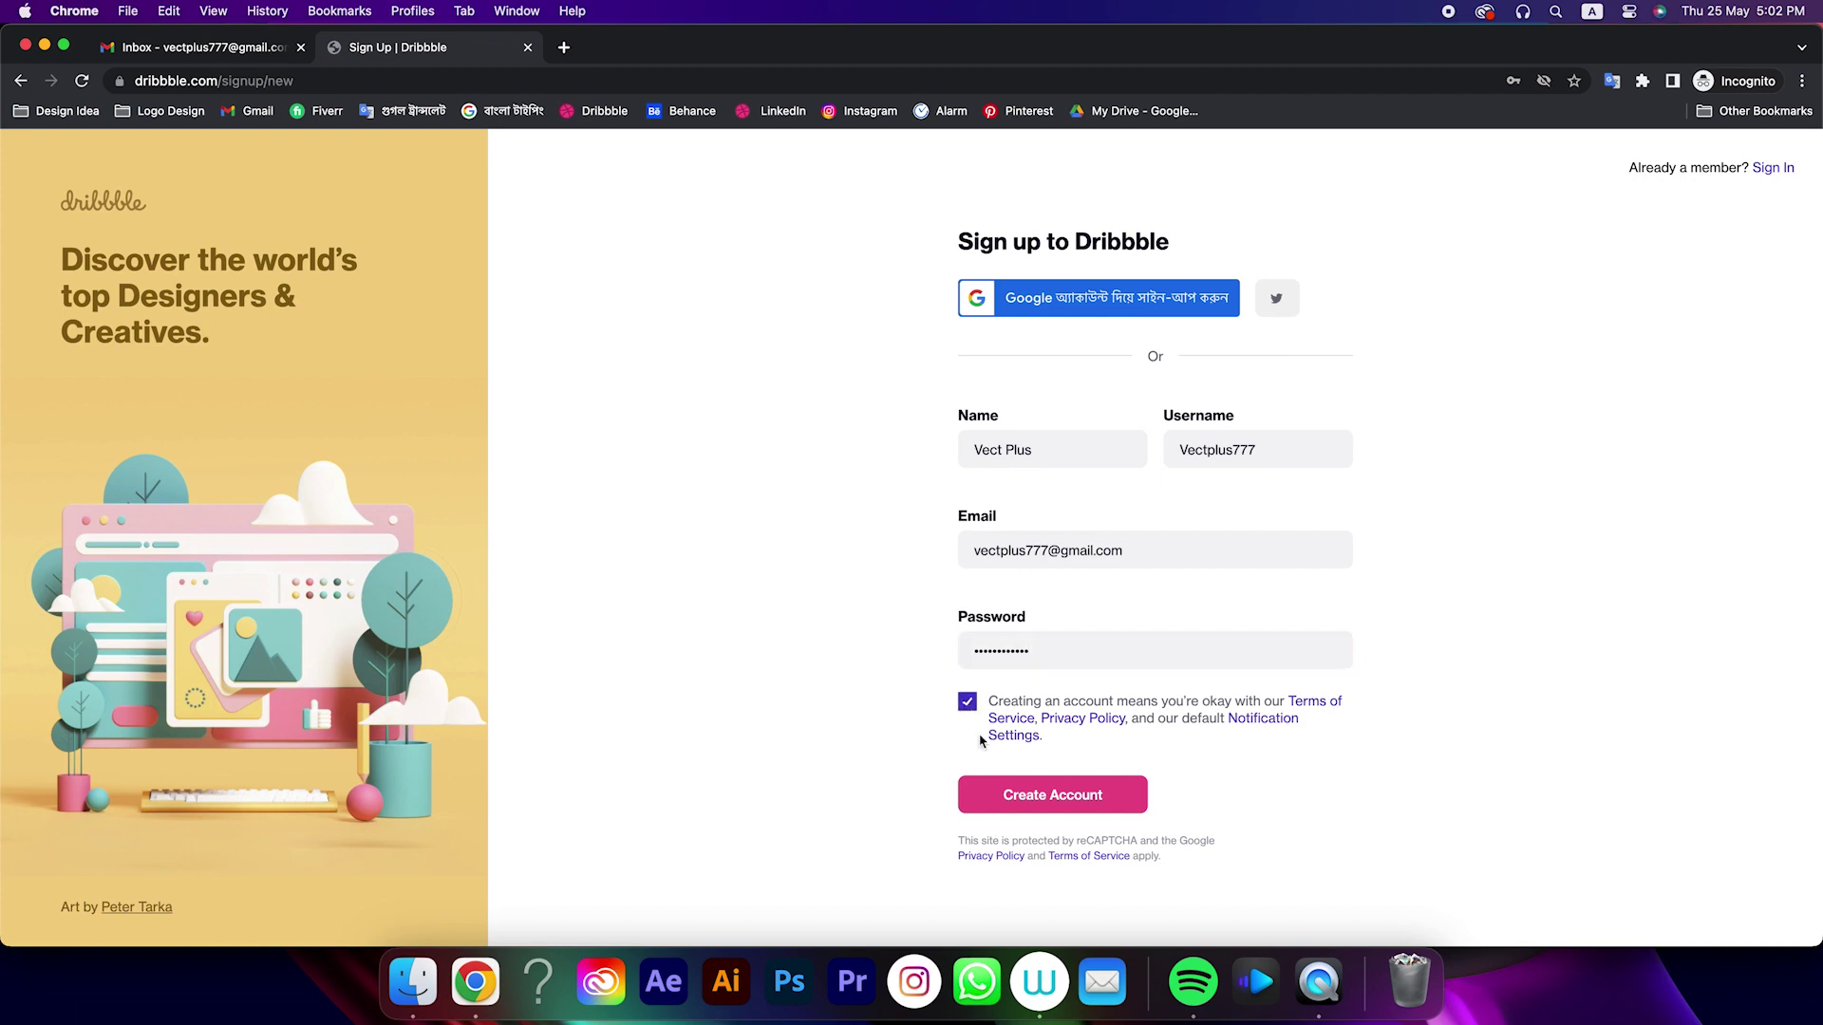
click(1009, 794)
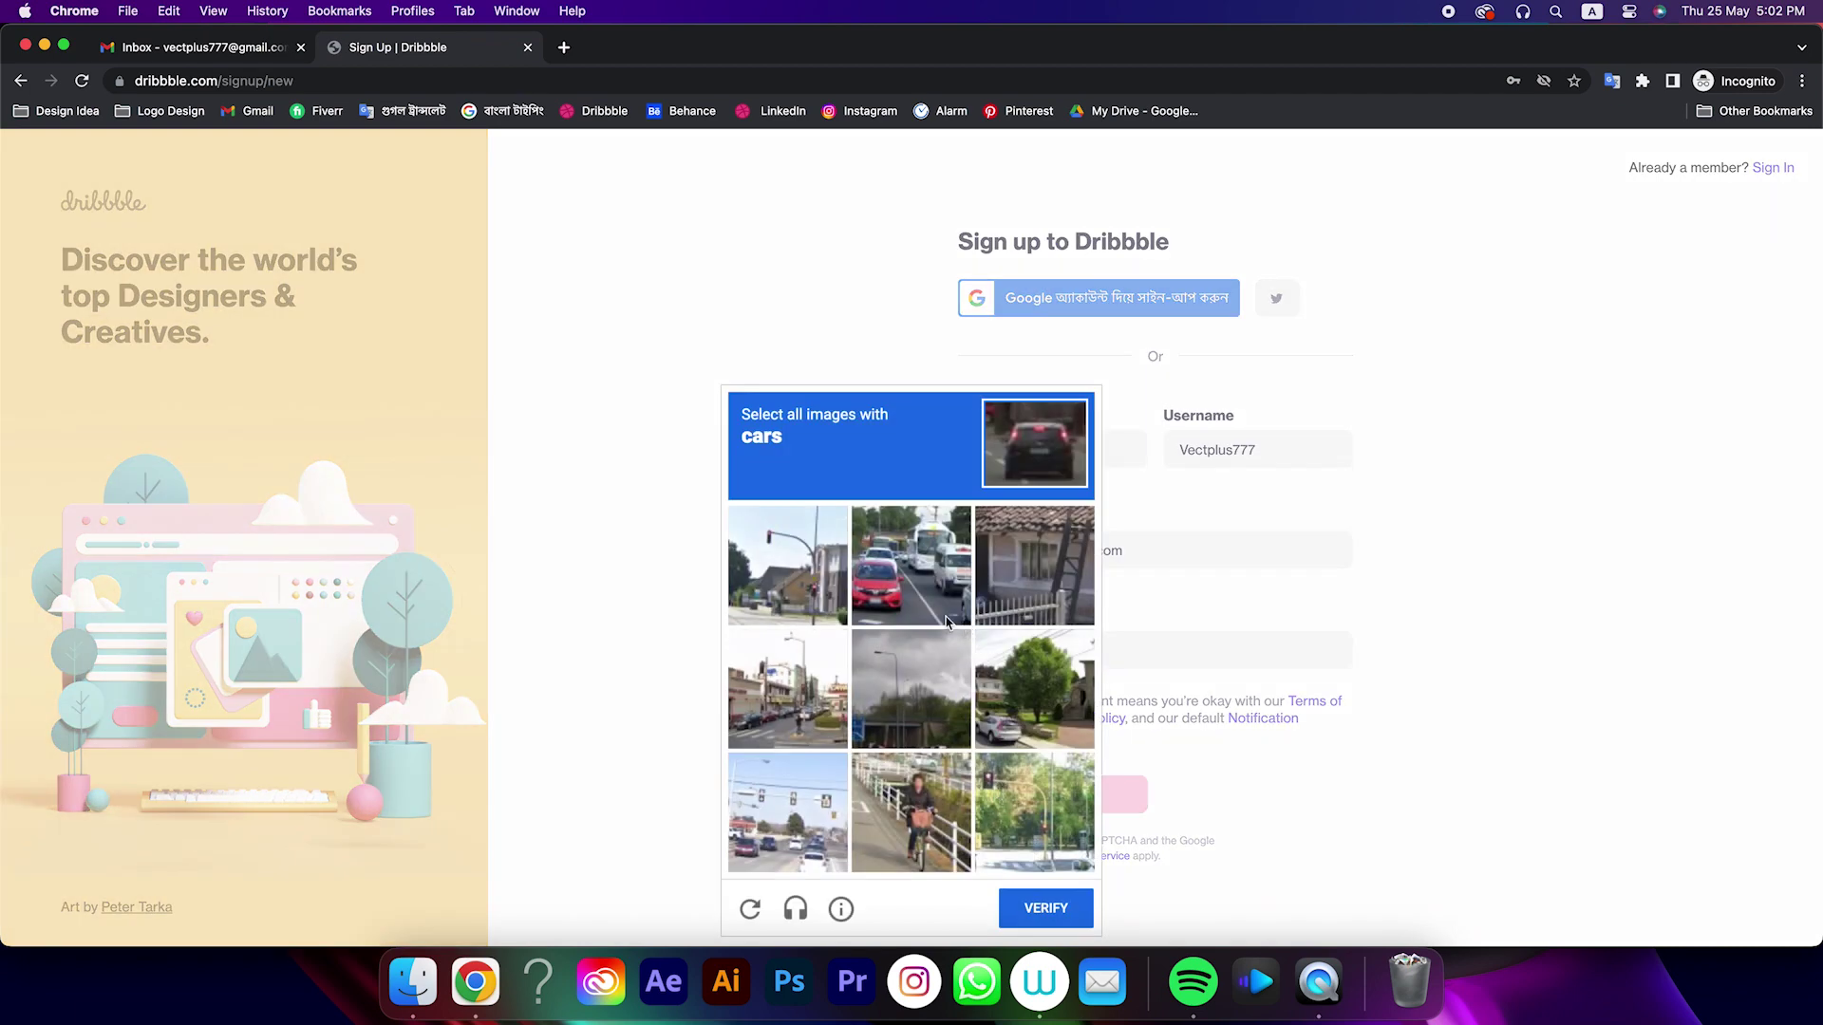
Pass the reCAPTCHA image check by selecting the pictures containing cars
click(901, 595)
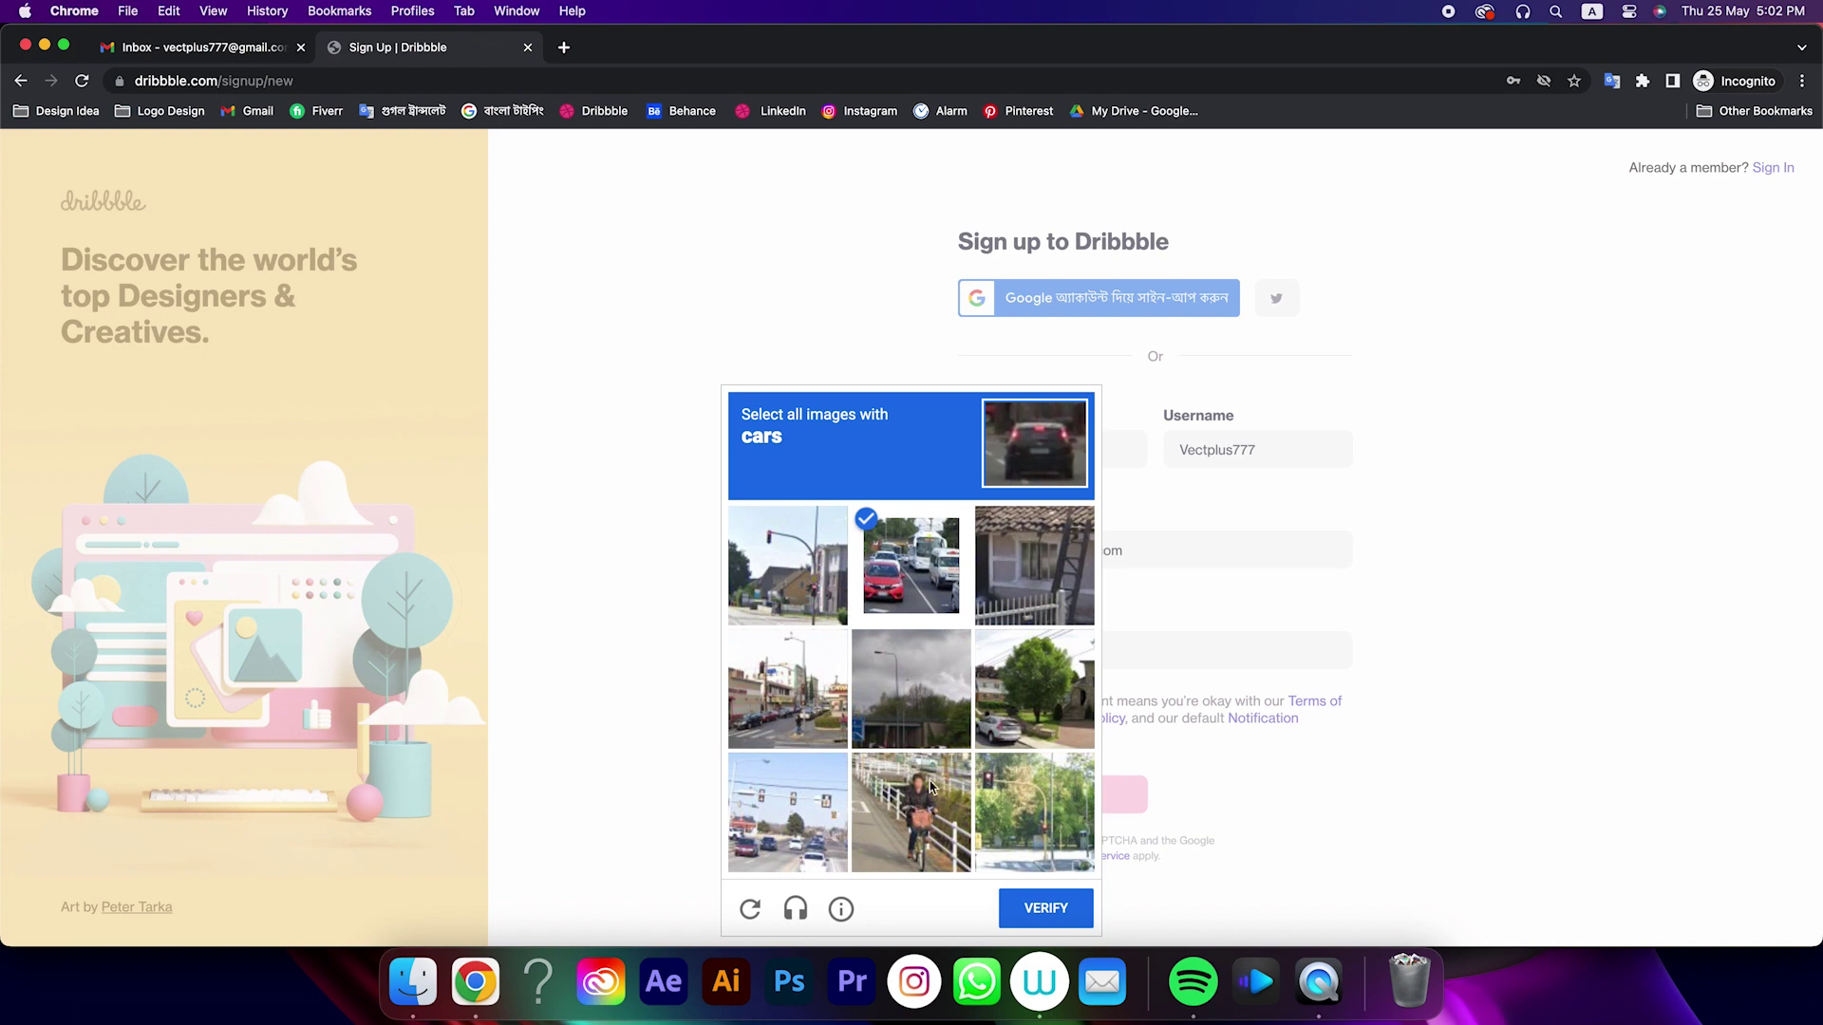
click(993, 721)
click(822, 816)
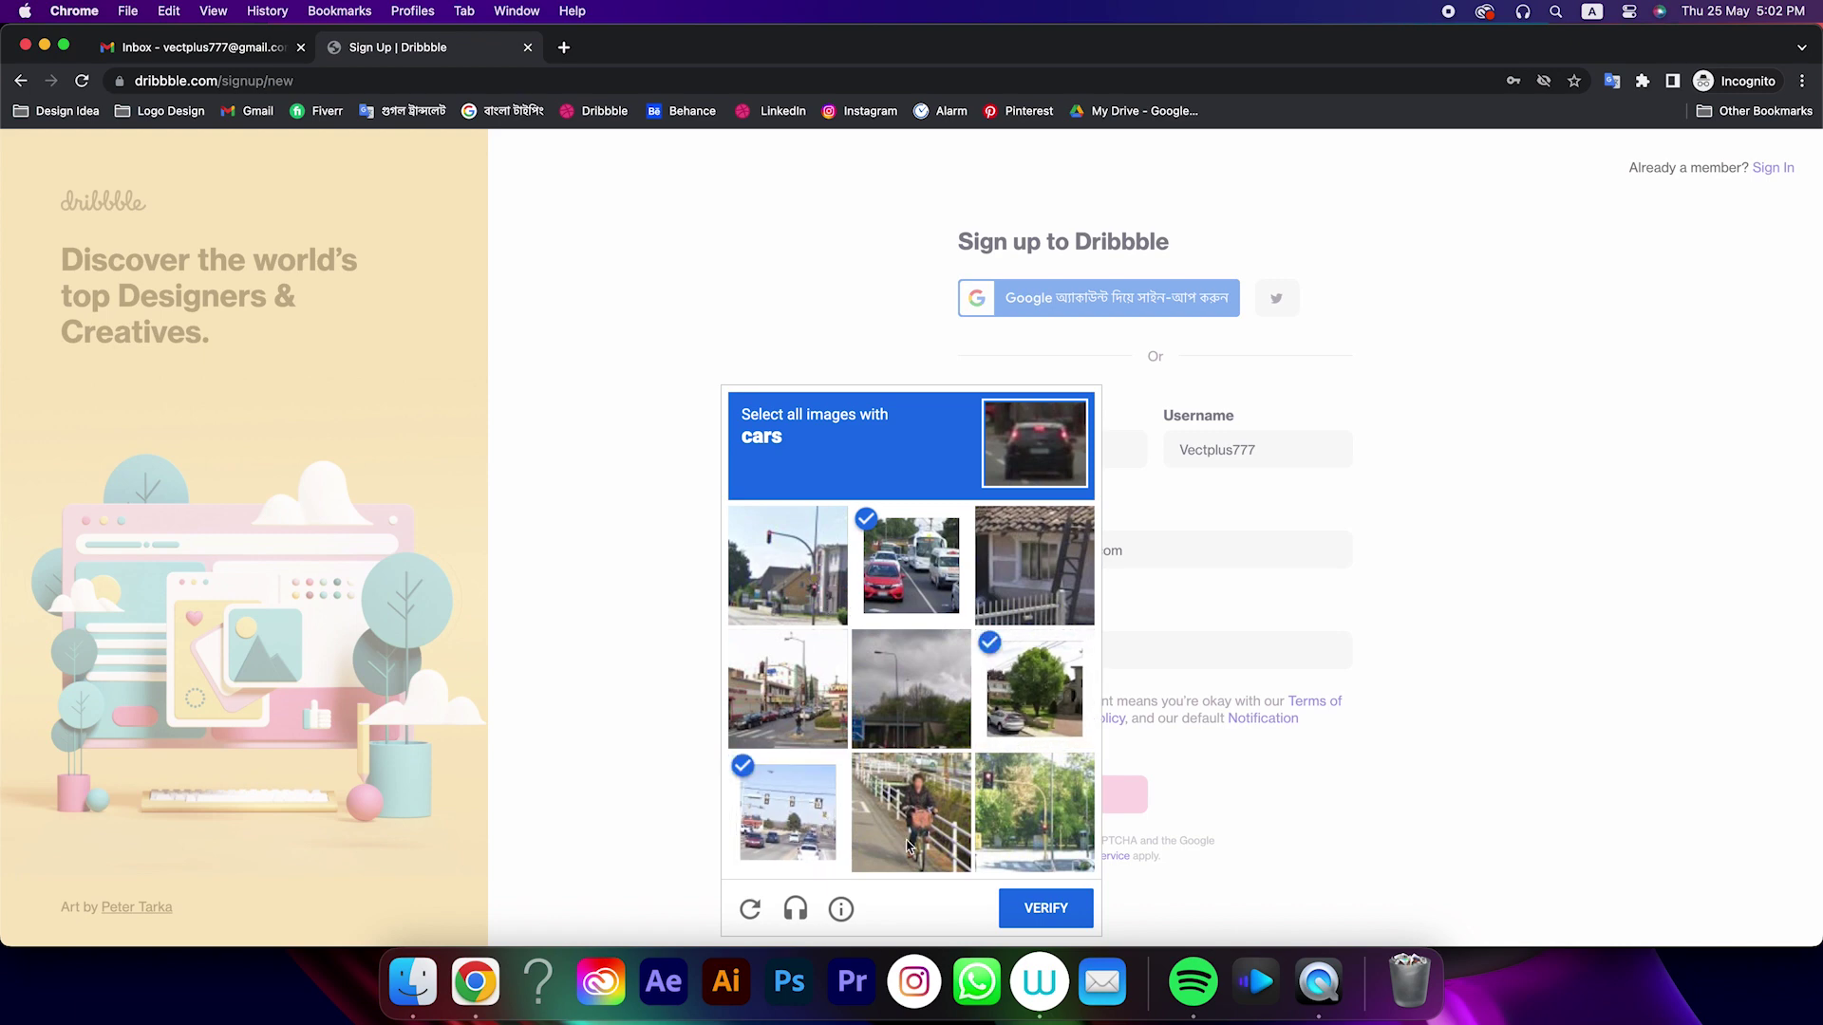
click(812, 739)
click(1021, 900)
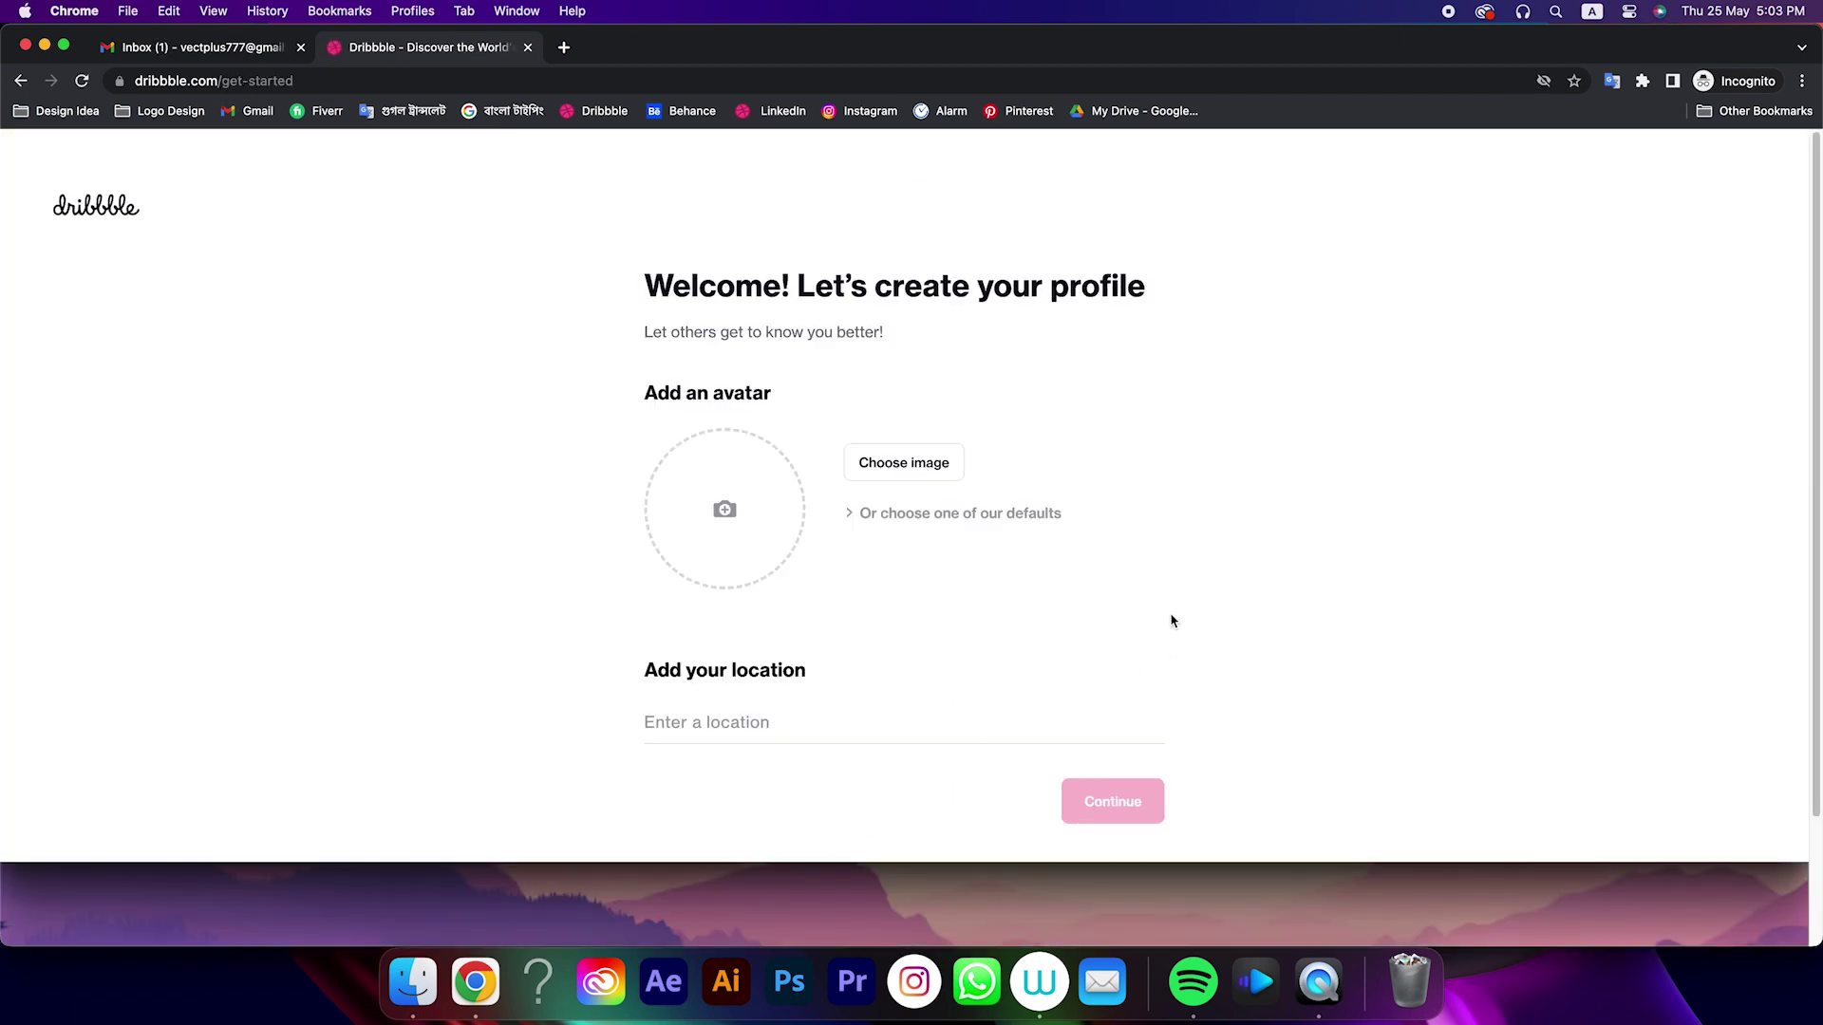
Use Profile.jpeg as the avatar, set location to United States, and continue
click(882, 460)
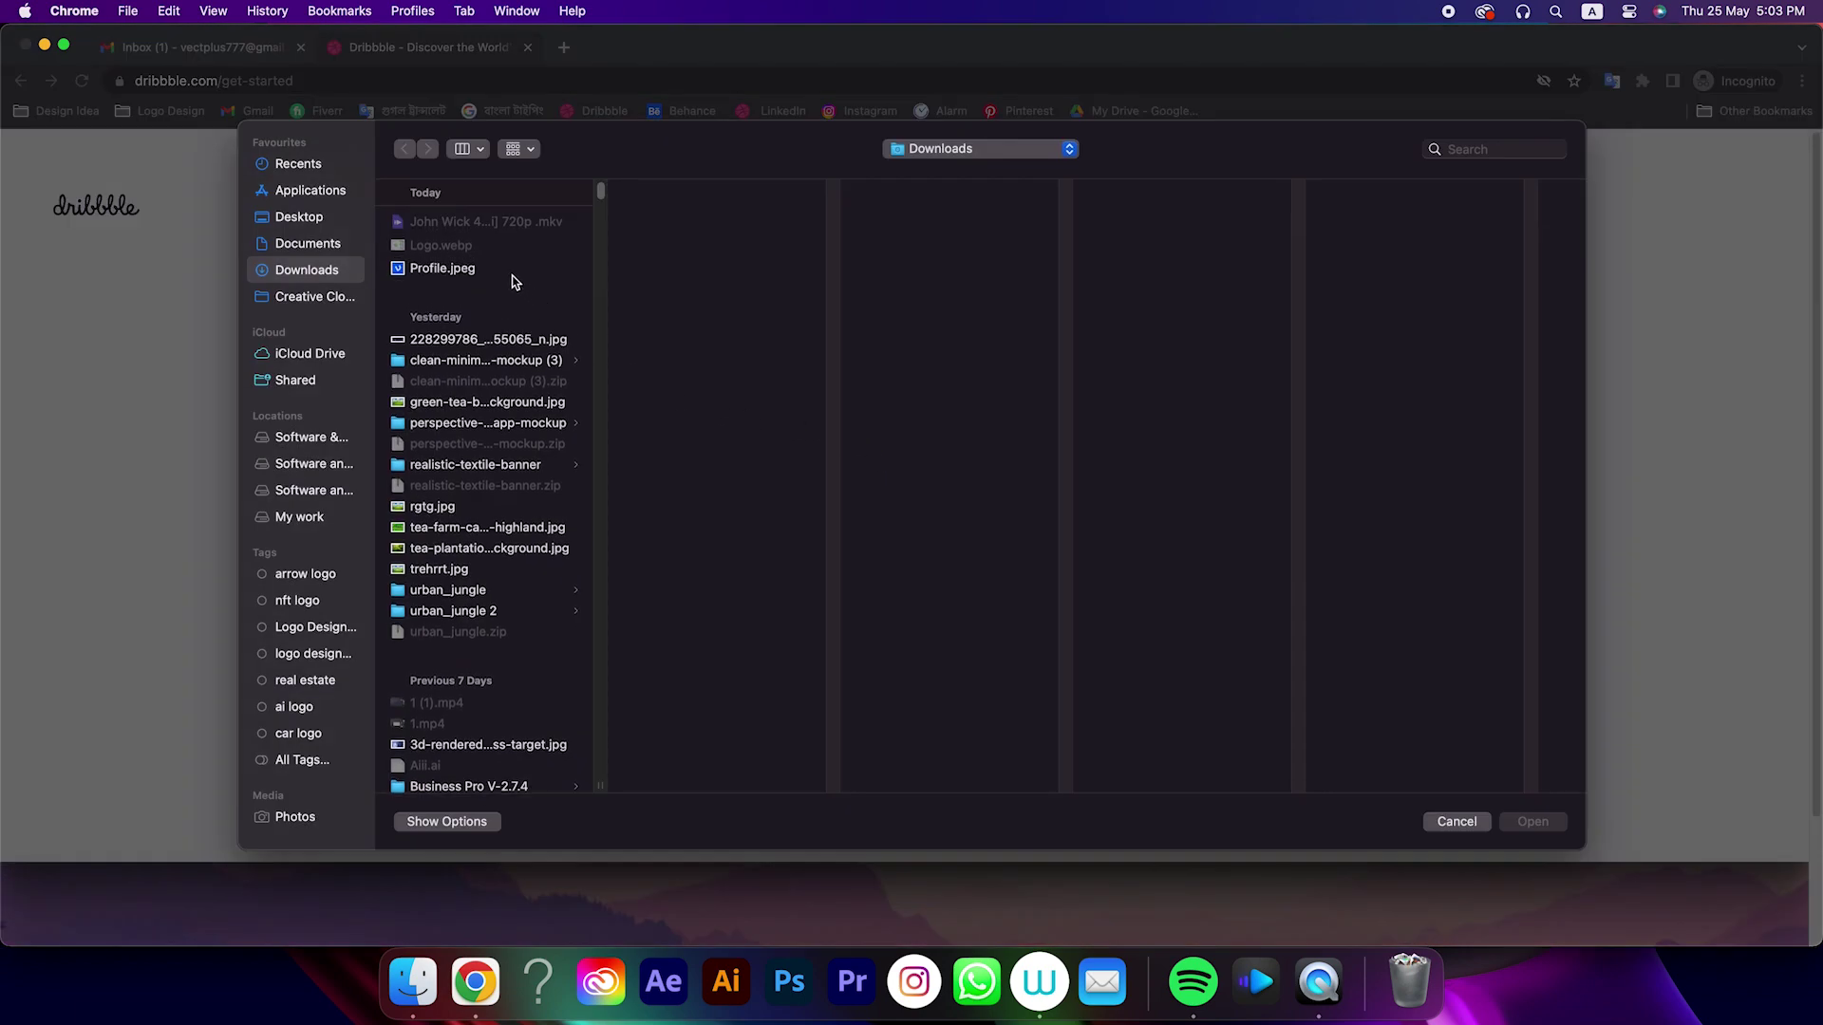
click(487, 270)
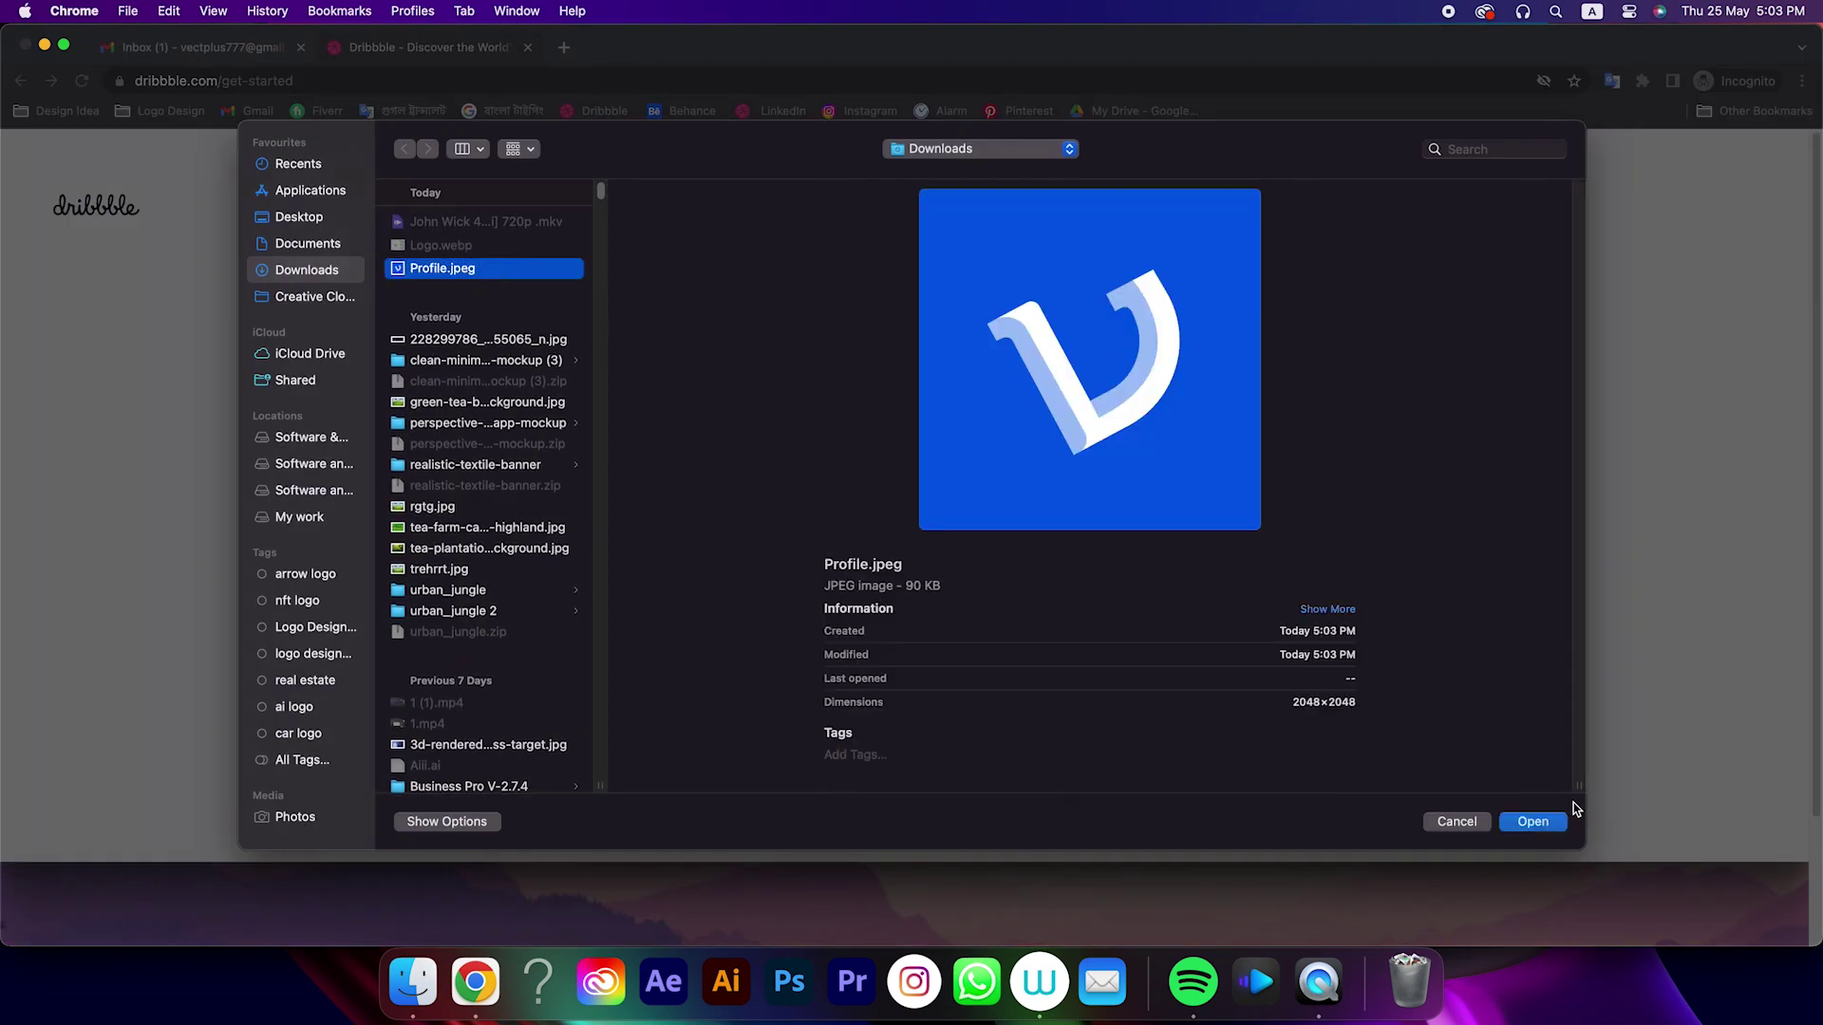
click(1536, 822)
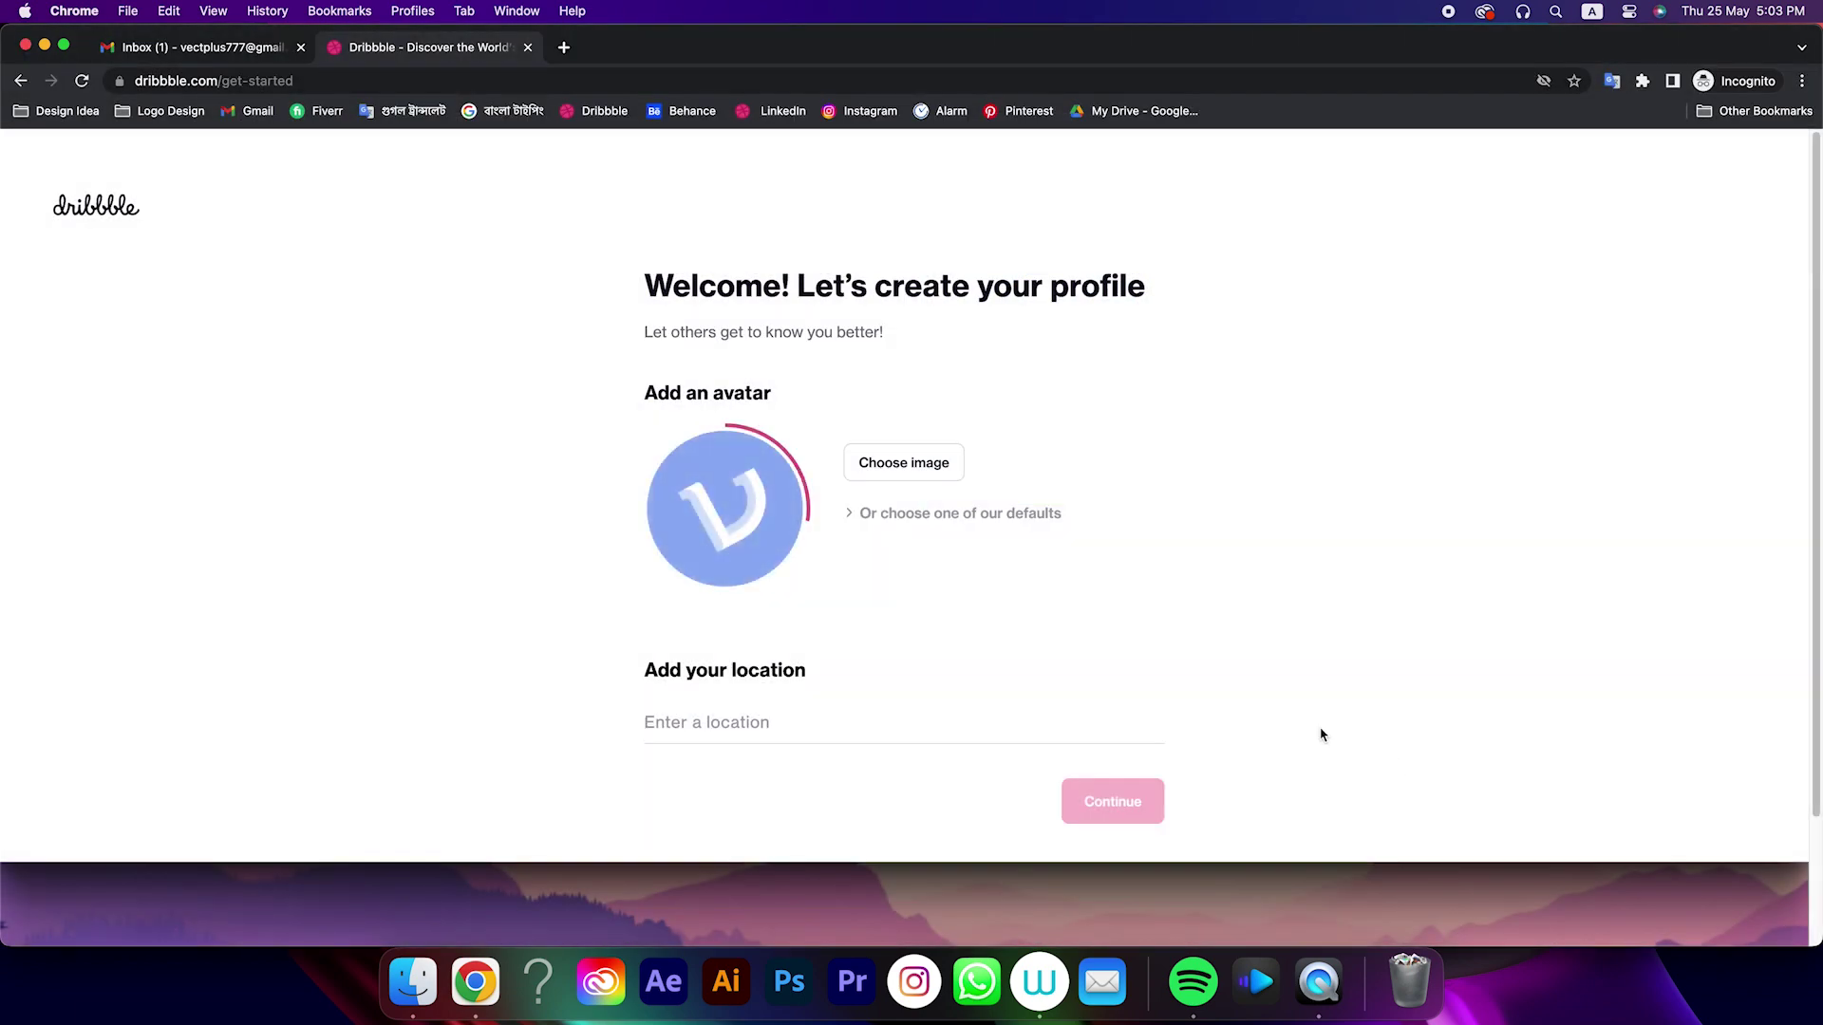
click(717, 731)
text(United States)
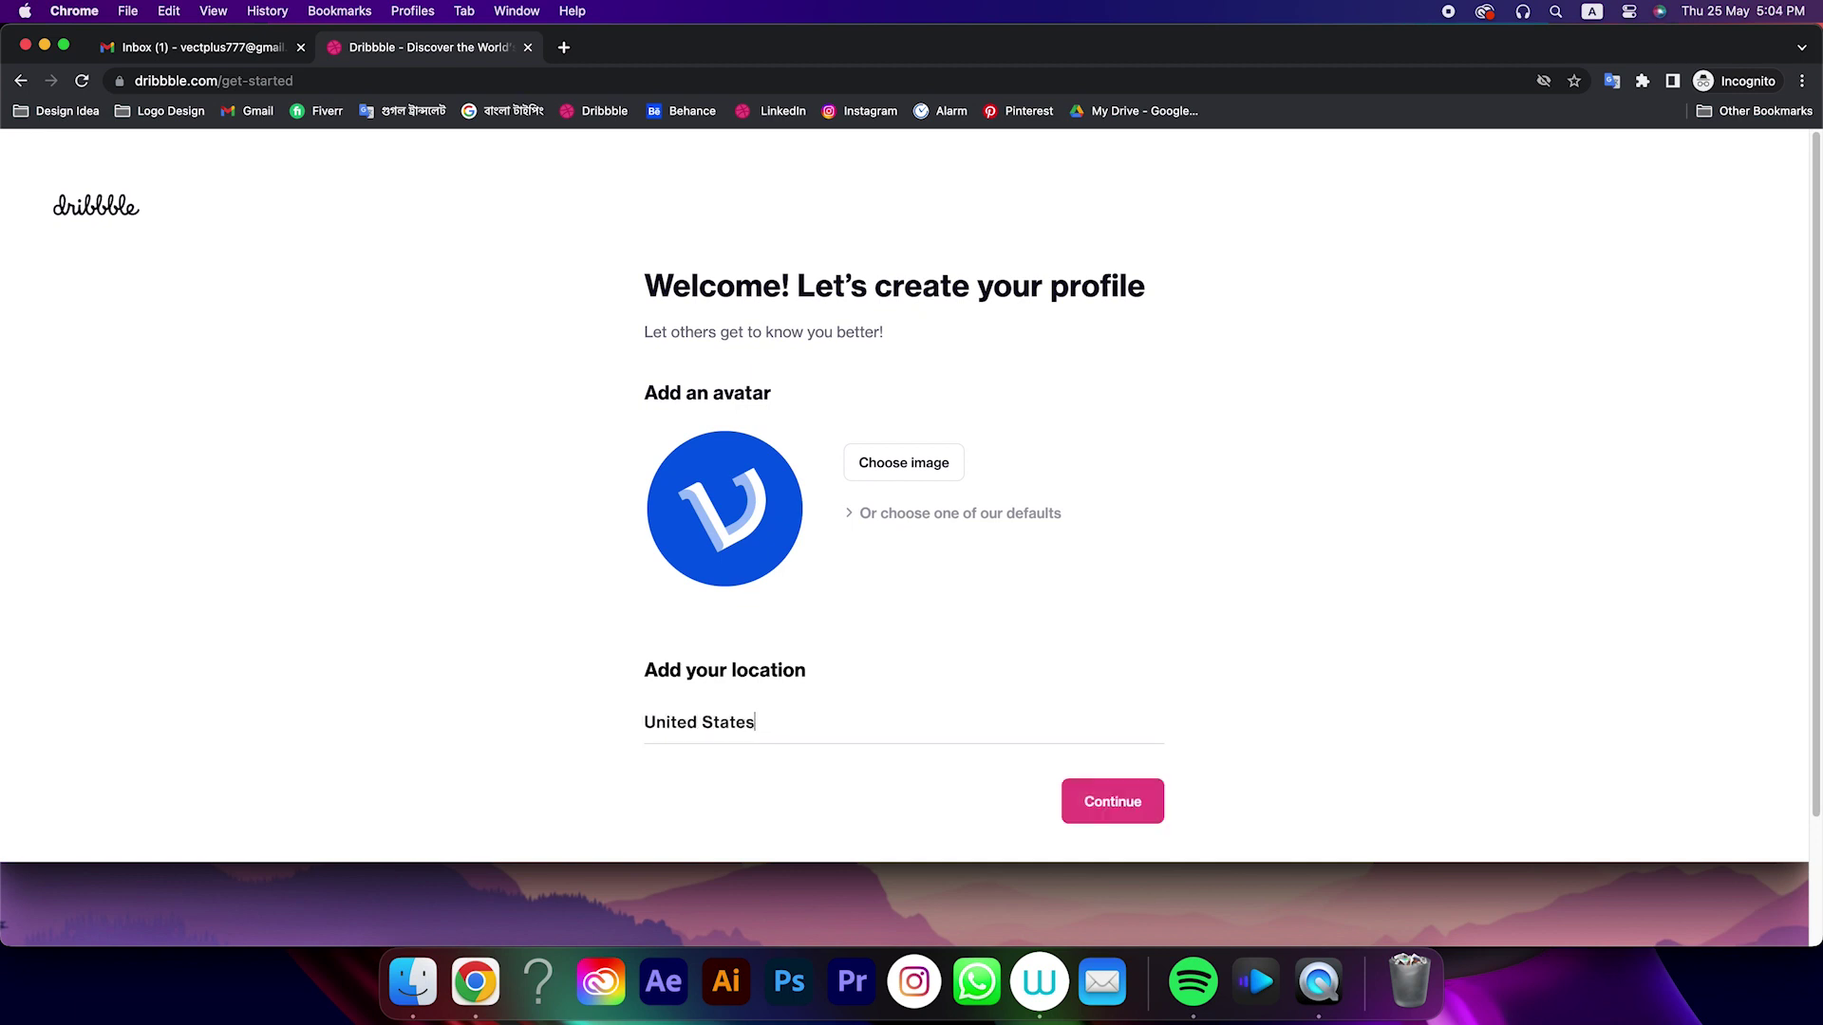
click(1110, 813)
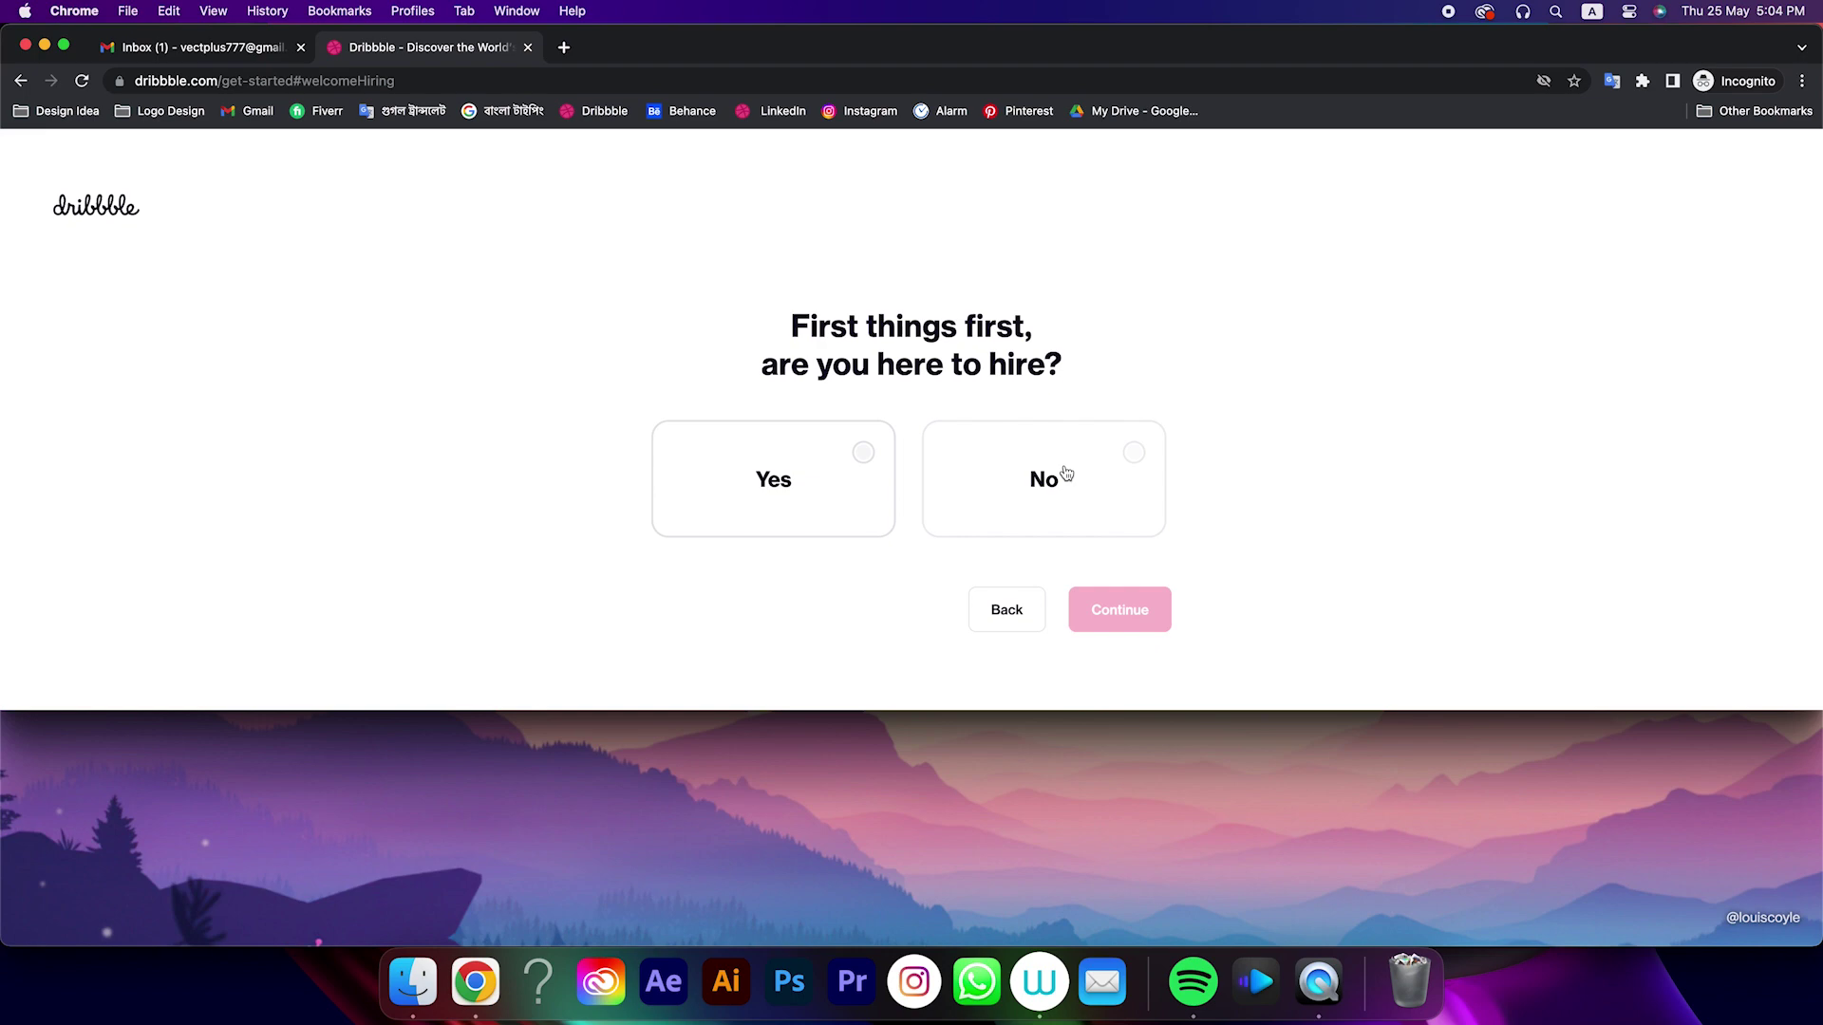
Answer the onboarding questions: not here to hire, and you are a designer
click(1134, 456)
click(1110, 609)
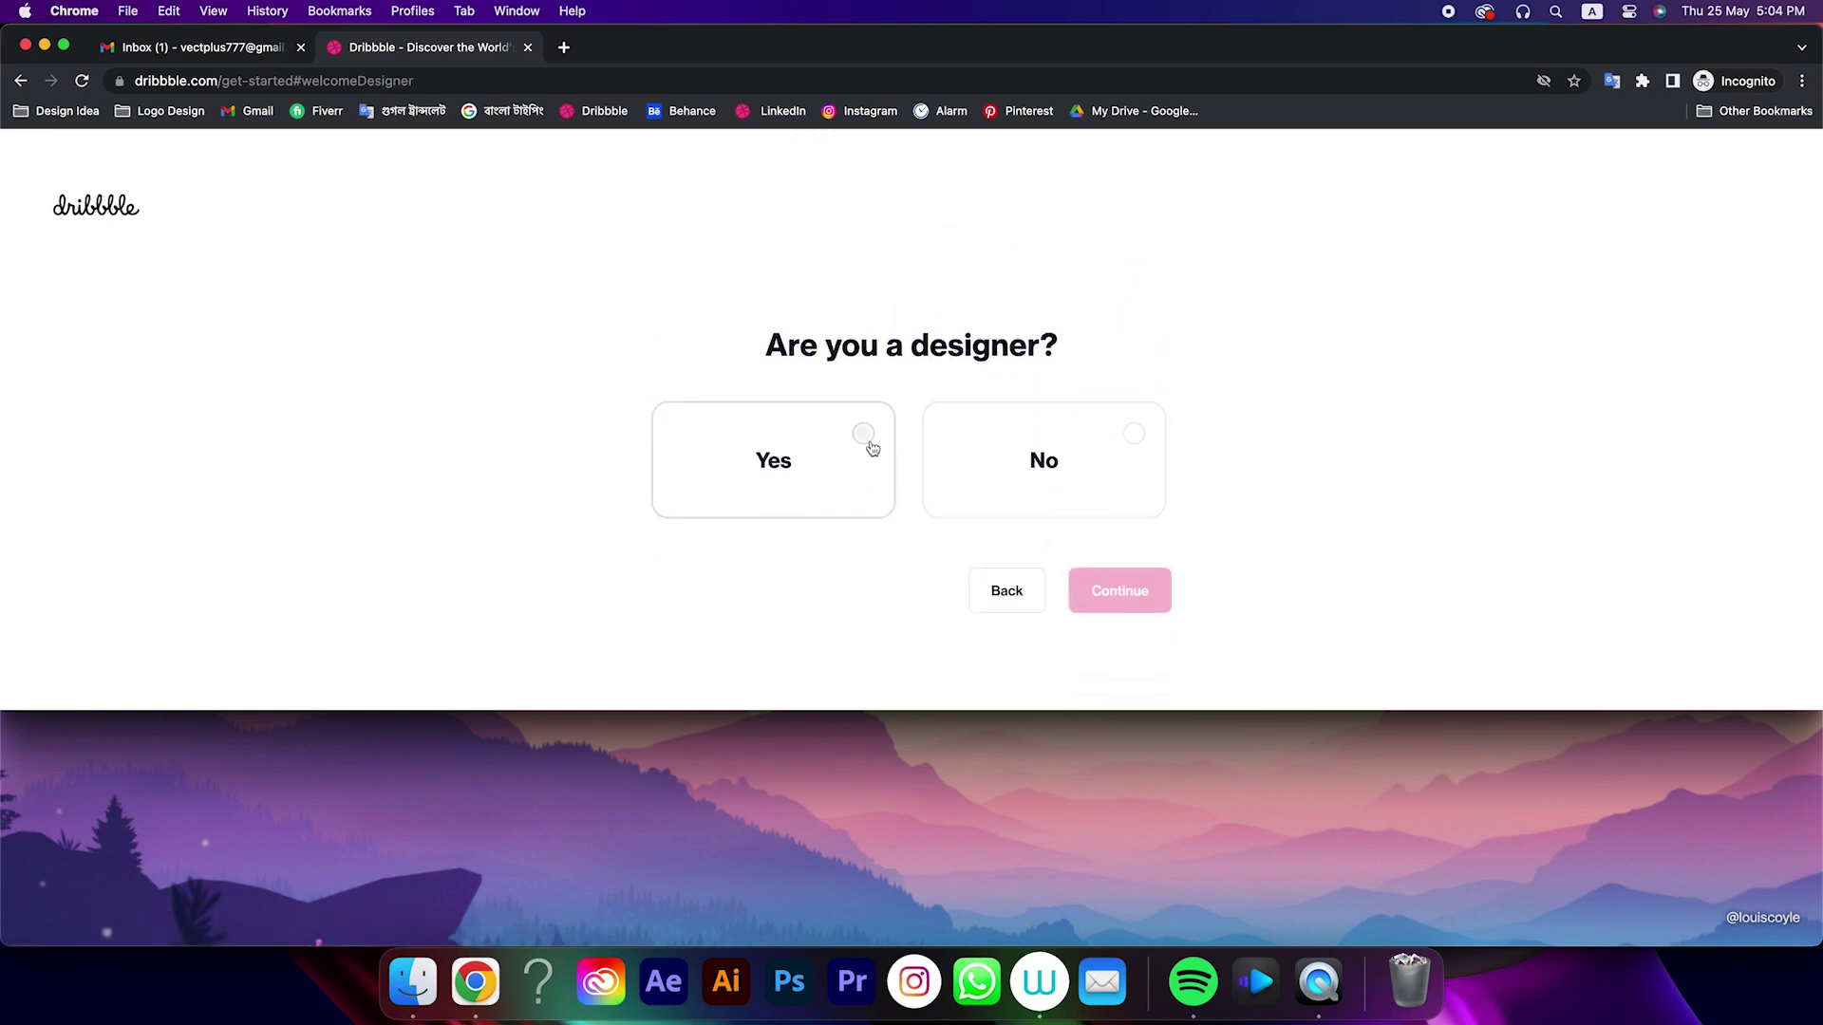
click(872, 440)
click(1120, 591)
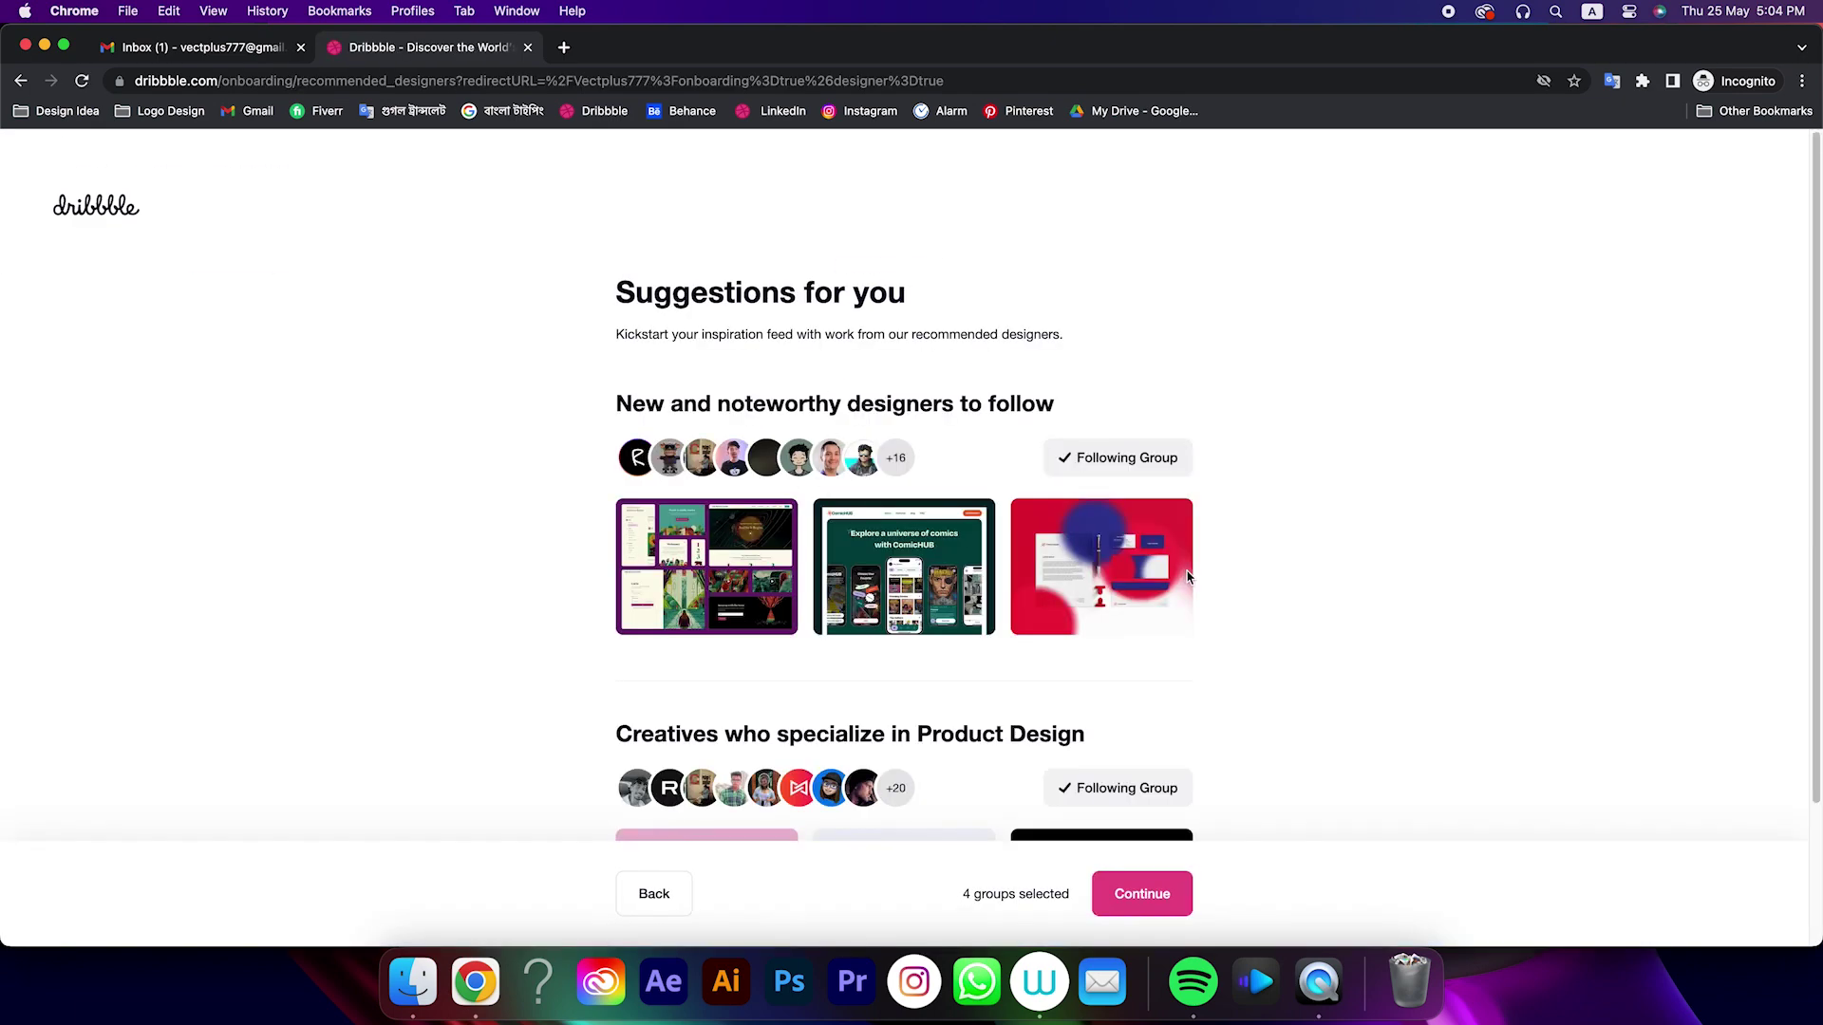
Continue past the designer suggestions, decline the Pro trial, and go to the profile
scroll(1204, 785, down, 3)
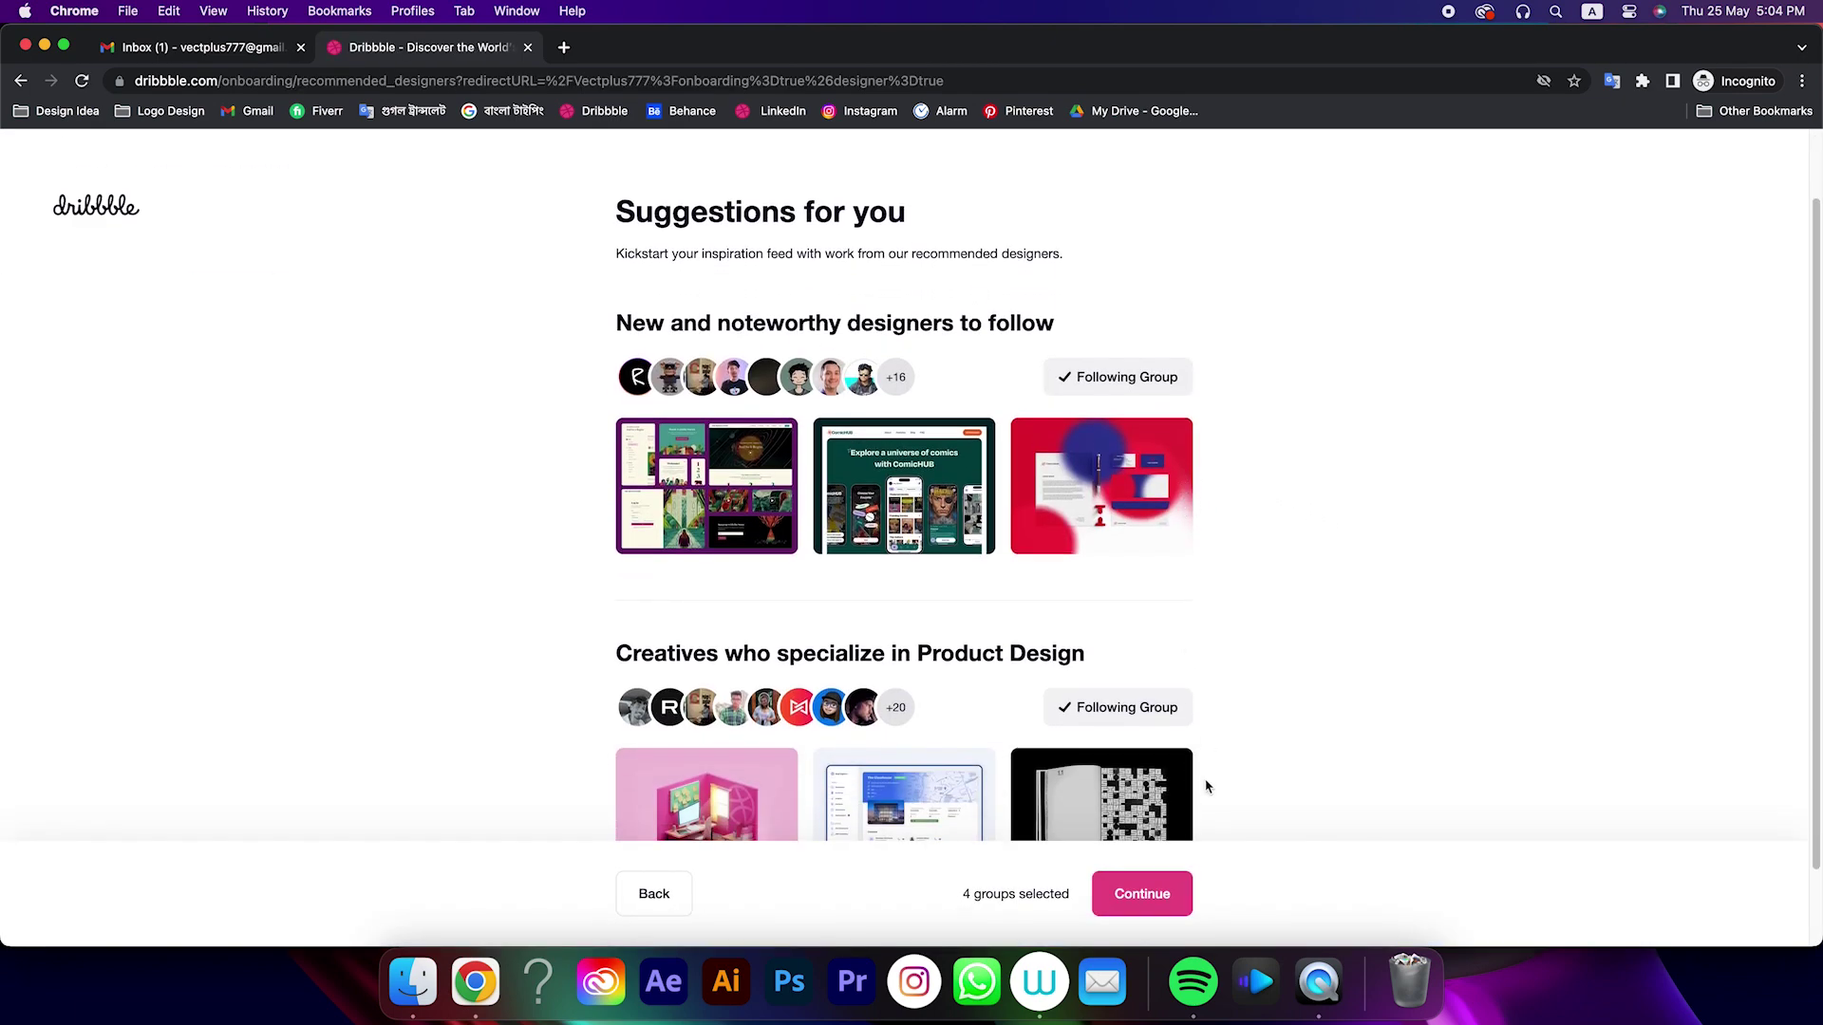
click(1146, 900)
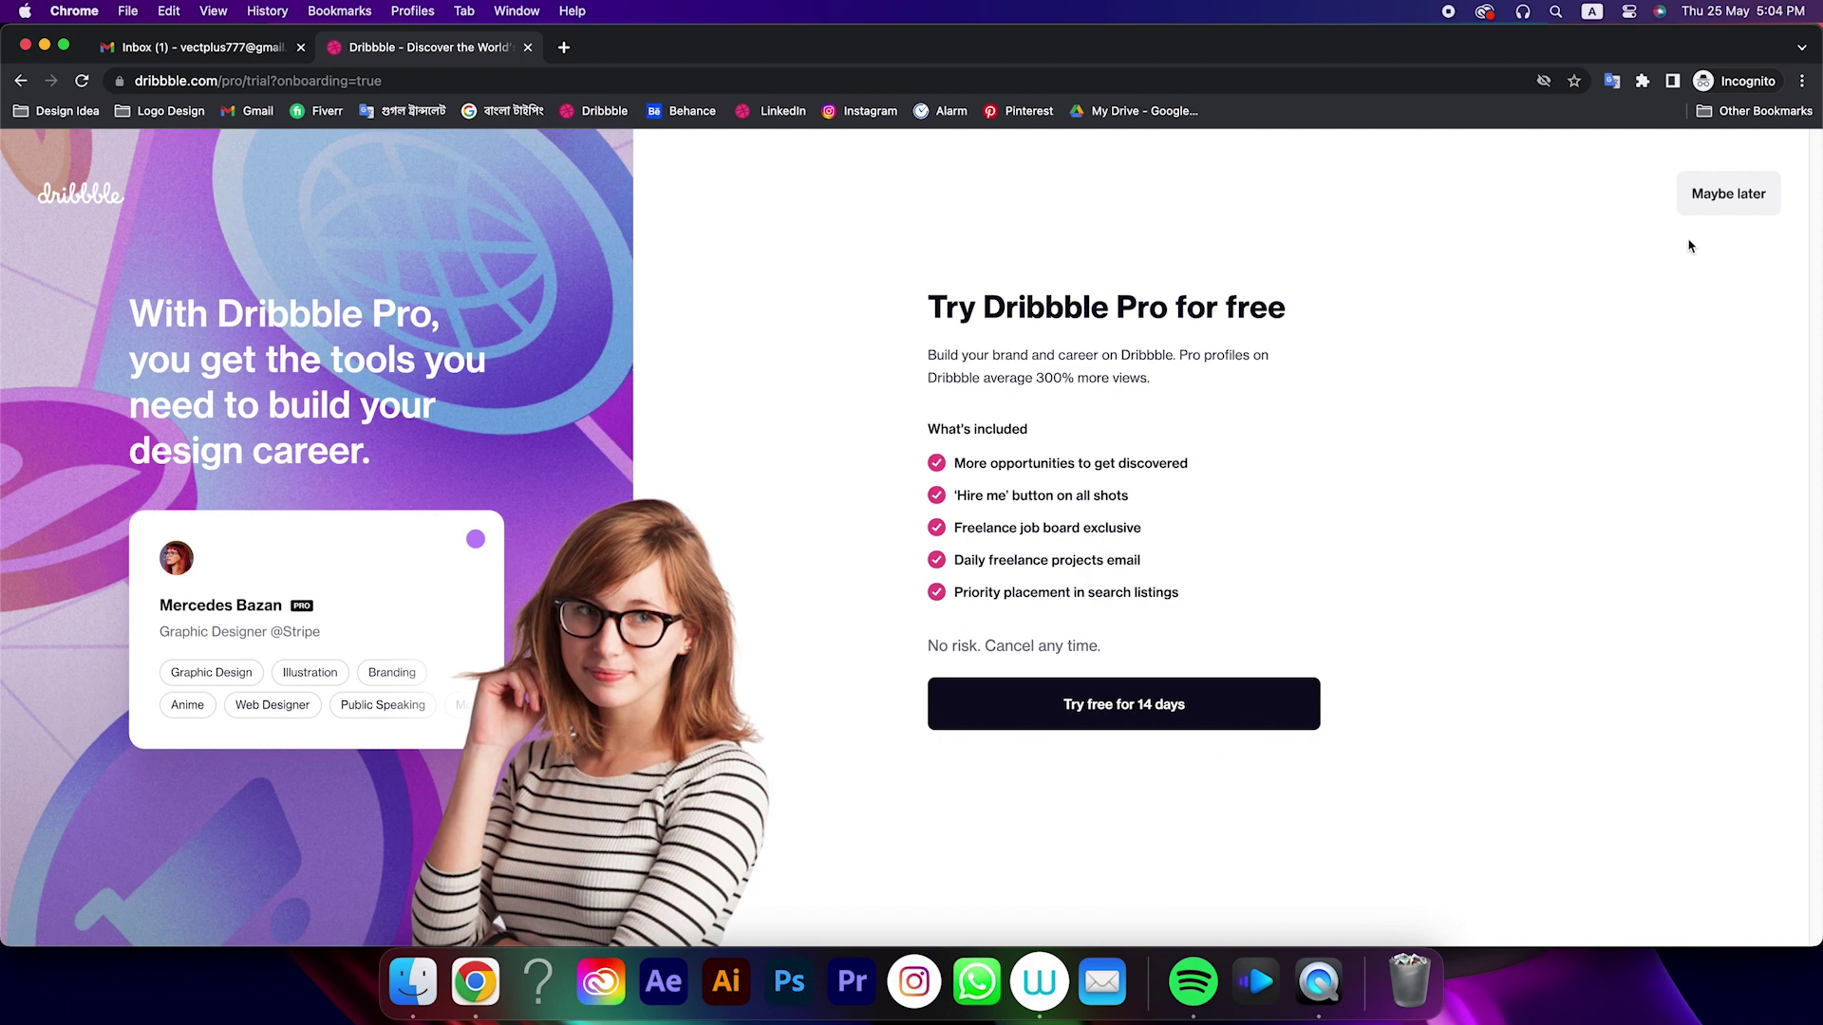
click(1726, 199)
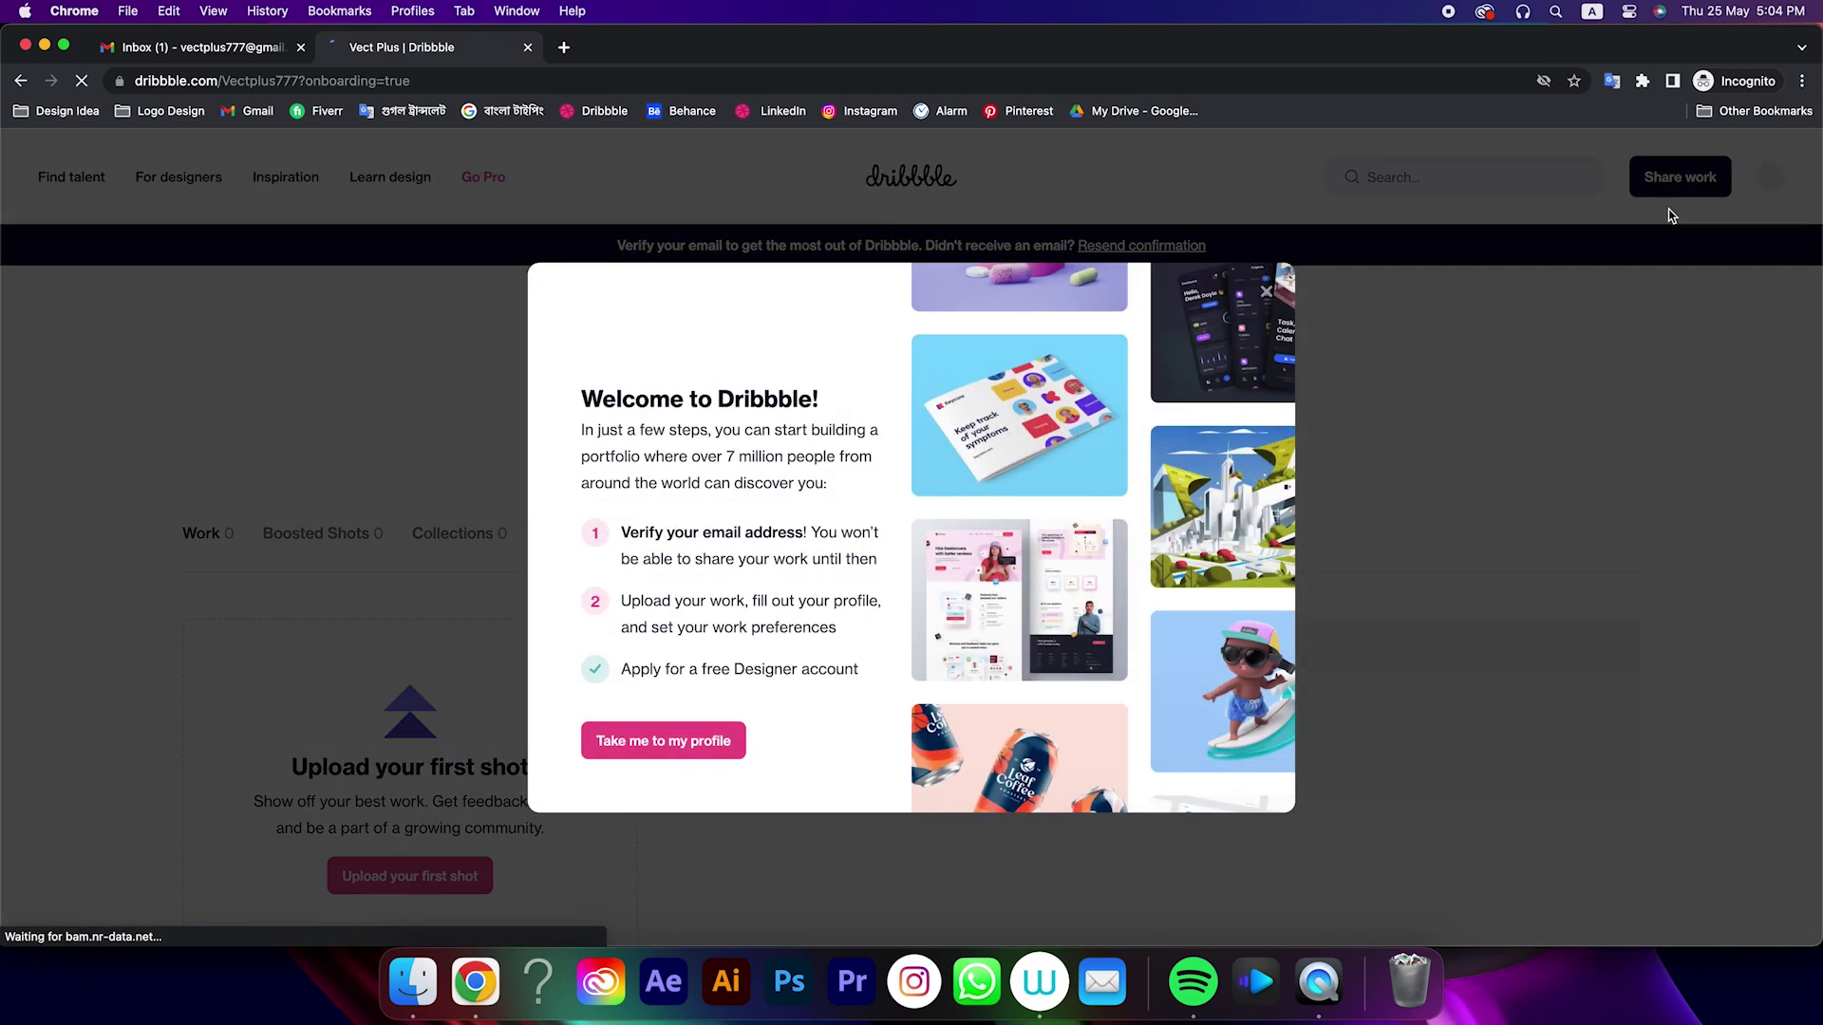
click(703, 744)
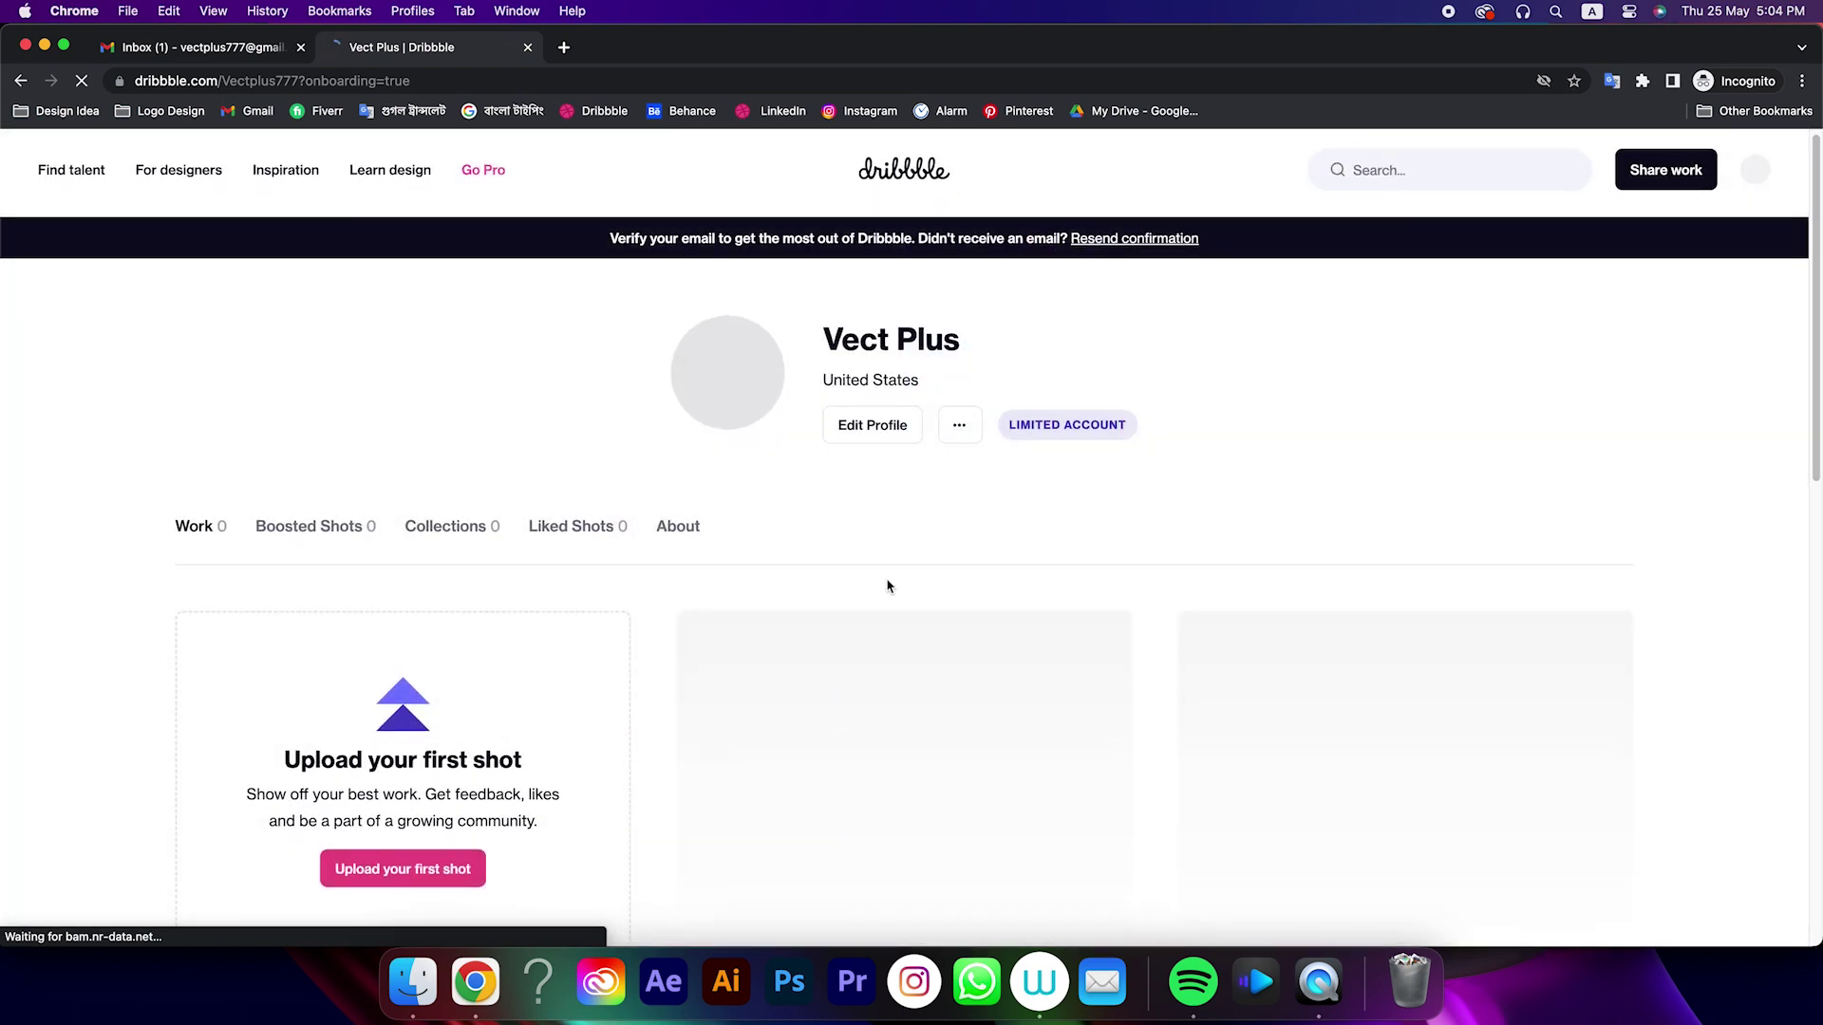
scroll(888, 585, down, 5)
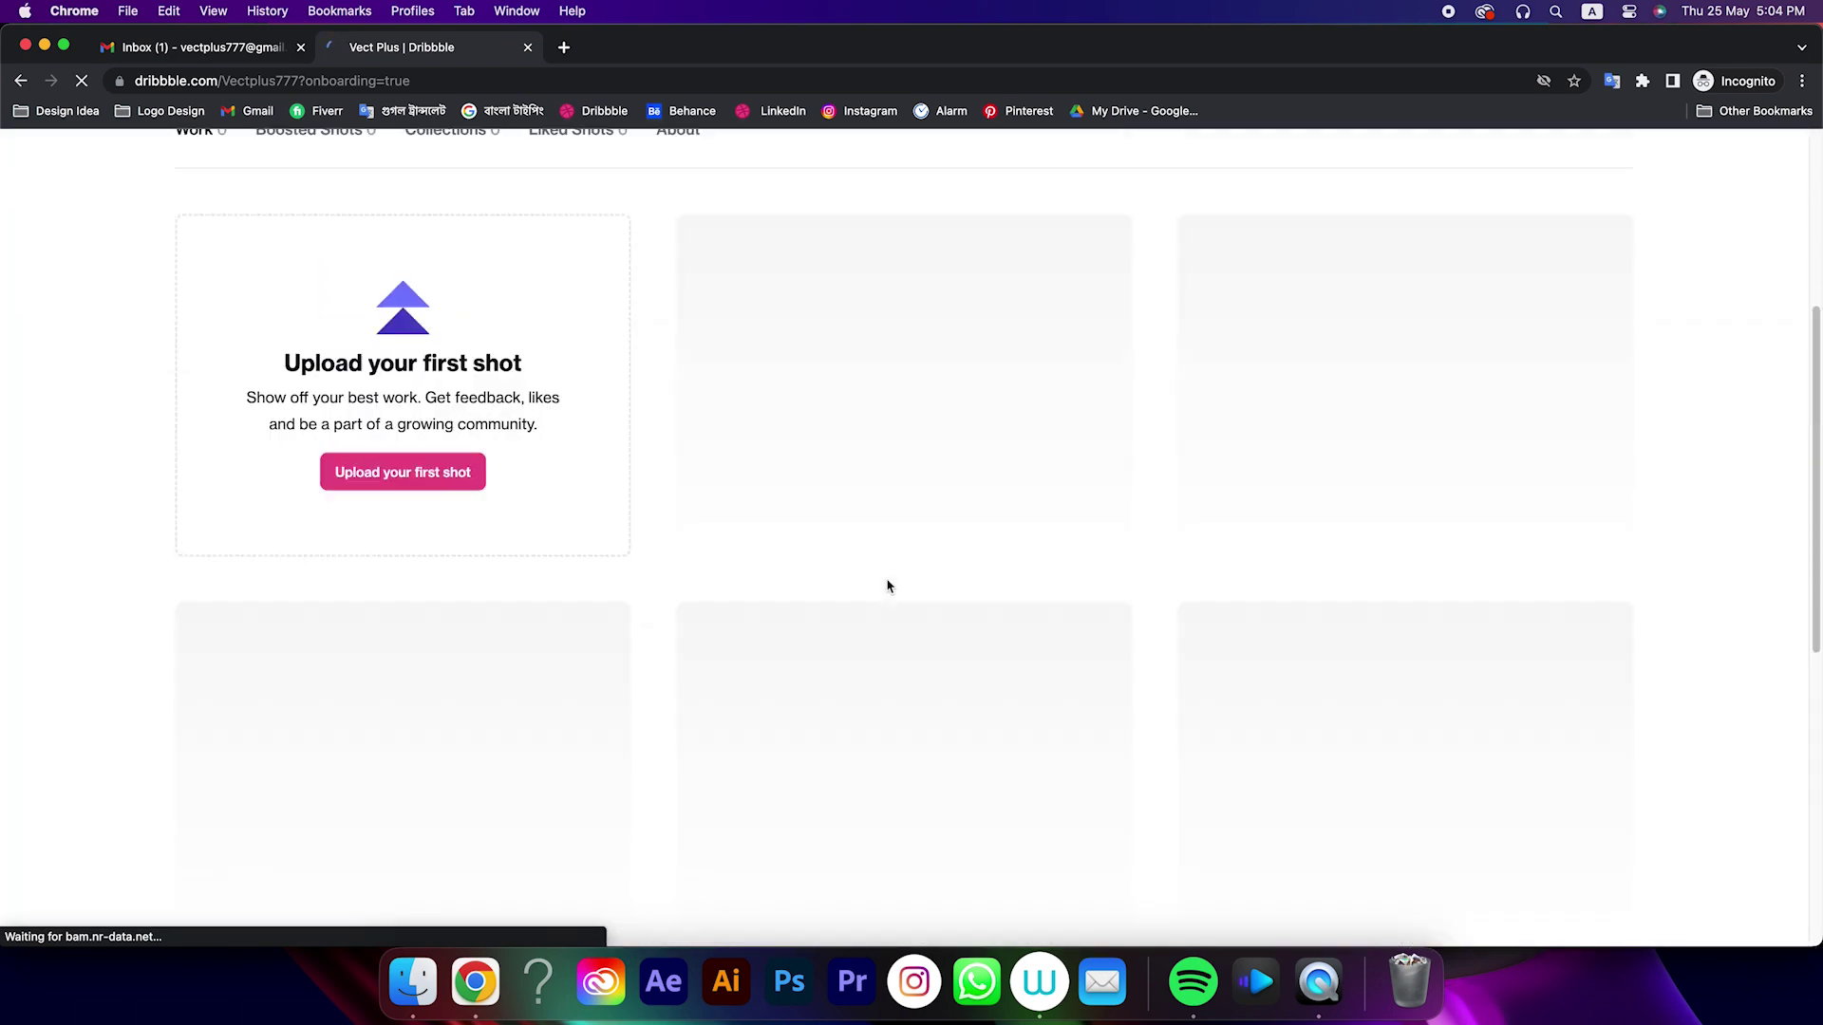
scroll(888, 585, up, 5)
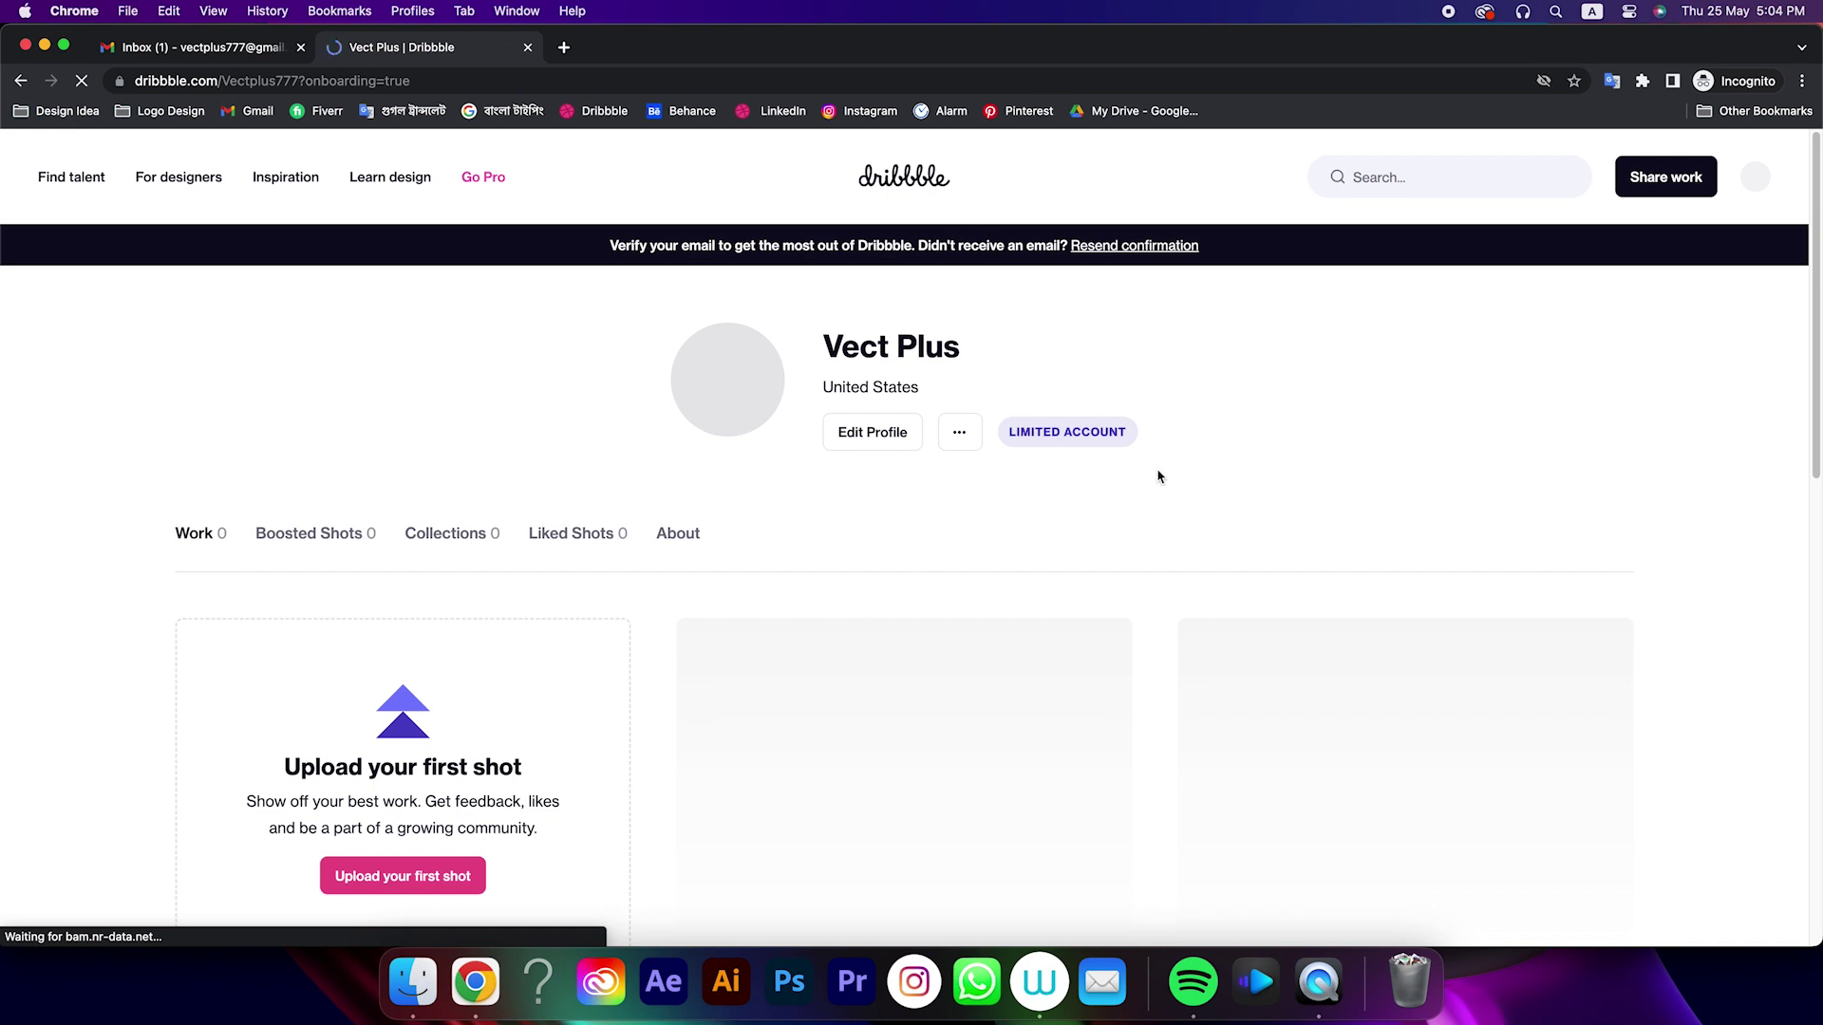
mouse_move(1105, 446)
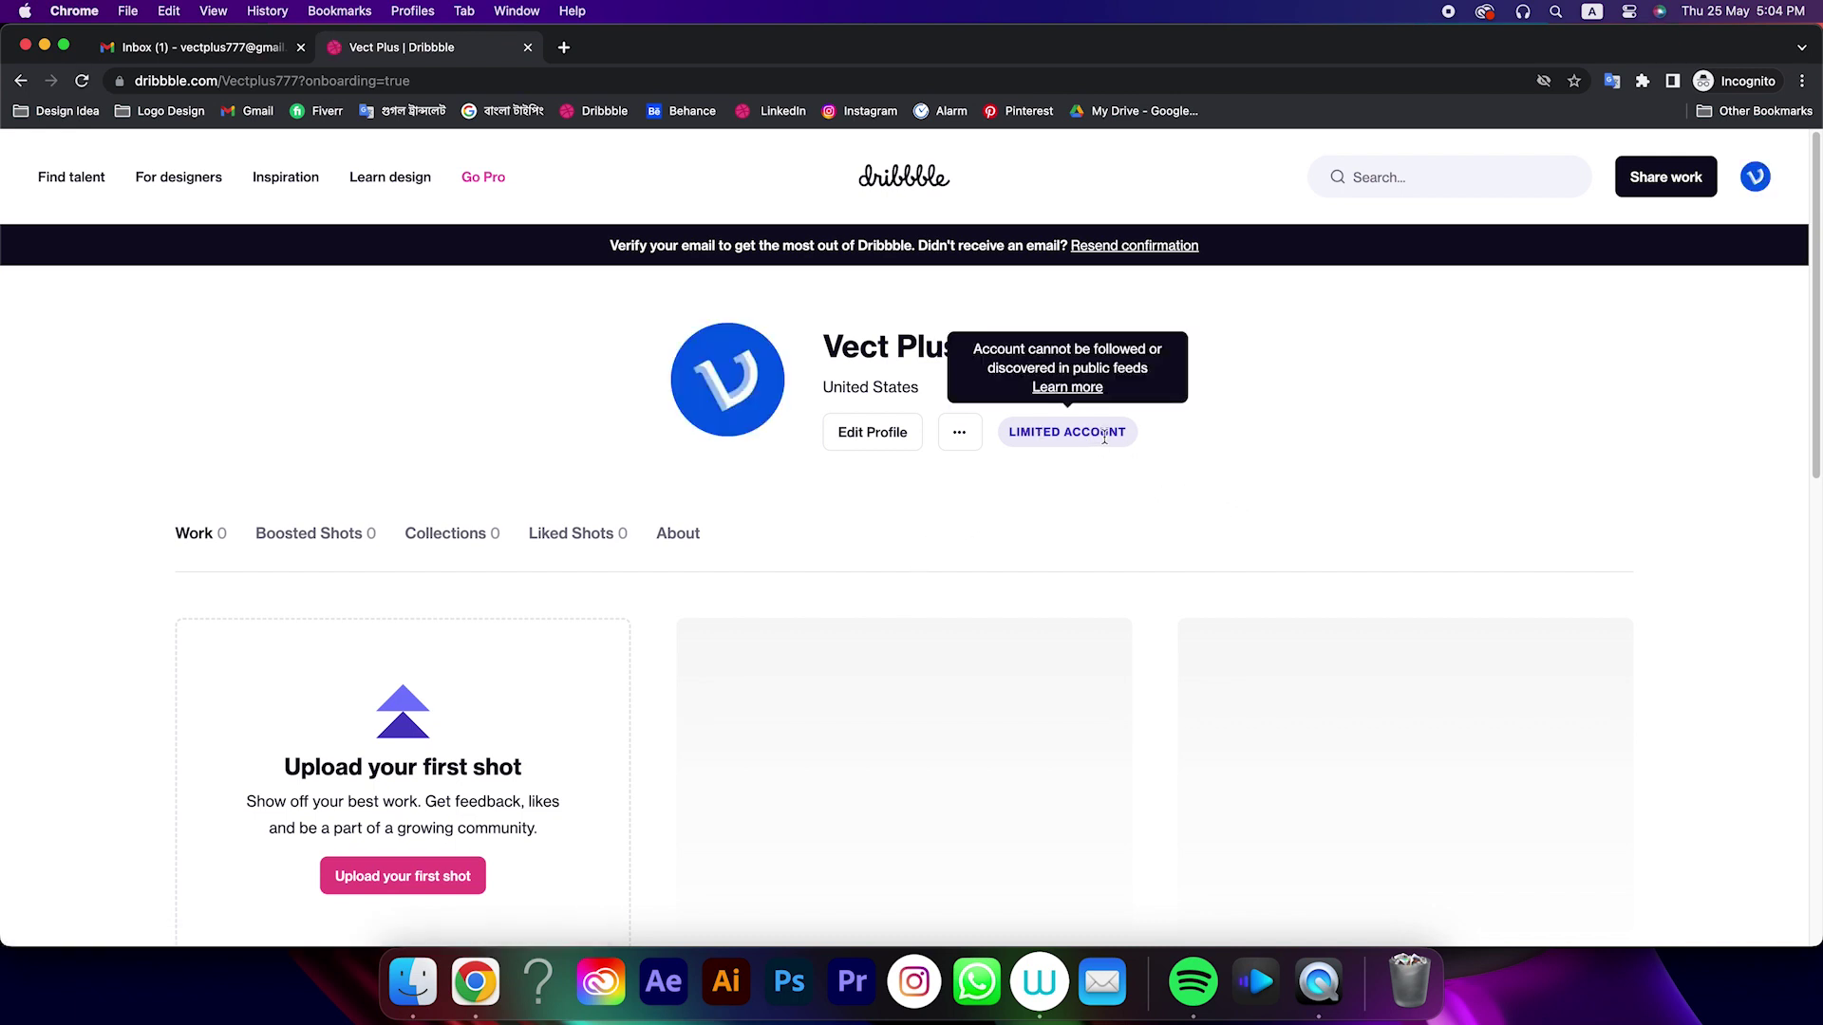
Open Dribbble's 'Confirm your email' message in Gmail and confirm the address
click(215, 49)
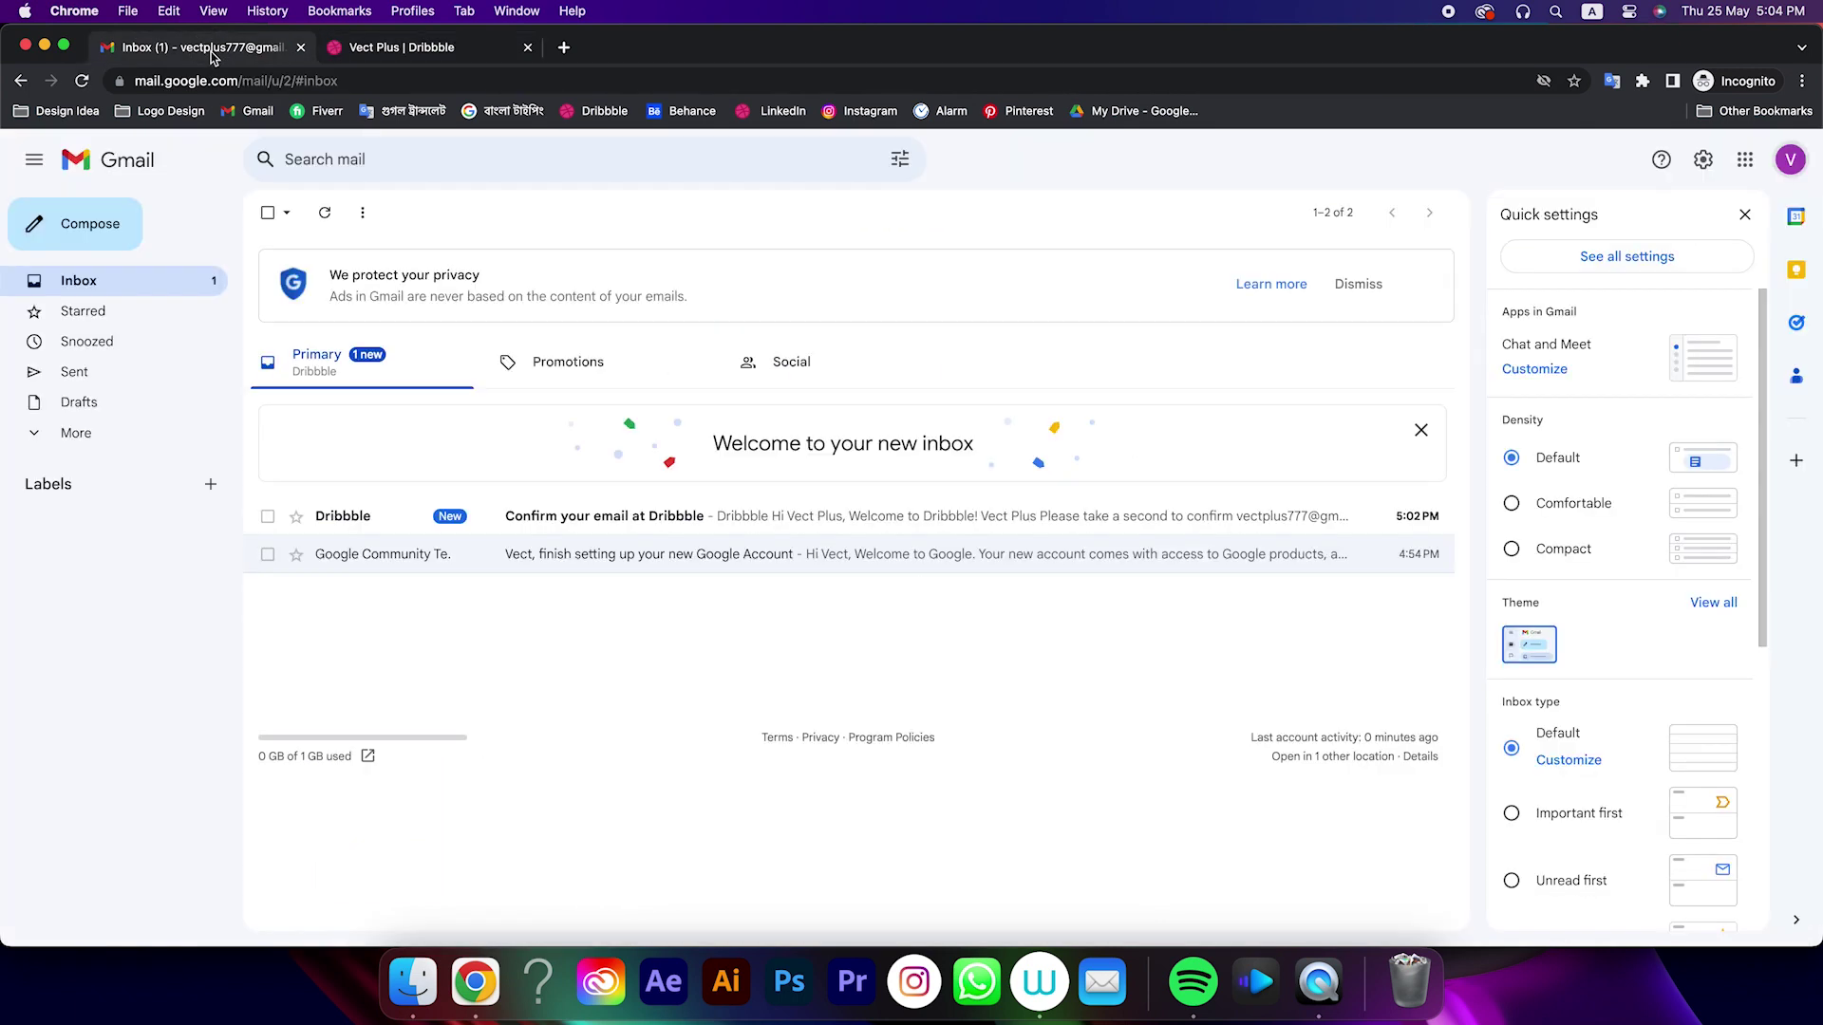
click(696, 515)
click(401, 47)
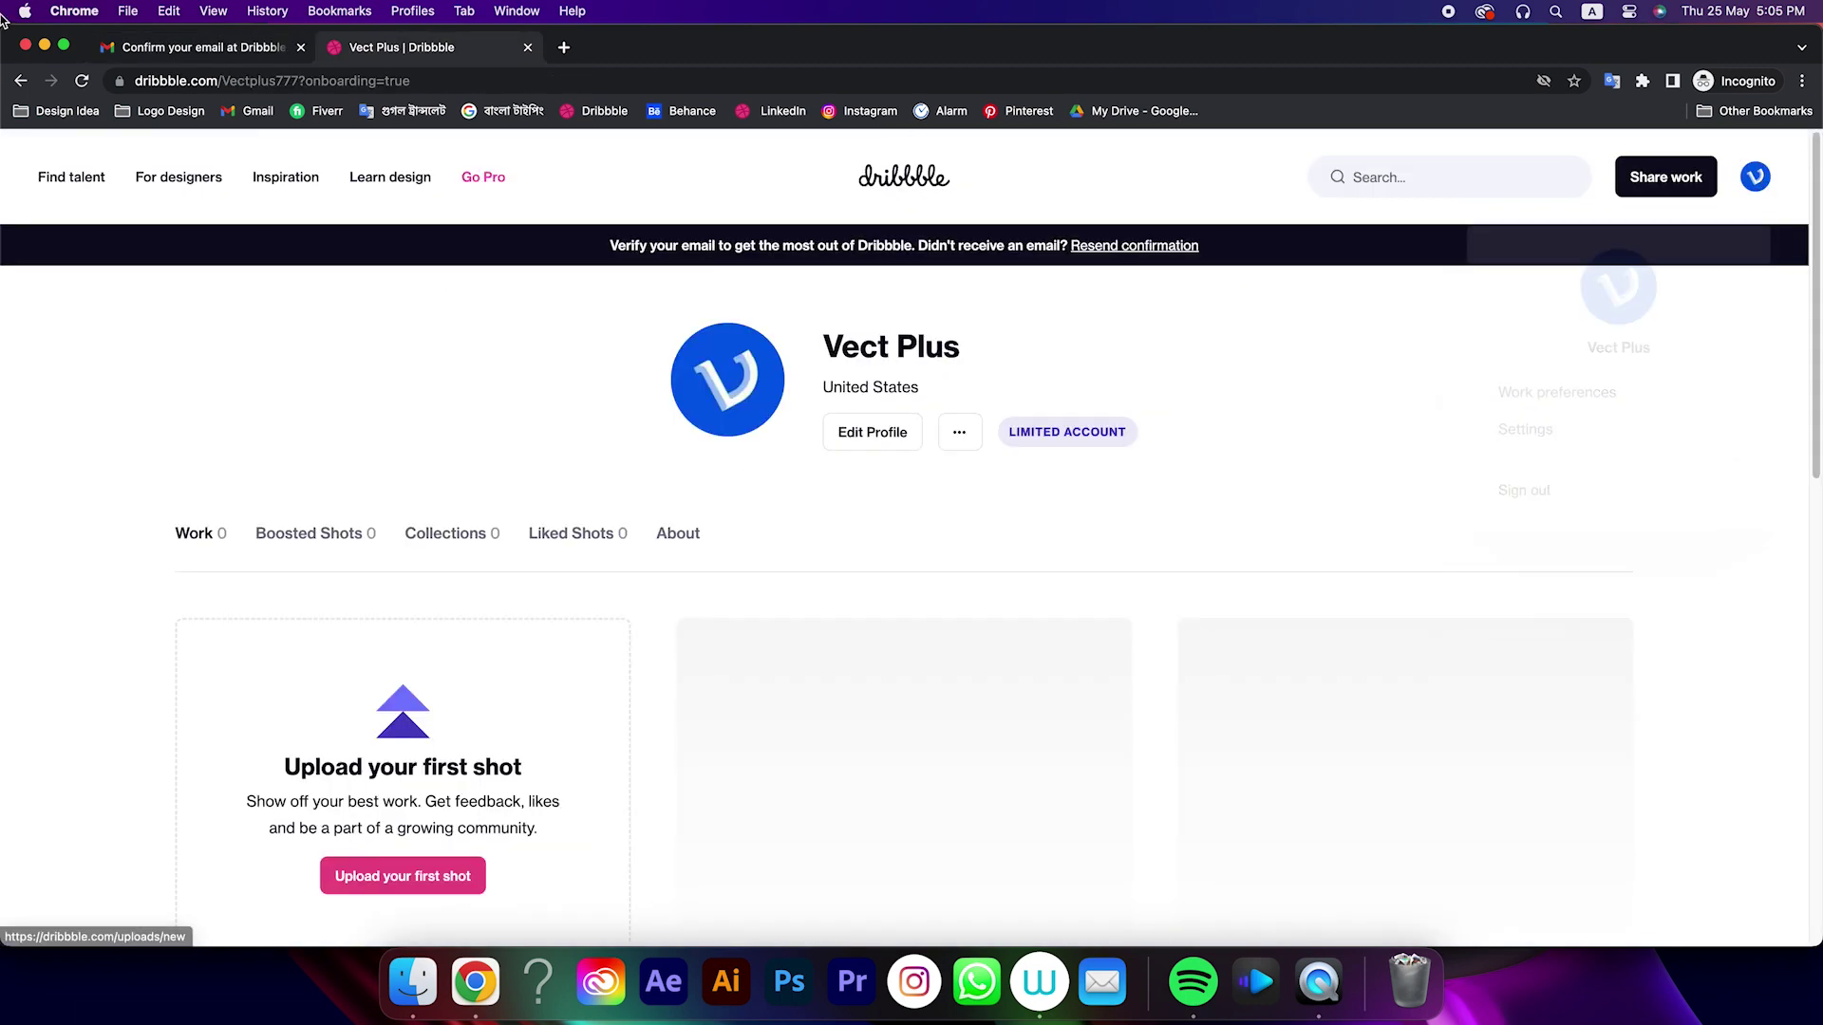
click(202, 46)
click(830, 622)
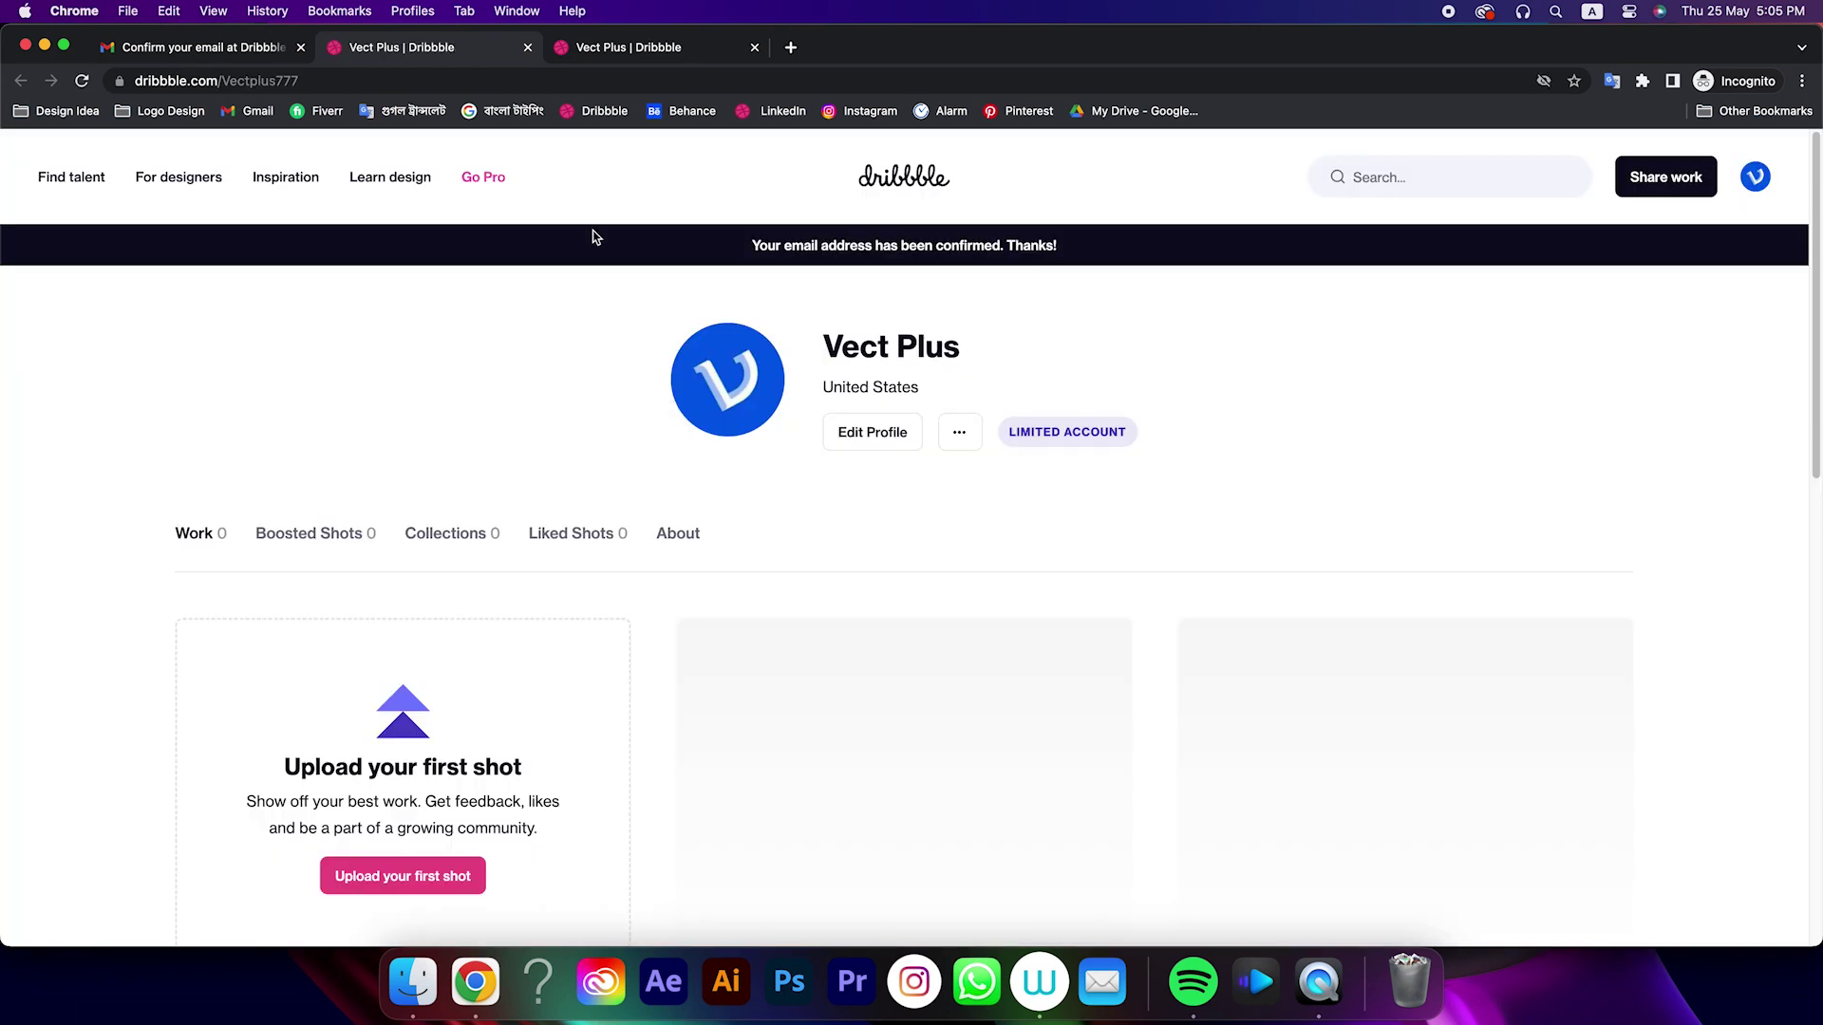
Close the extra tab, open Edit Profile, and place the cursor in the Bio field
click(755, 47)
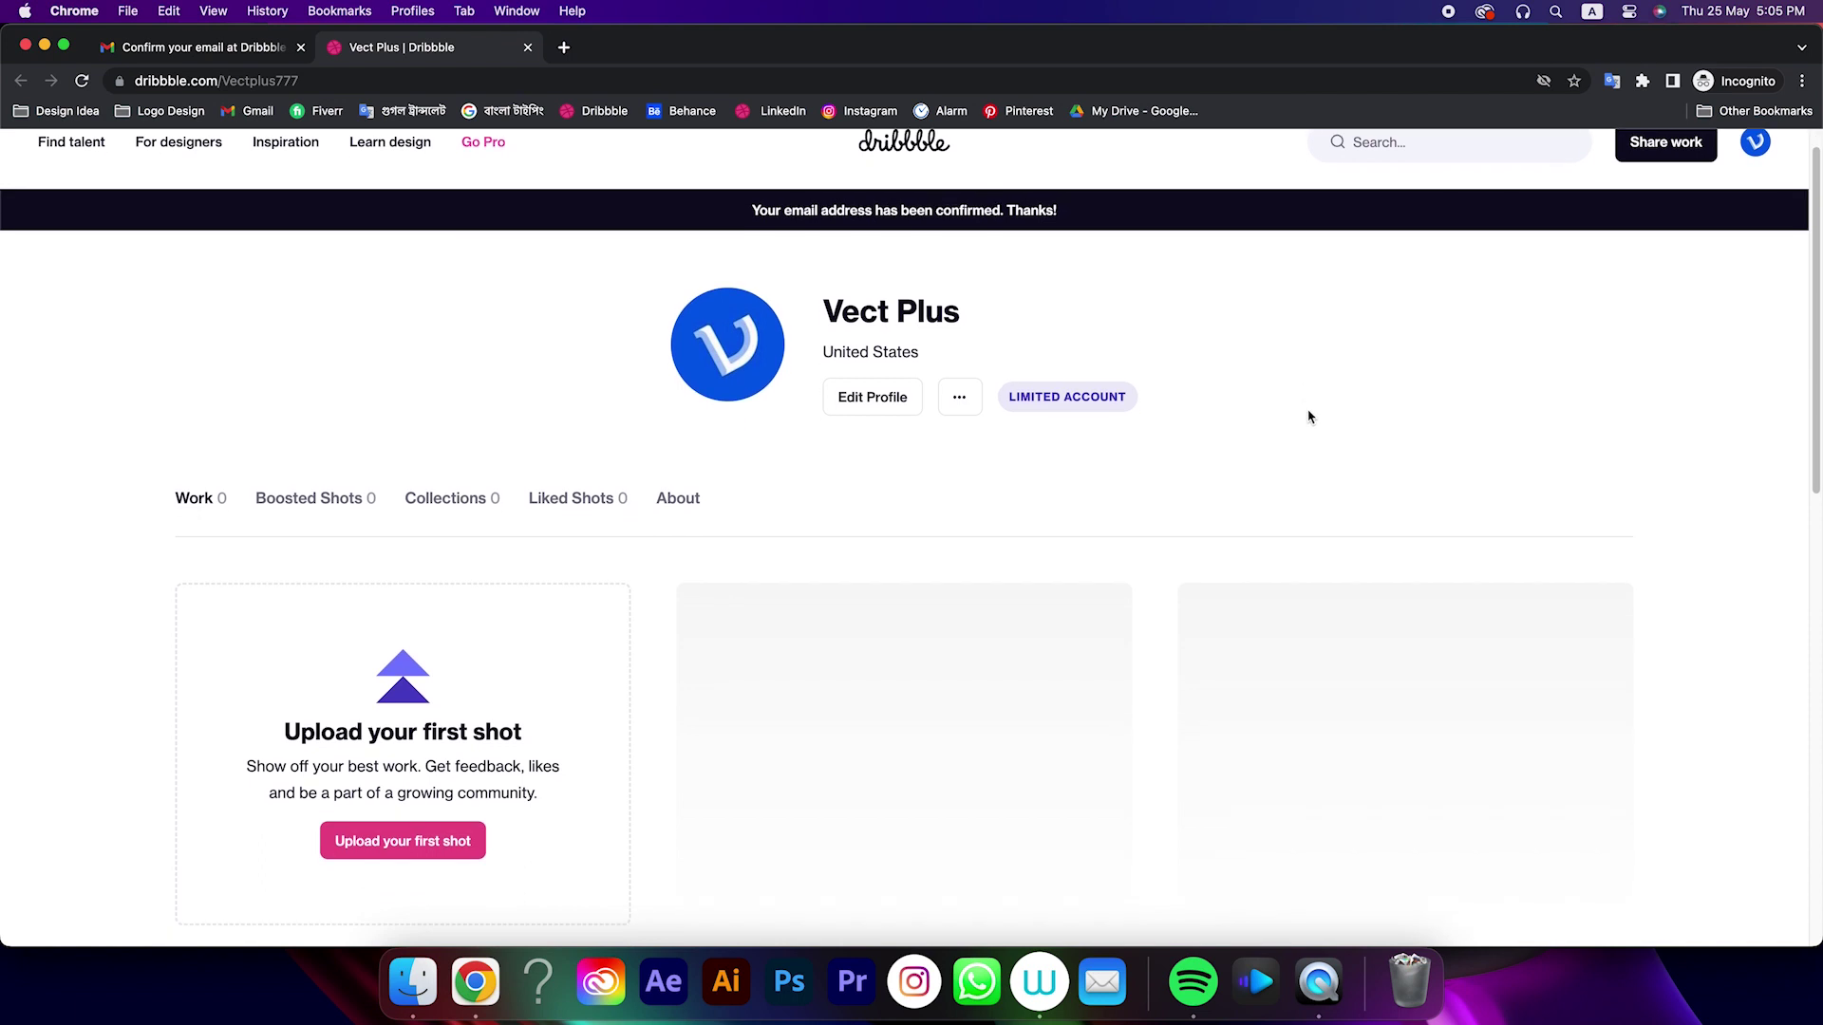
mouse_move(1093, 435)
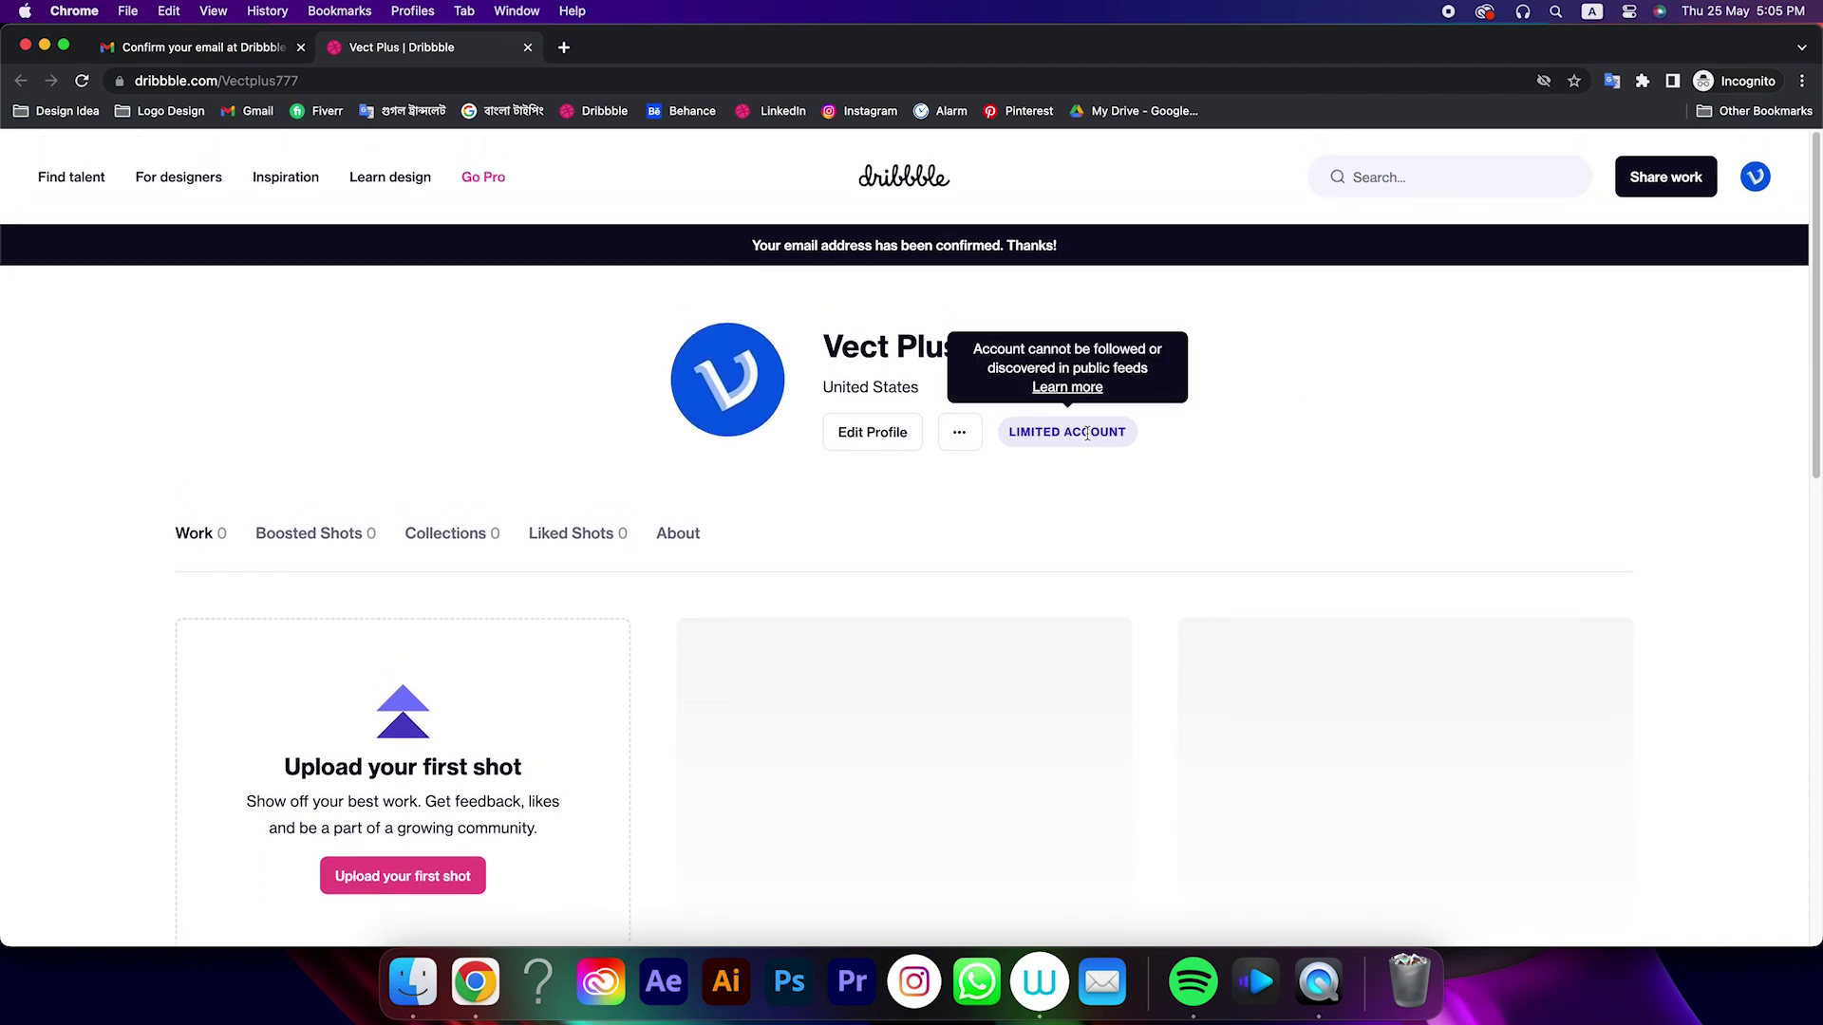
click(897, 434)
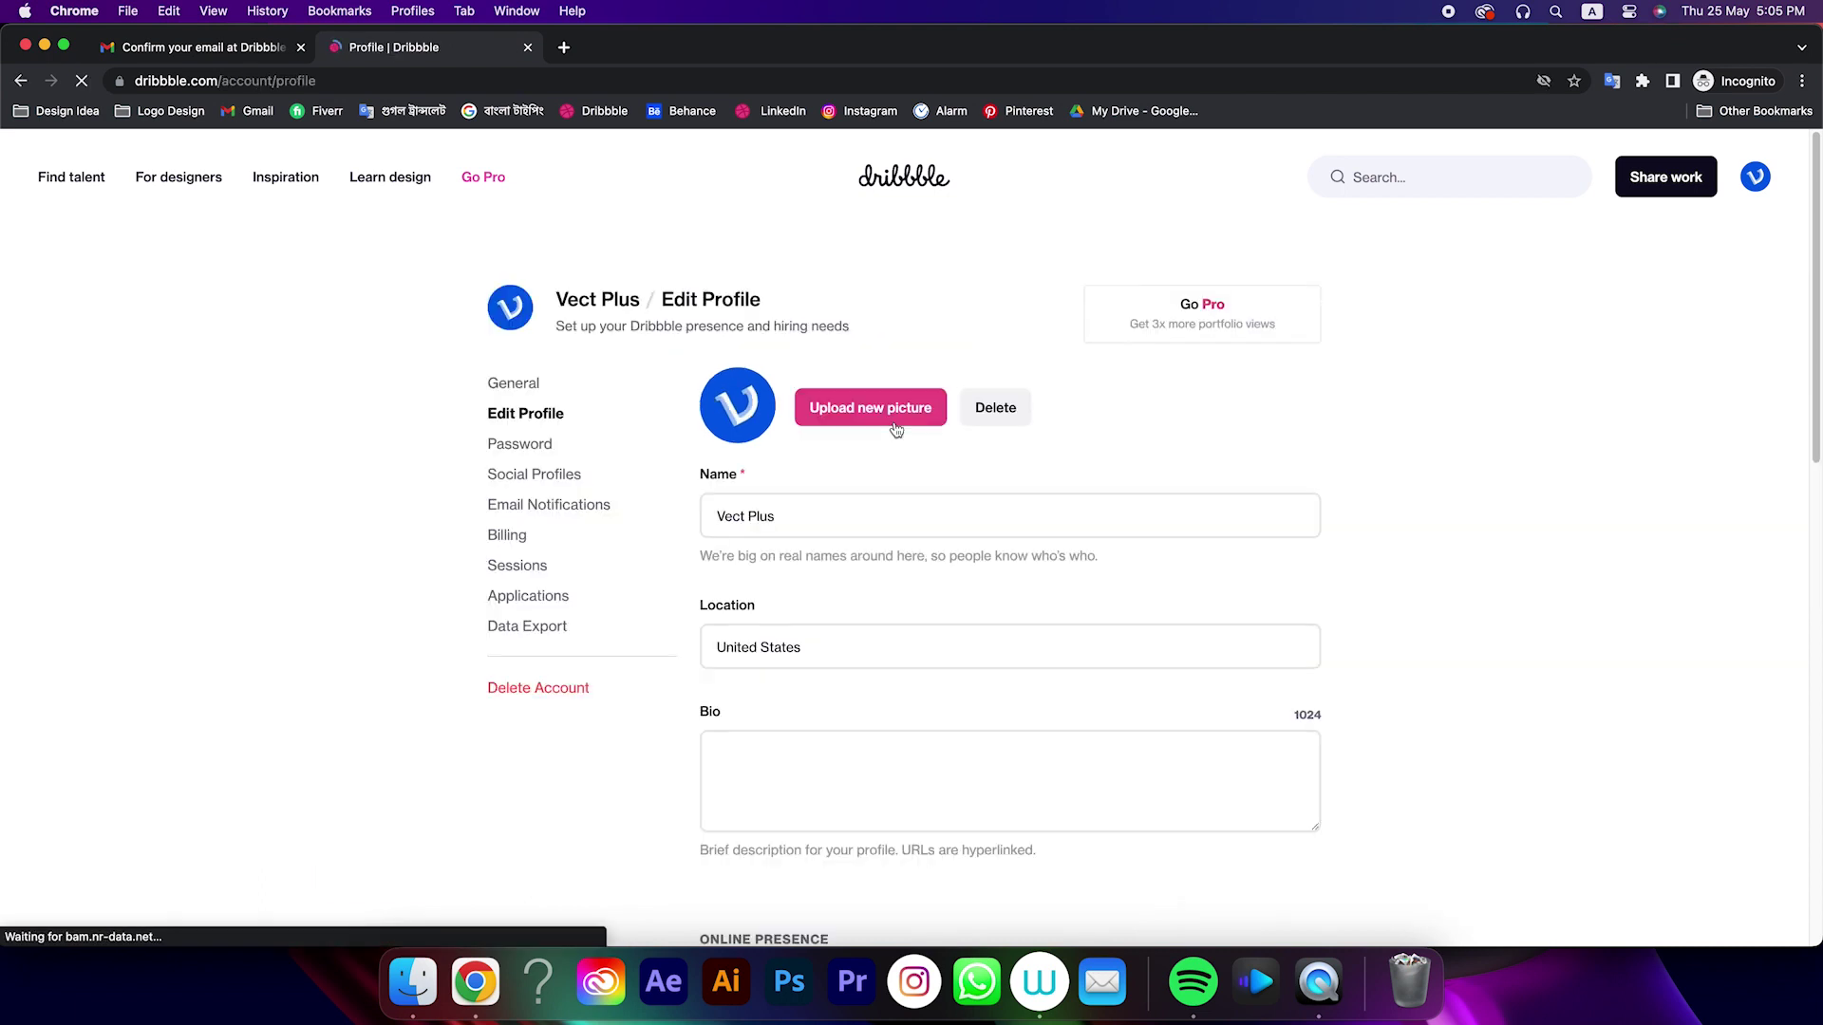
scroll(854, 532, down, 1)
scroll(837, 566, down, 2)
click(831, 665)
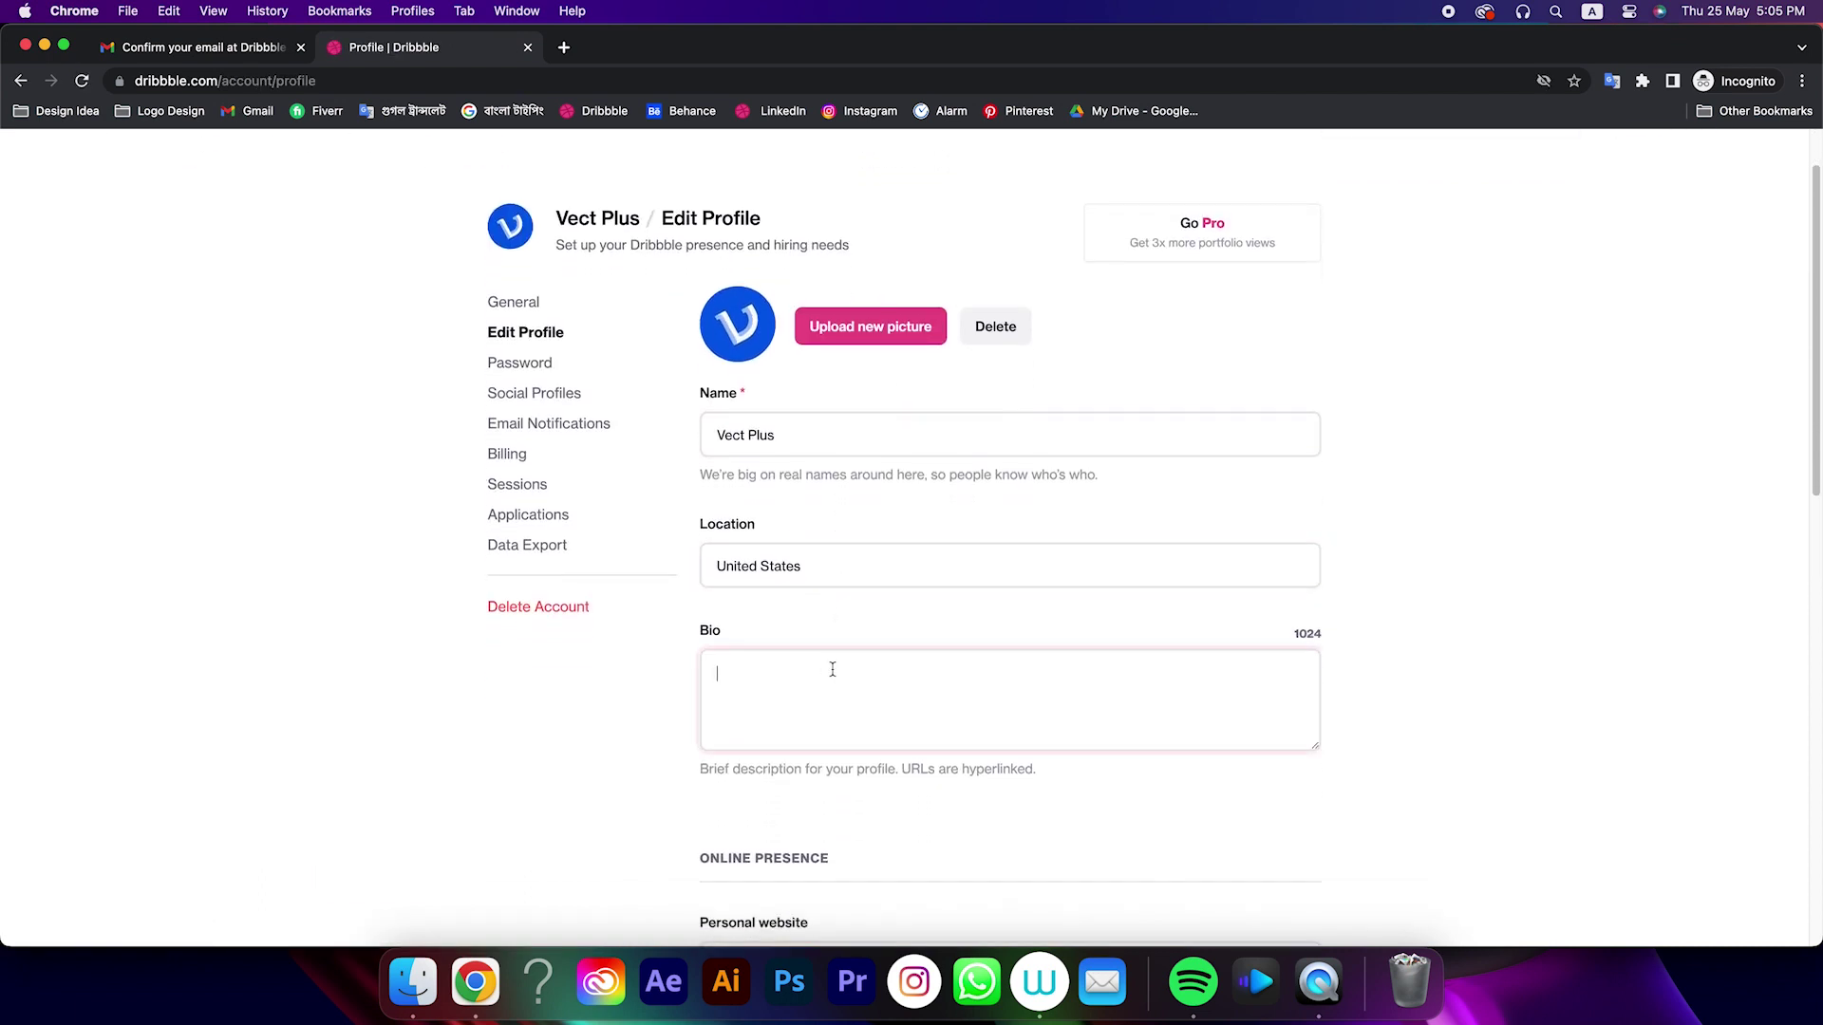
Write the bio 'Logo & Branding Expert,' / 'Contact for freelancer work:' plus a contact e-mail line
scroll(835, 662, down, 1)
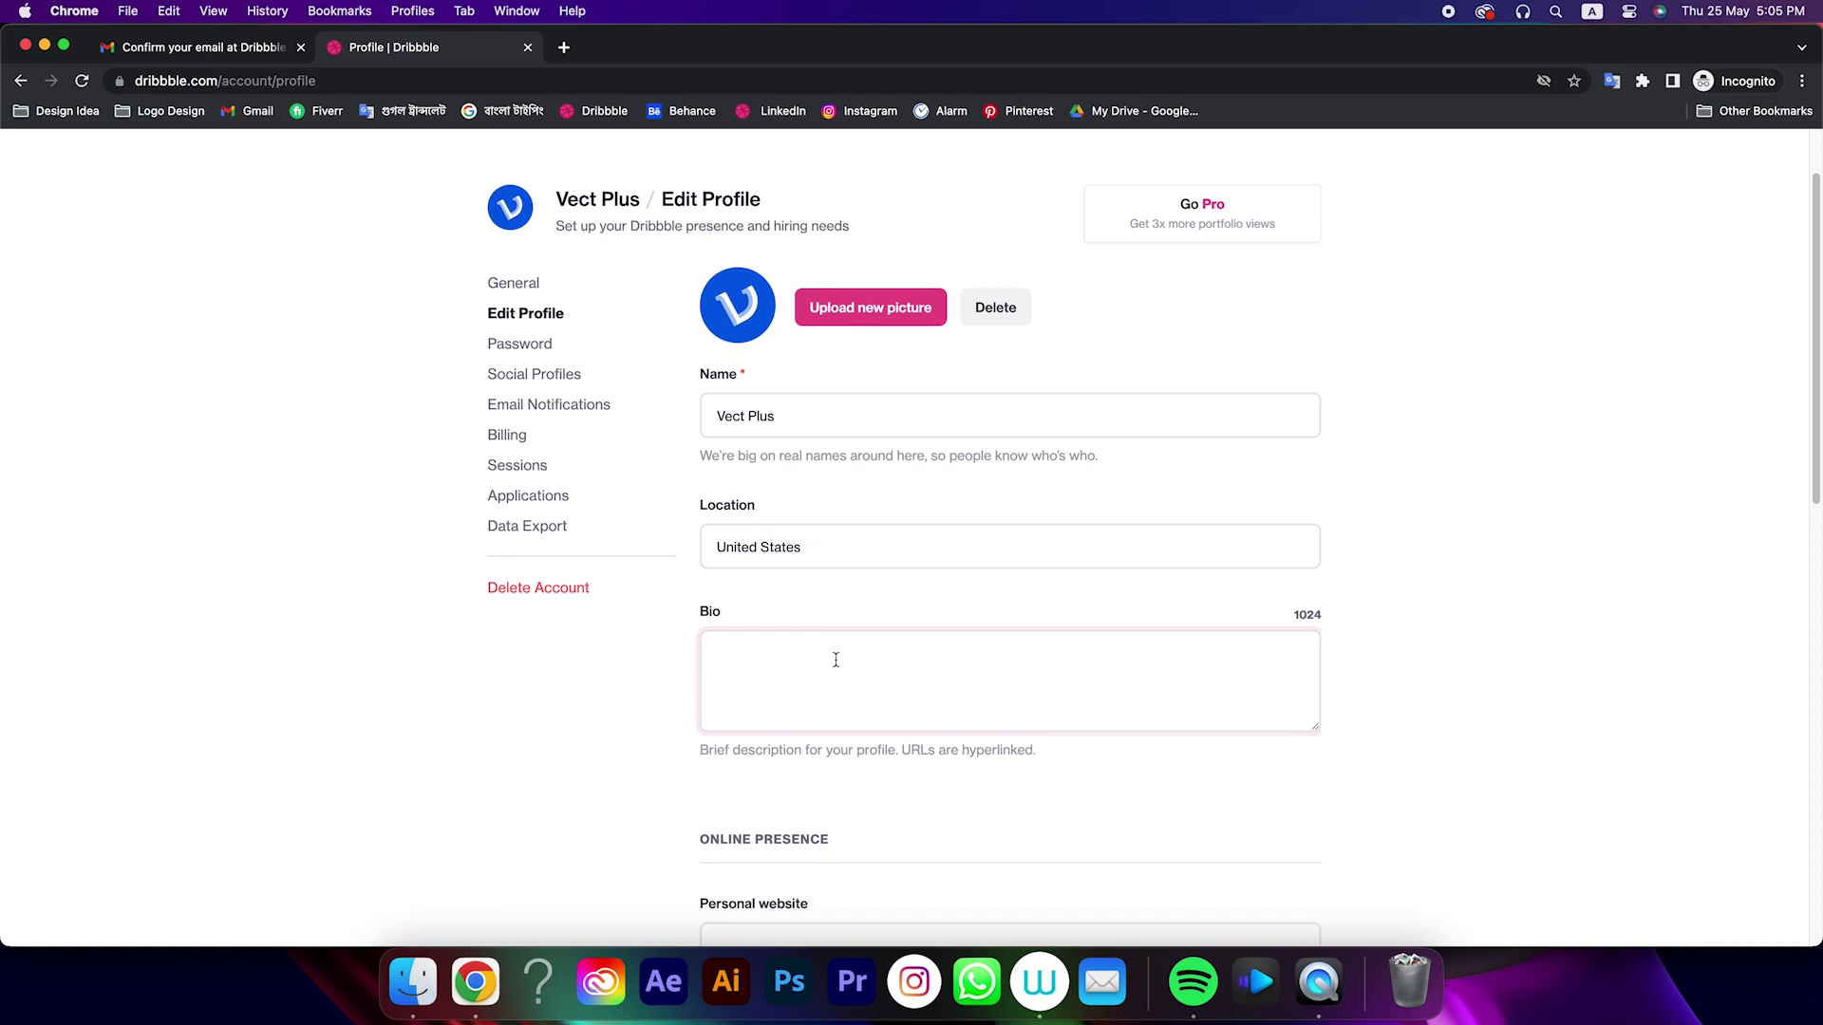
text(Logo & Branding Expert ,)
key(Return)
text(Contact for freelancer work :)
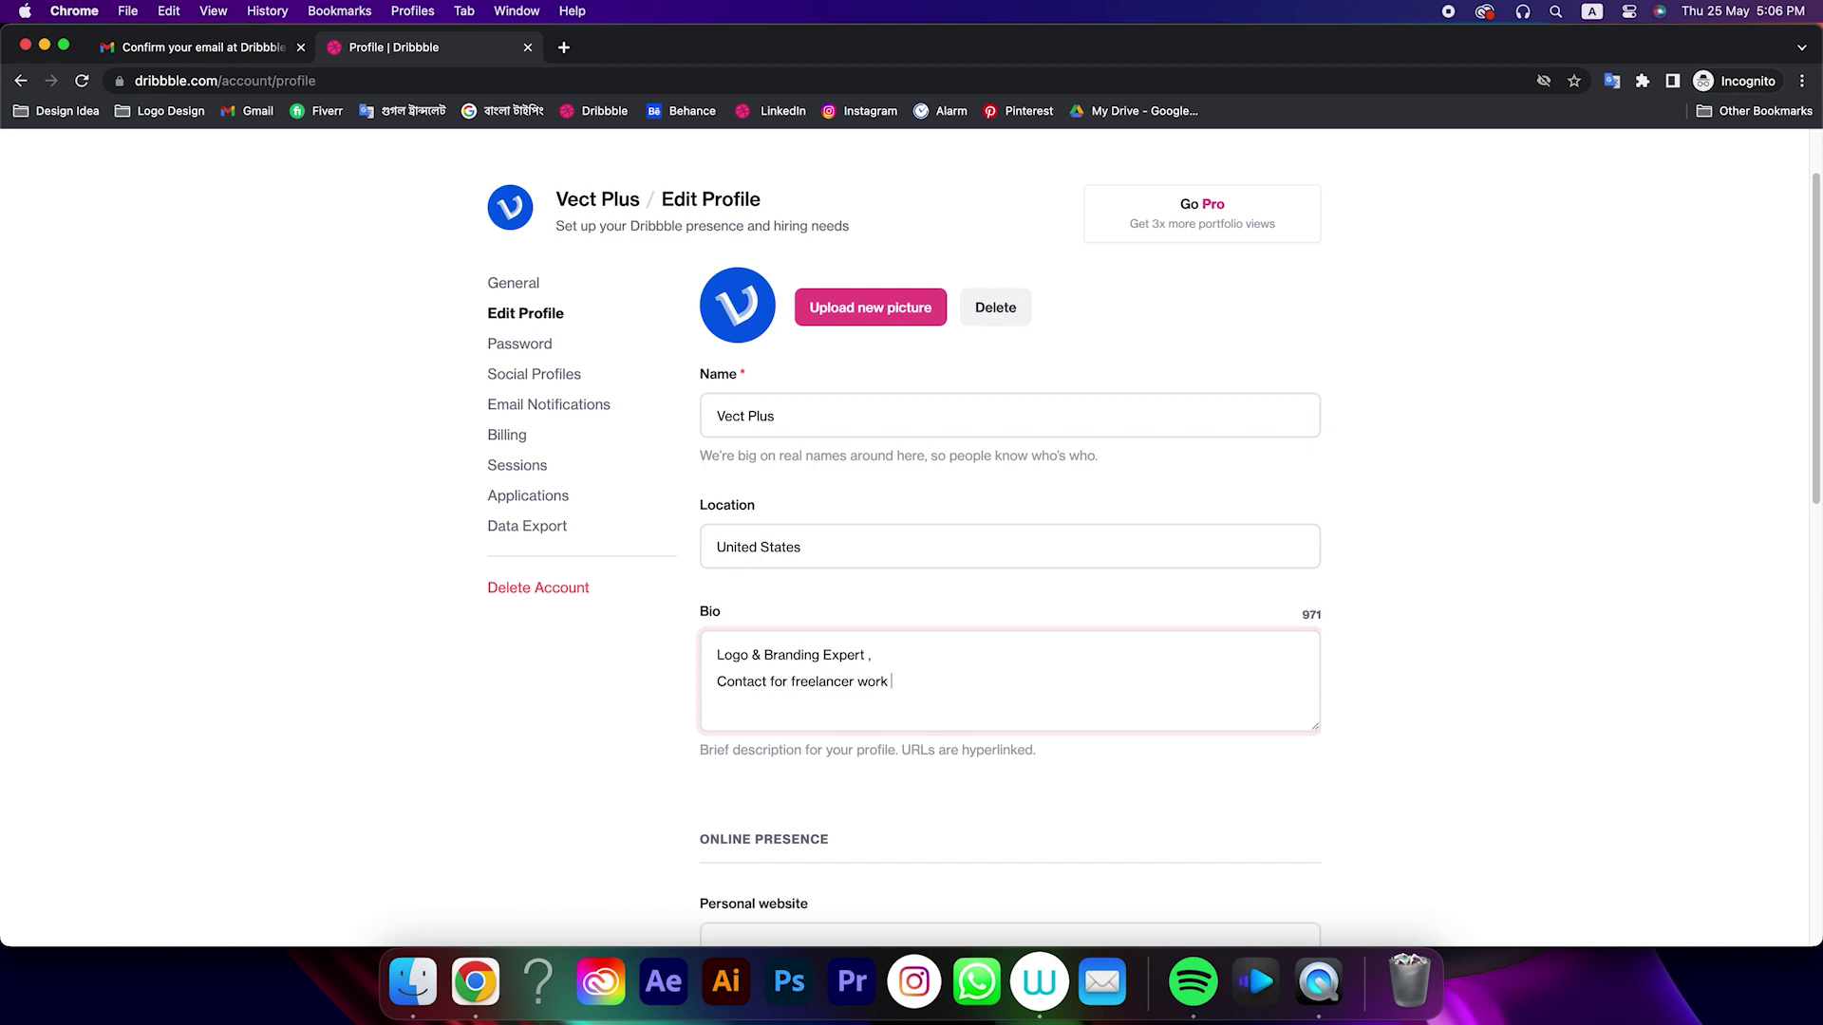
key(Return)
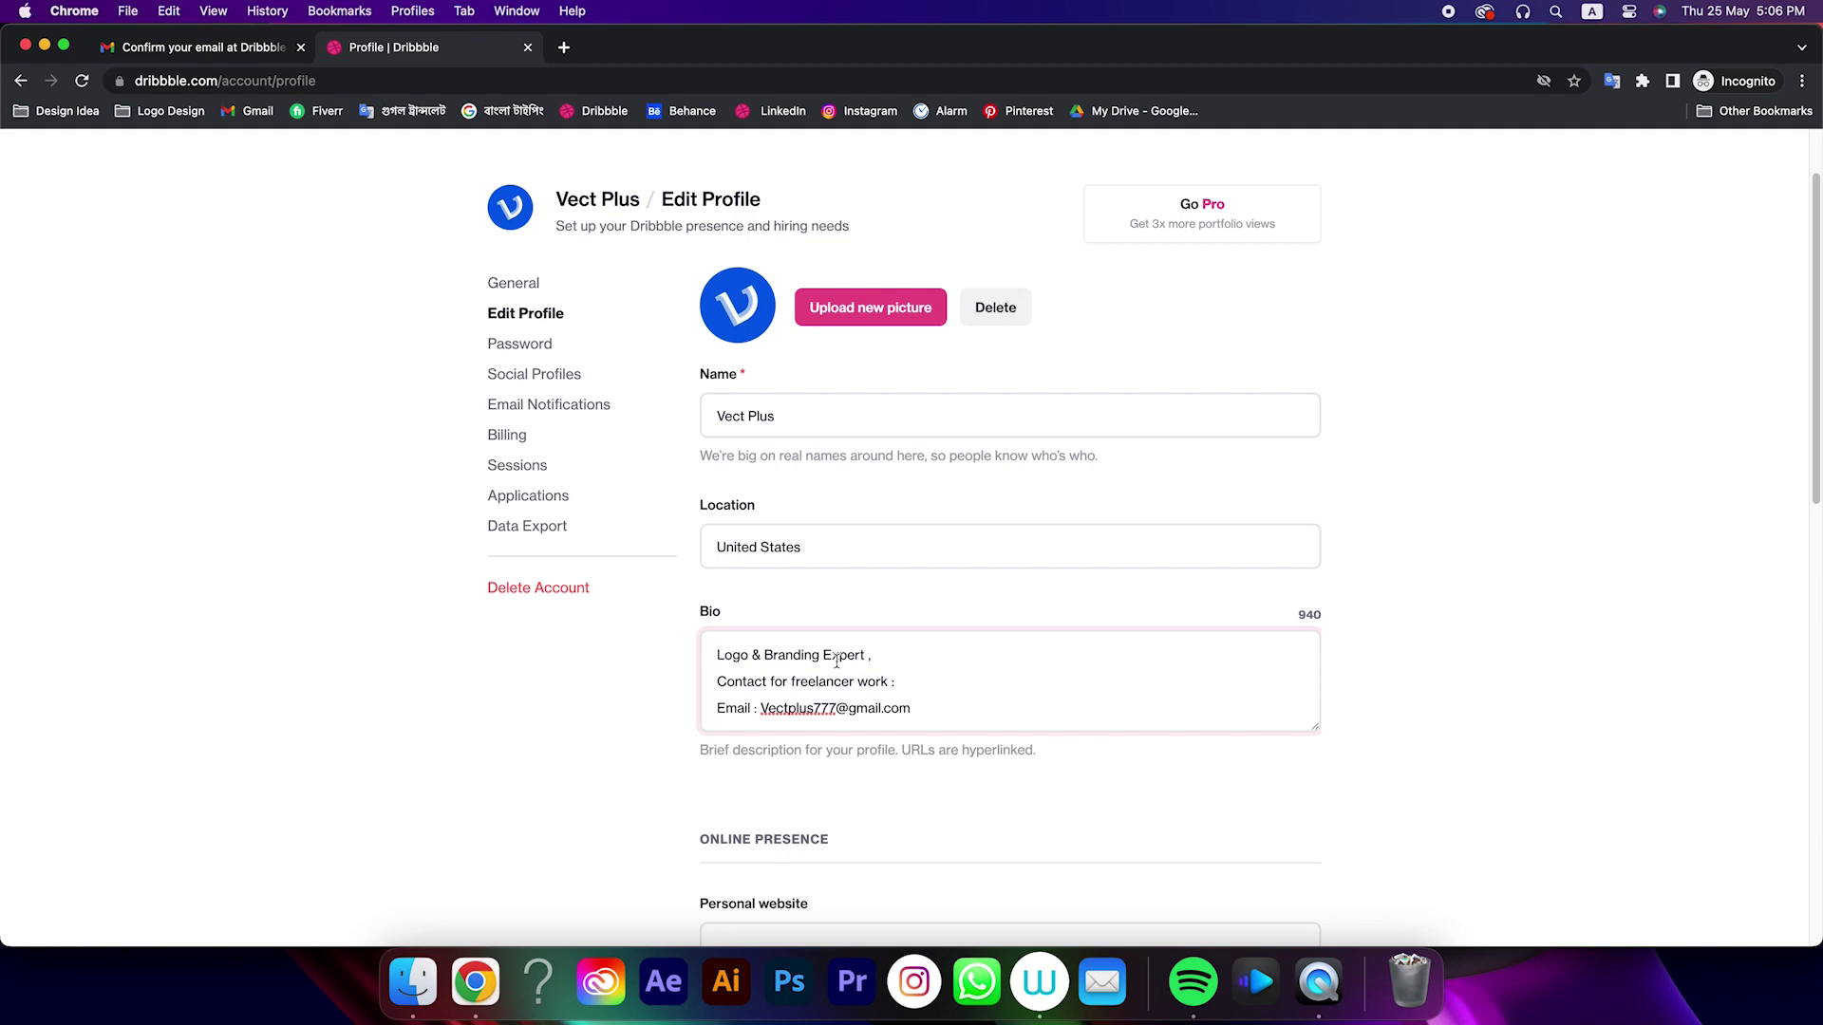
scroll(812, 748, down, 5)
scroll(812, 748, down, 3)
scroll(940, 749, up, 10)
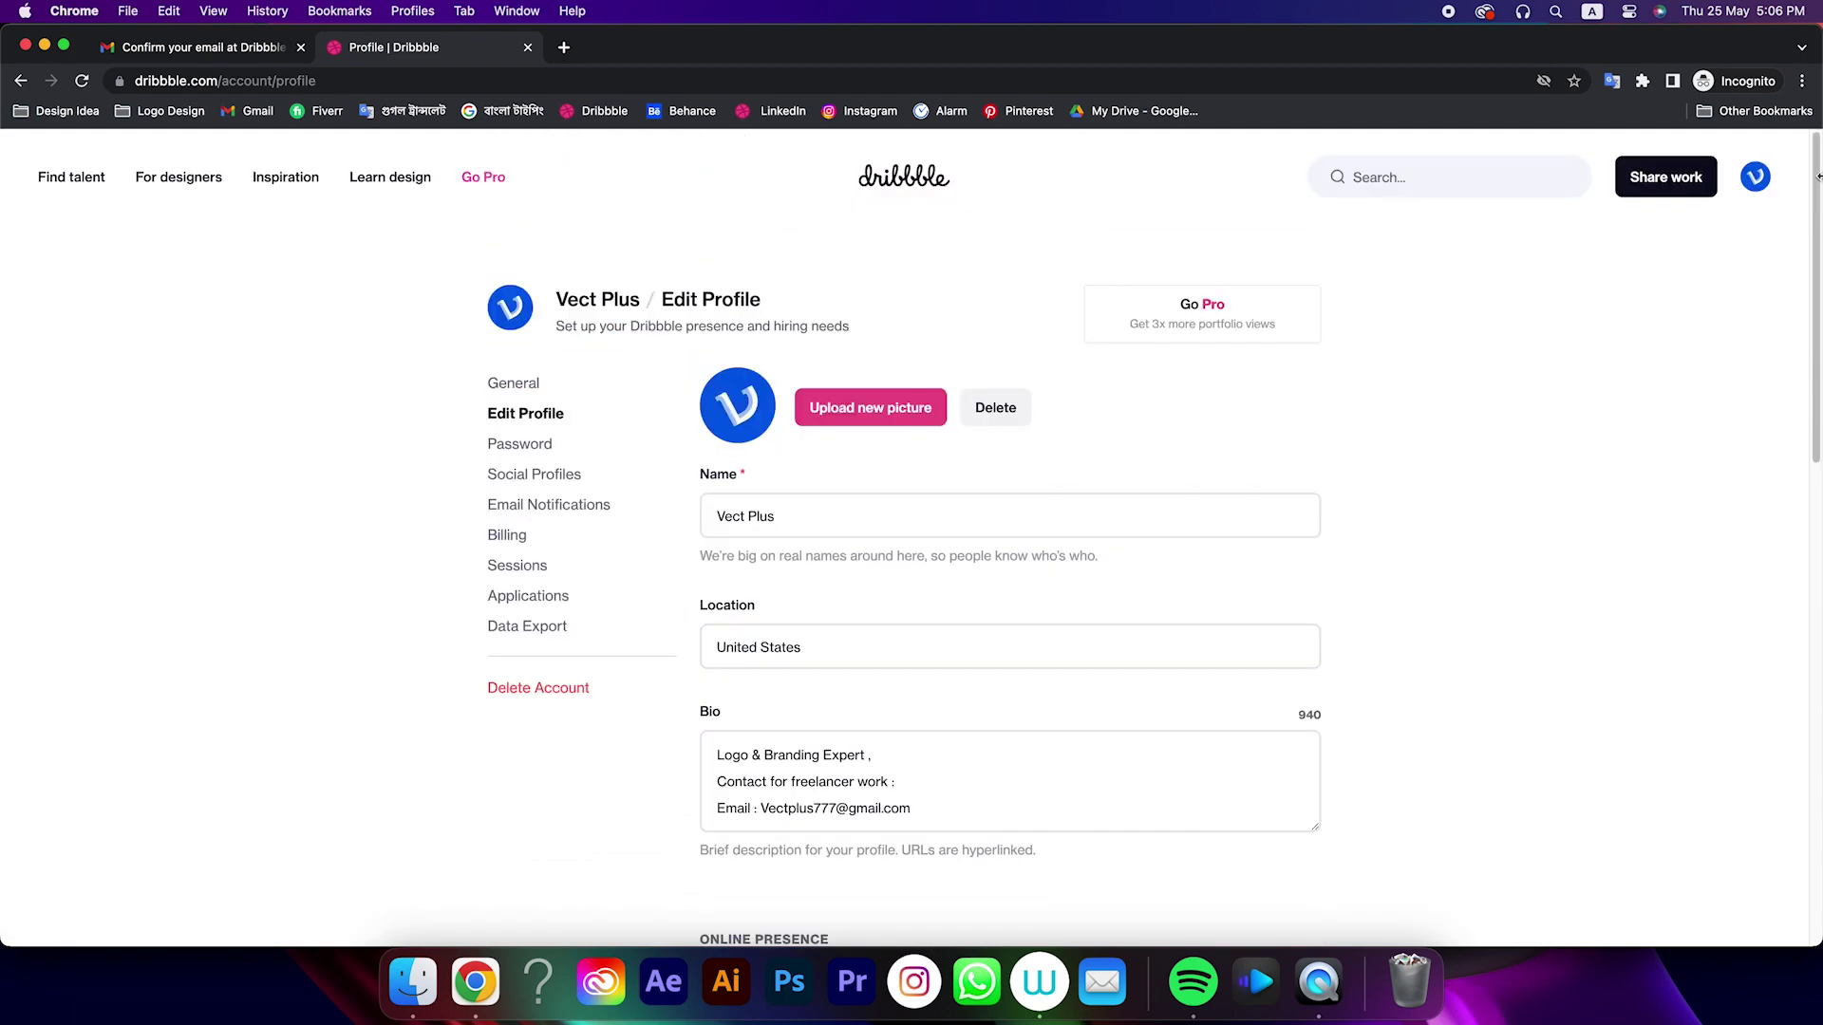
Start a new shot, leaving the profile editor, and upload Logo.webp
click(1683, 186)
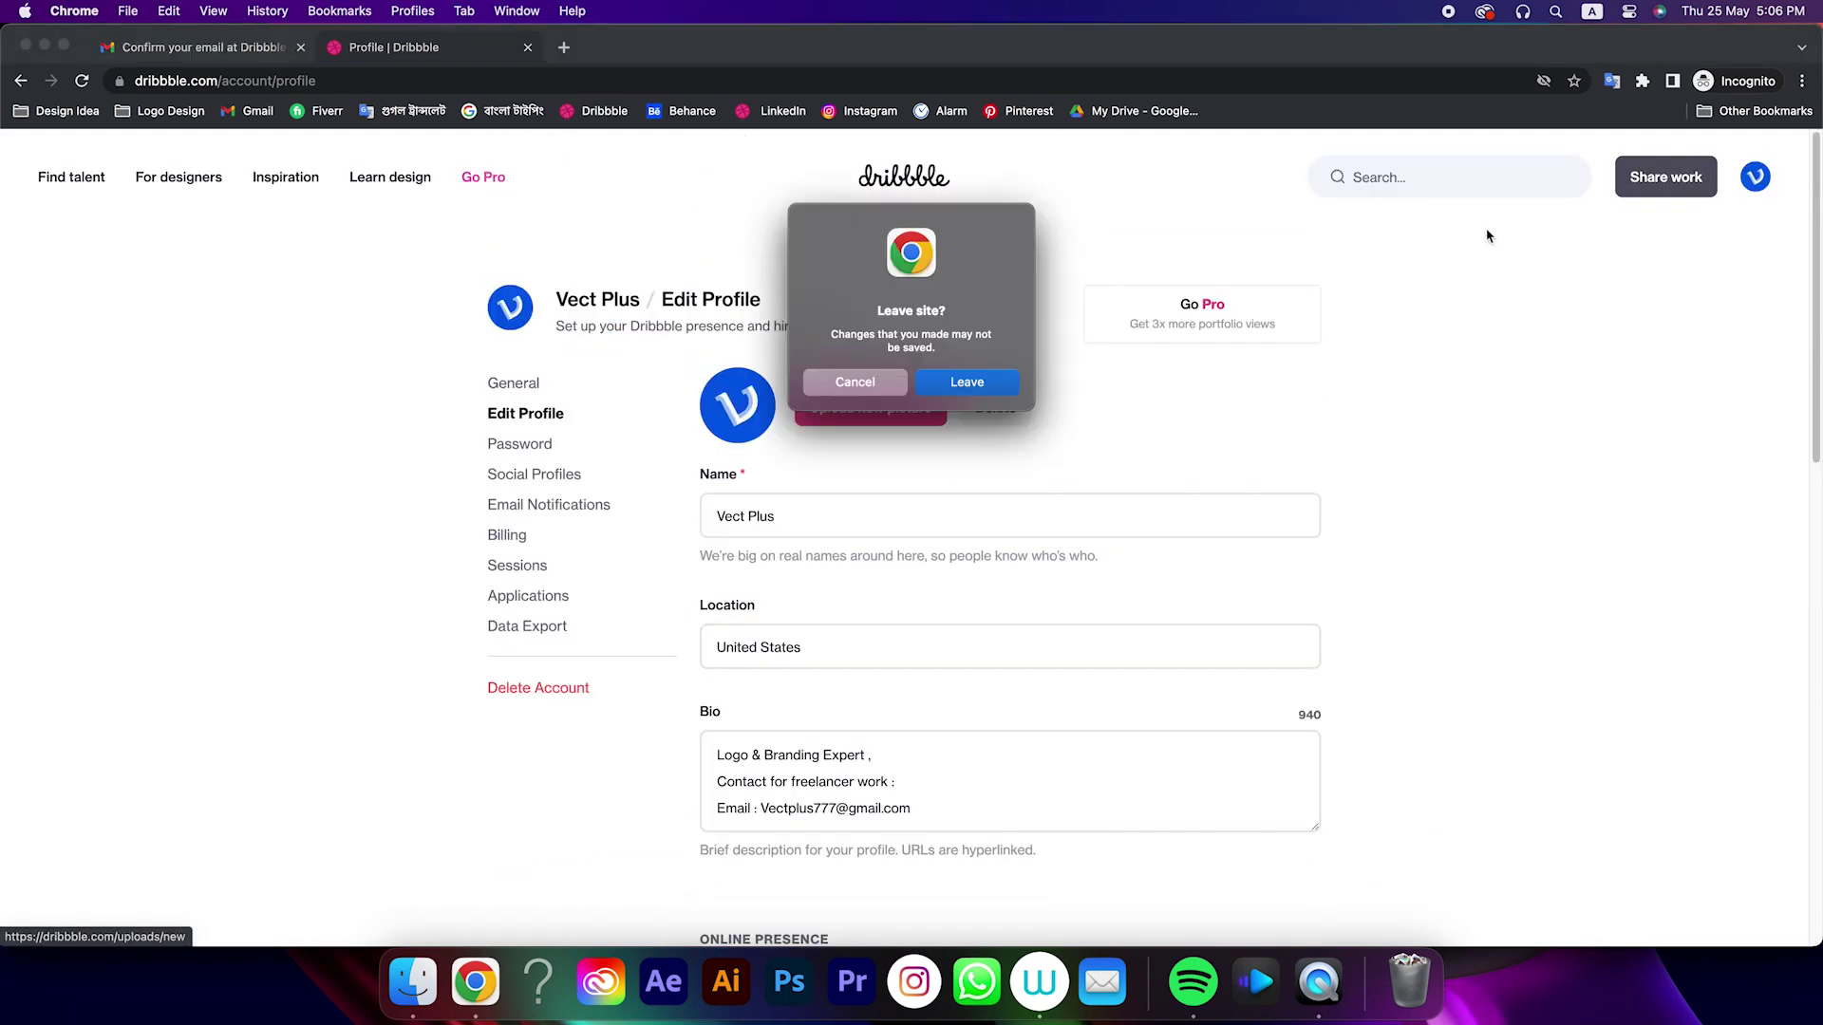
click(966, 377)
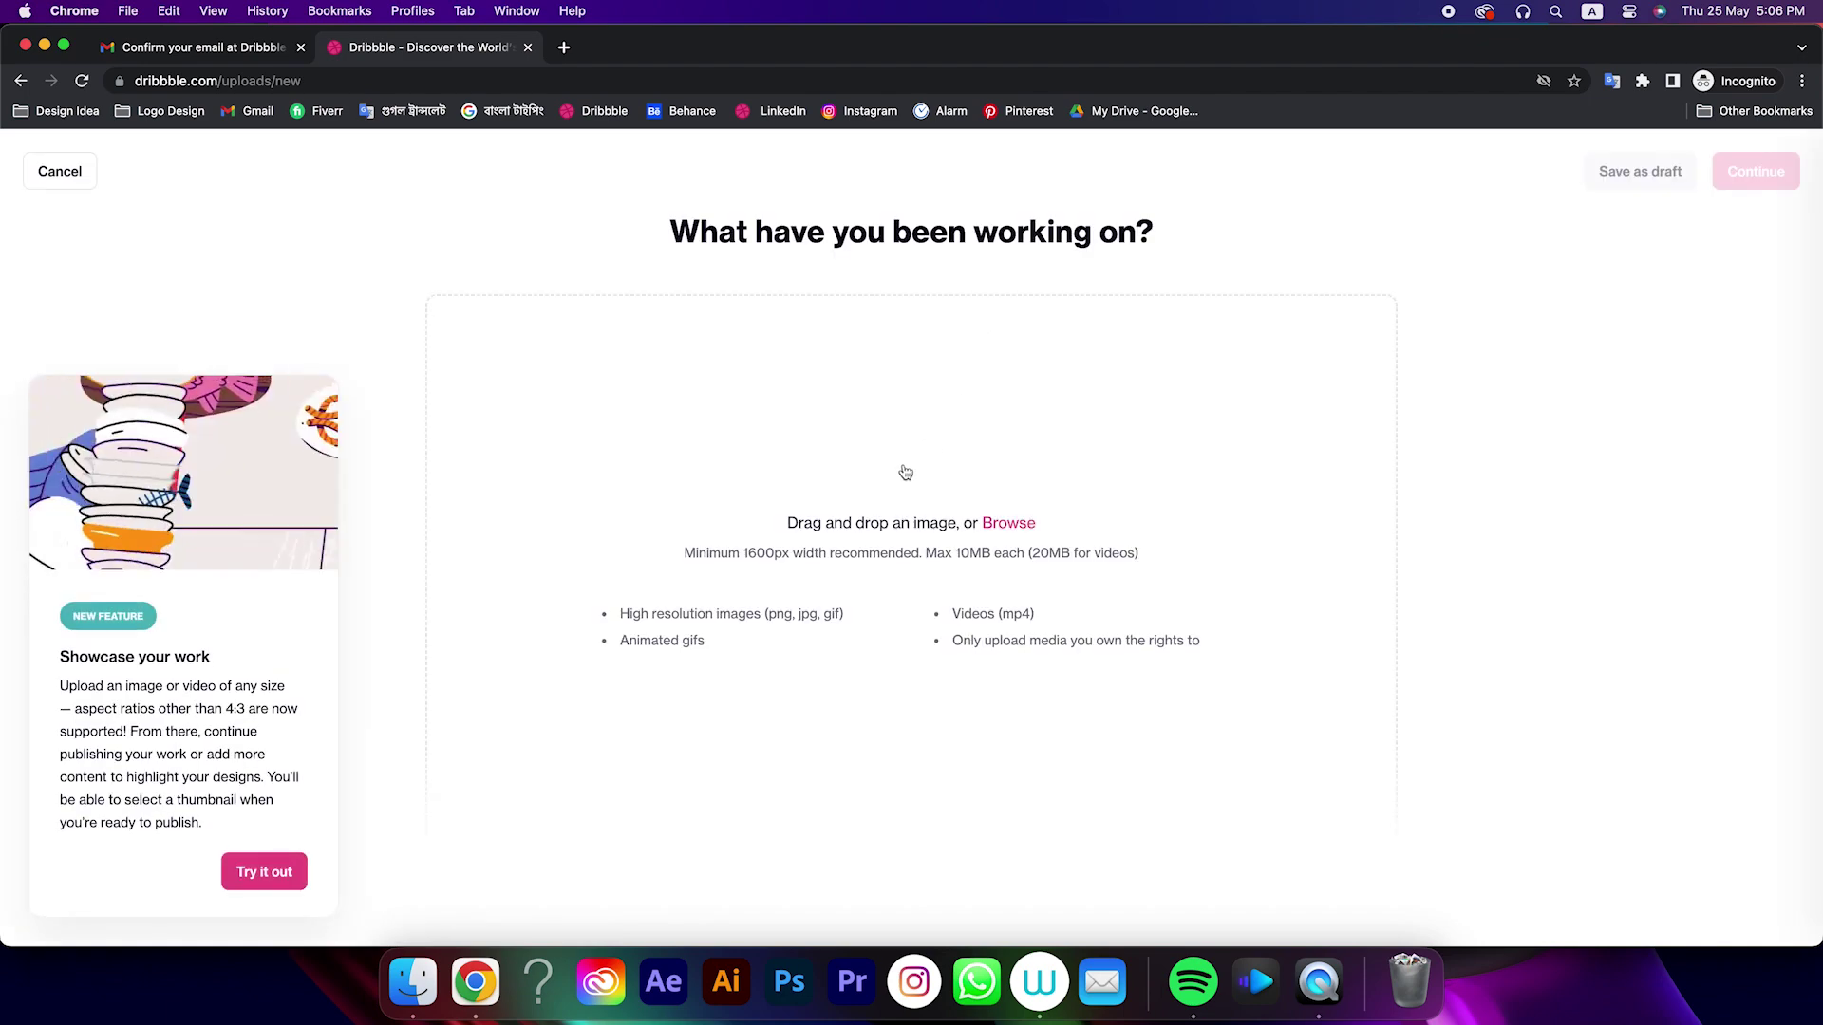
click(260, 869)
click(857, 506)
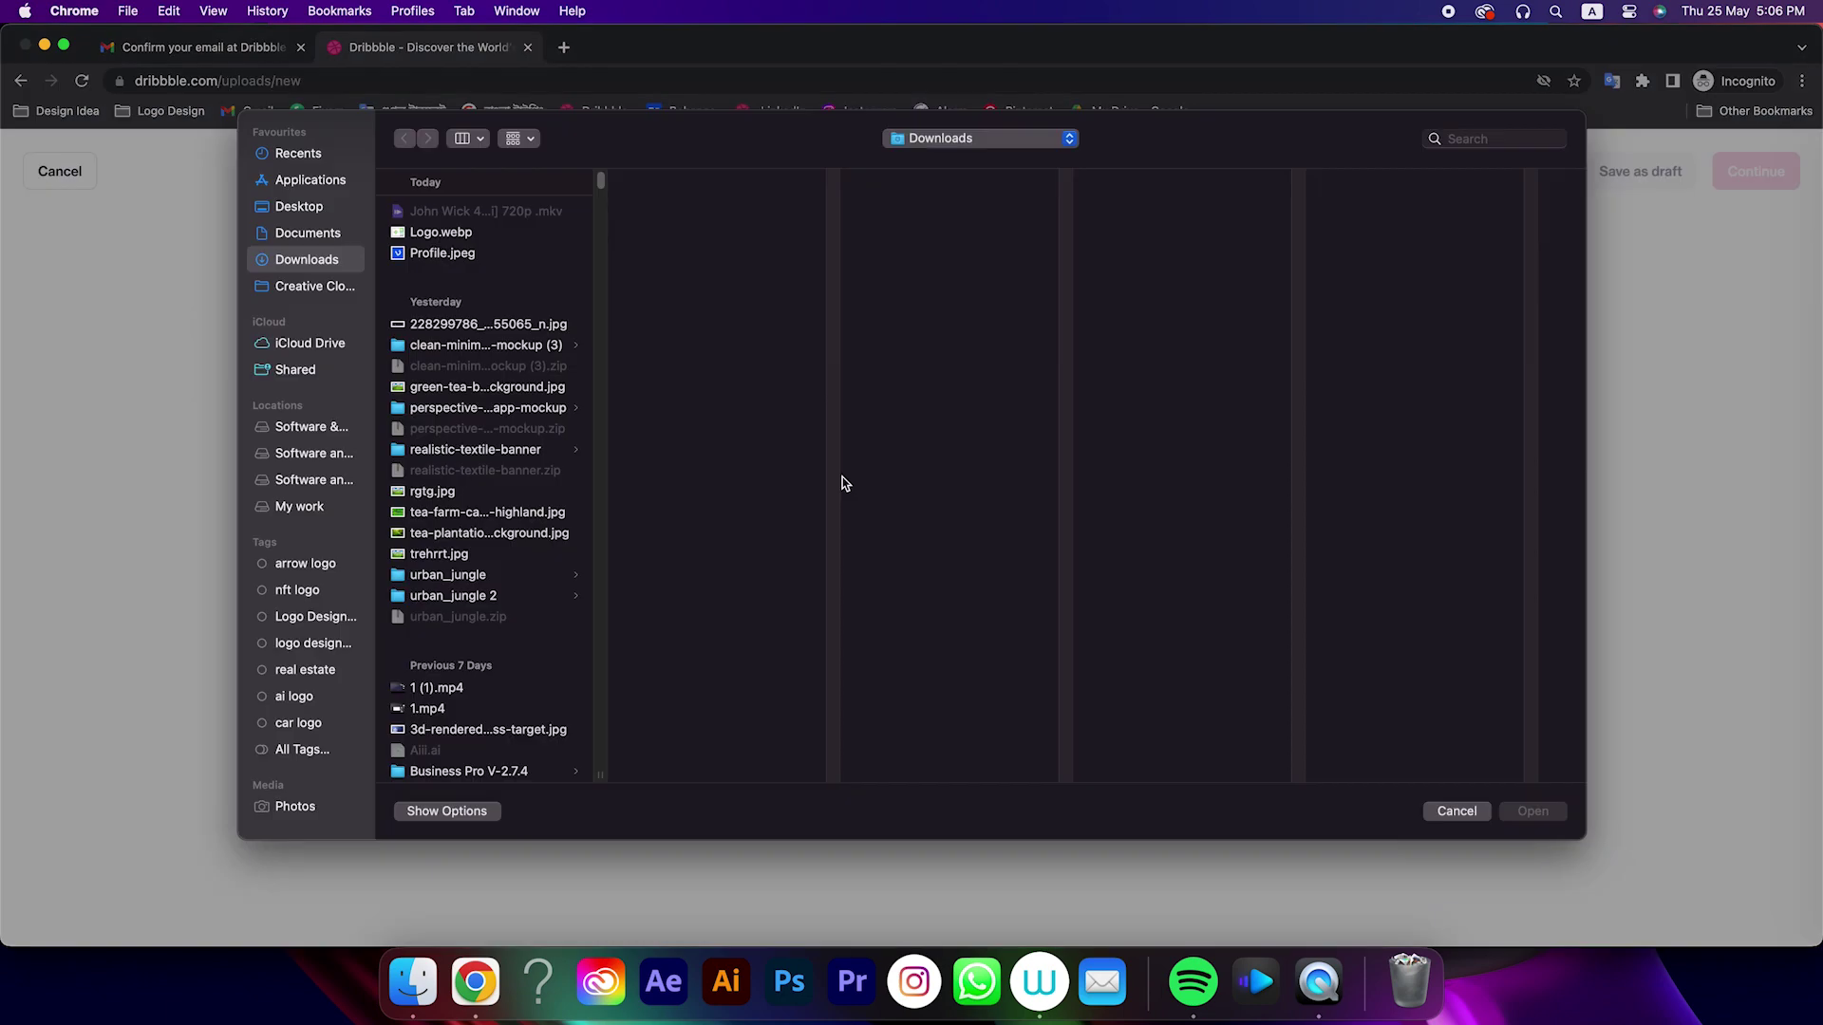
click(441, 243)
click(1509, 821)
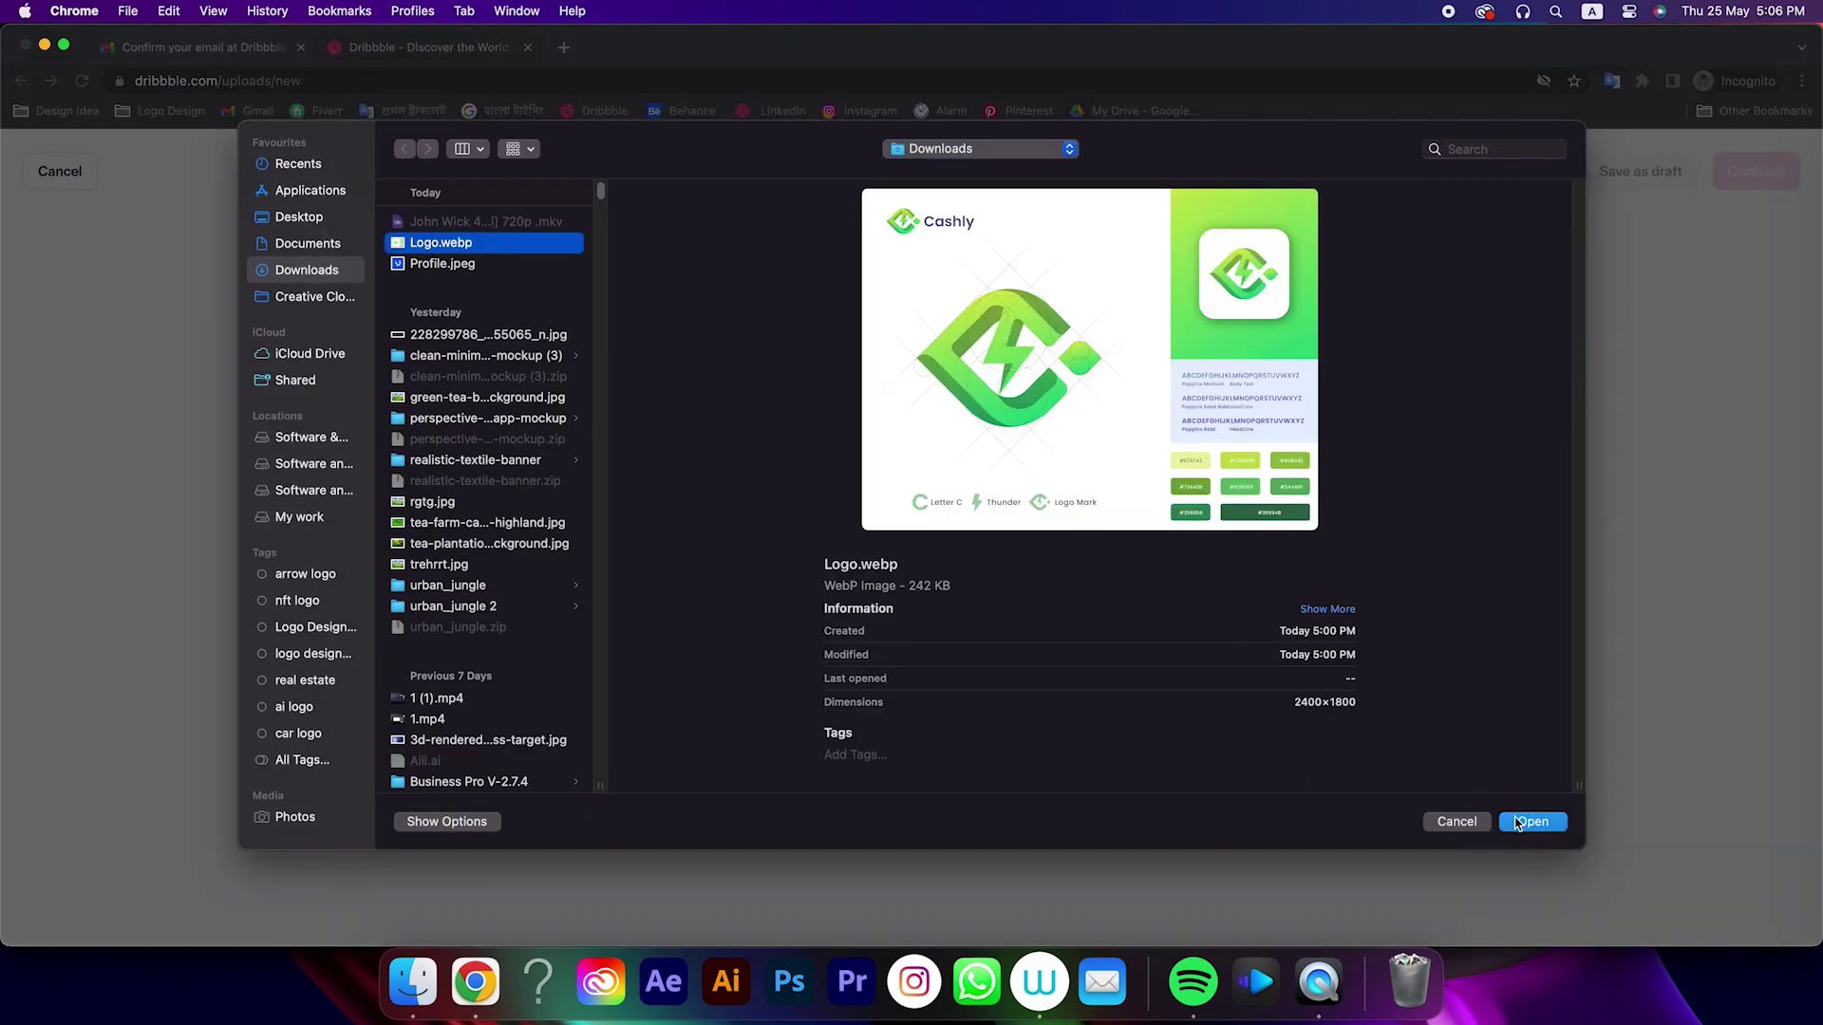
Title the shot 'Cashly - Logo Design', add a freelance-contact description with e-mail, and continue
click(588, 263)
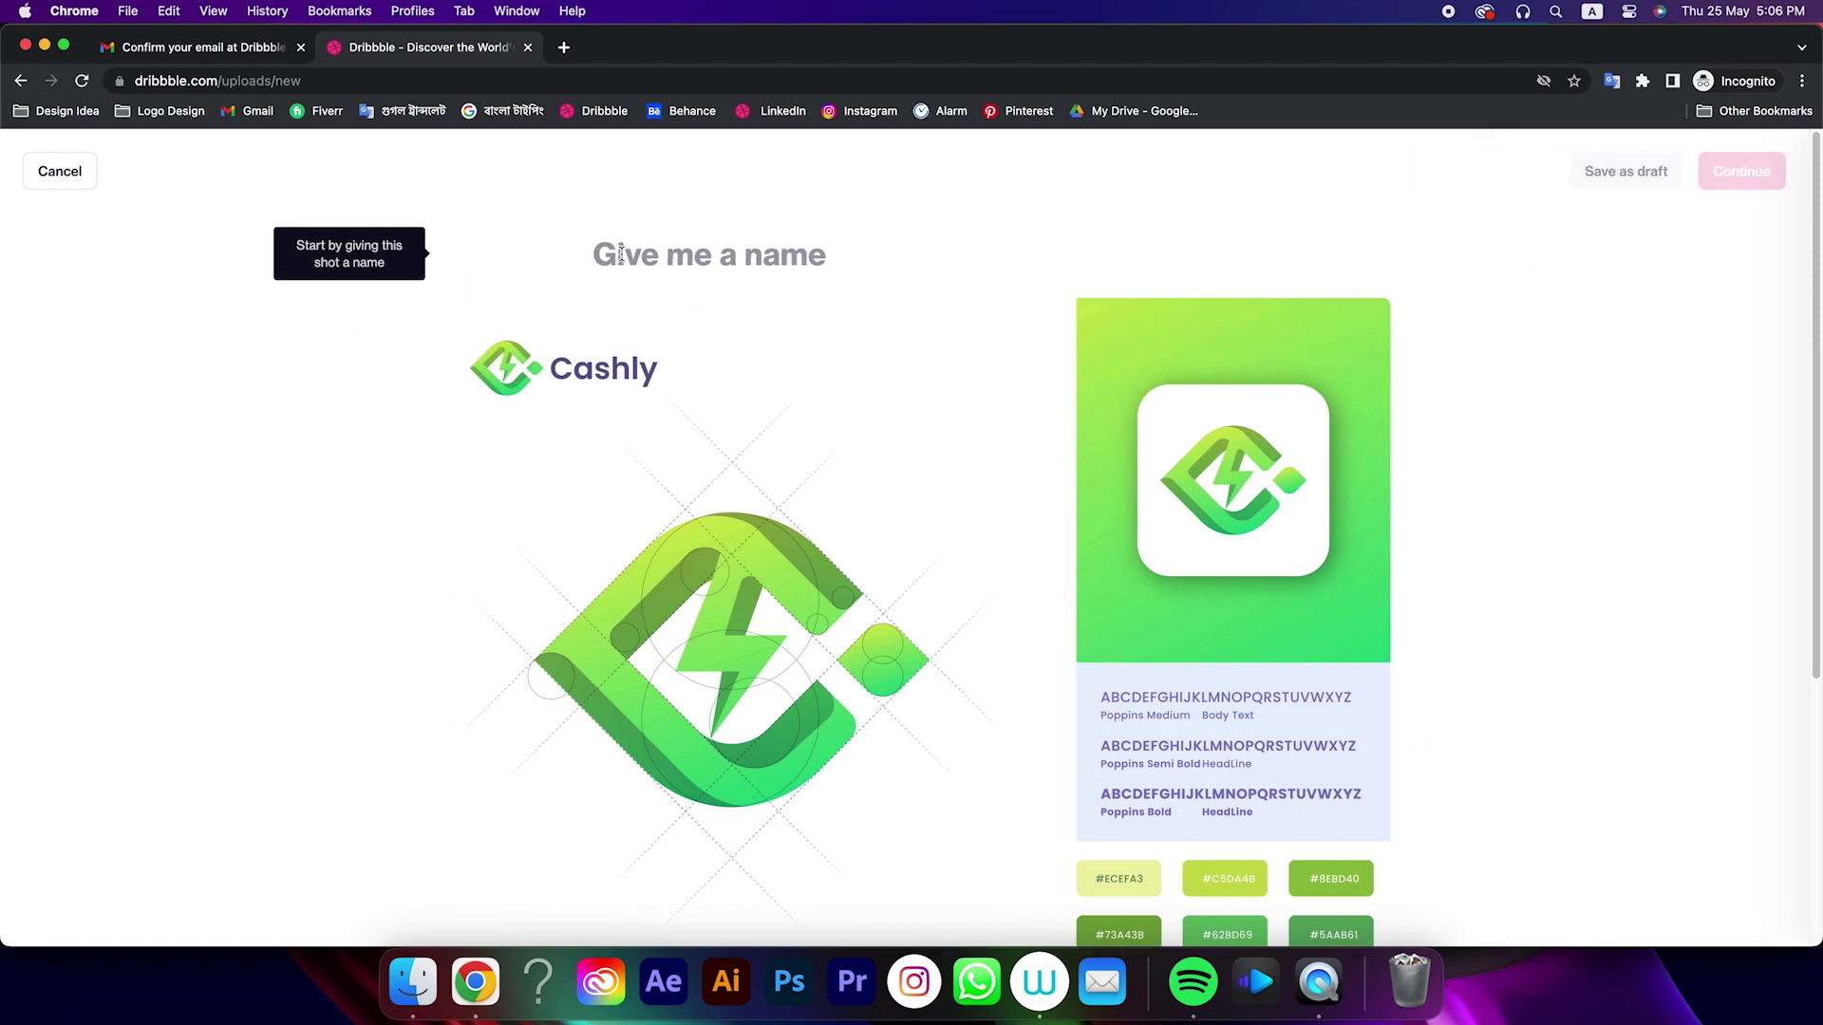
text(Cash)
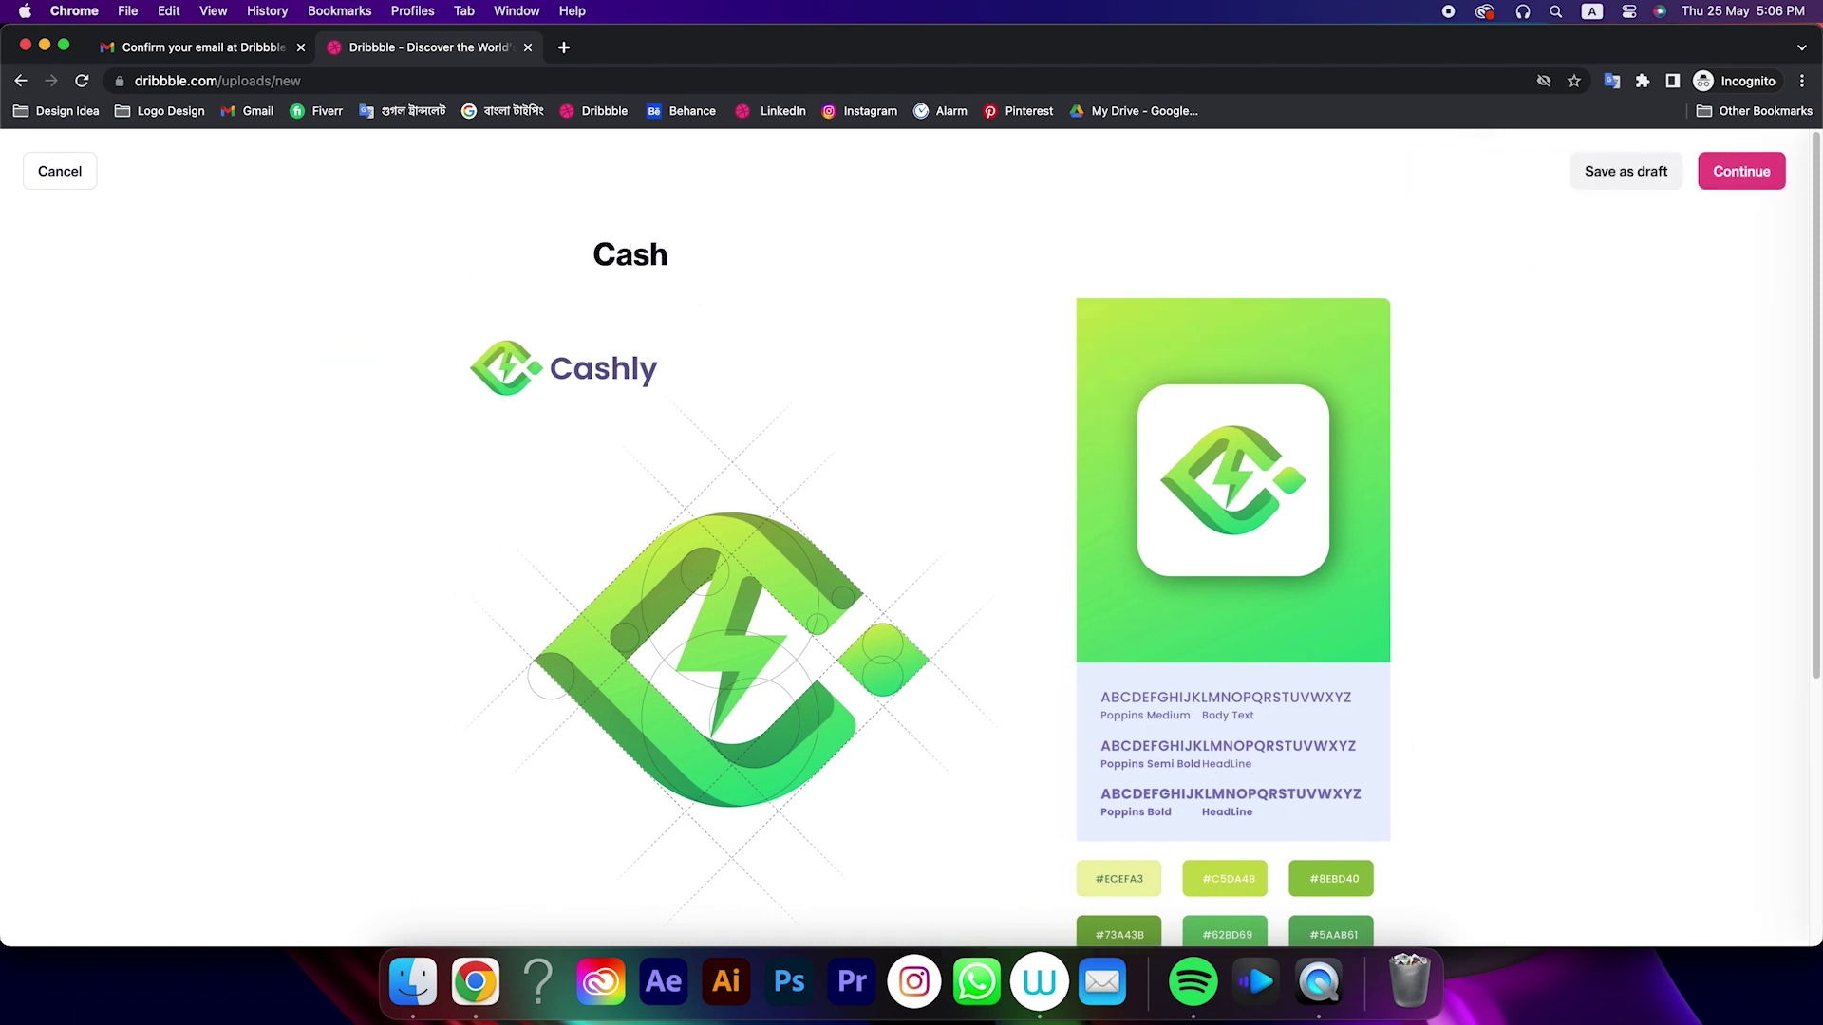
text(ly - Logo Design)
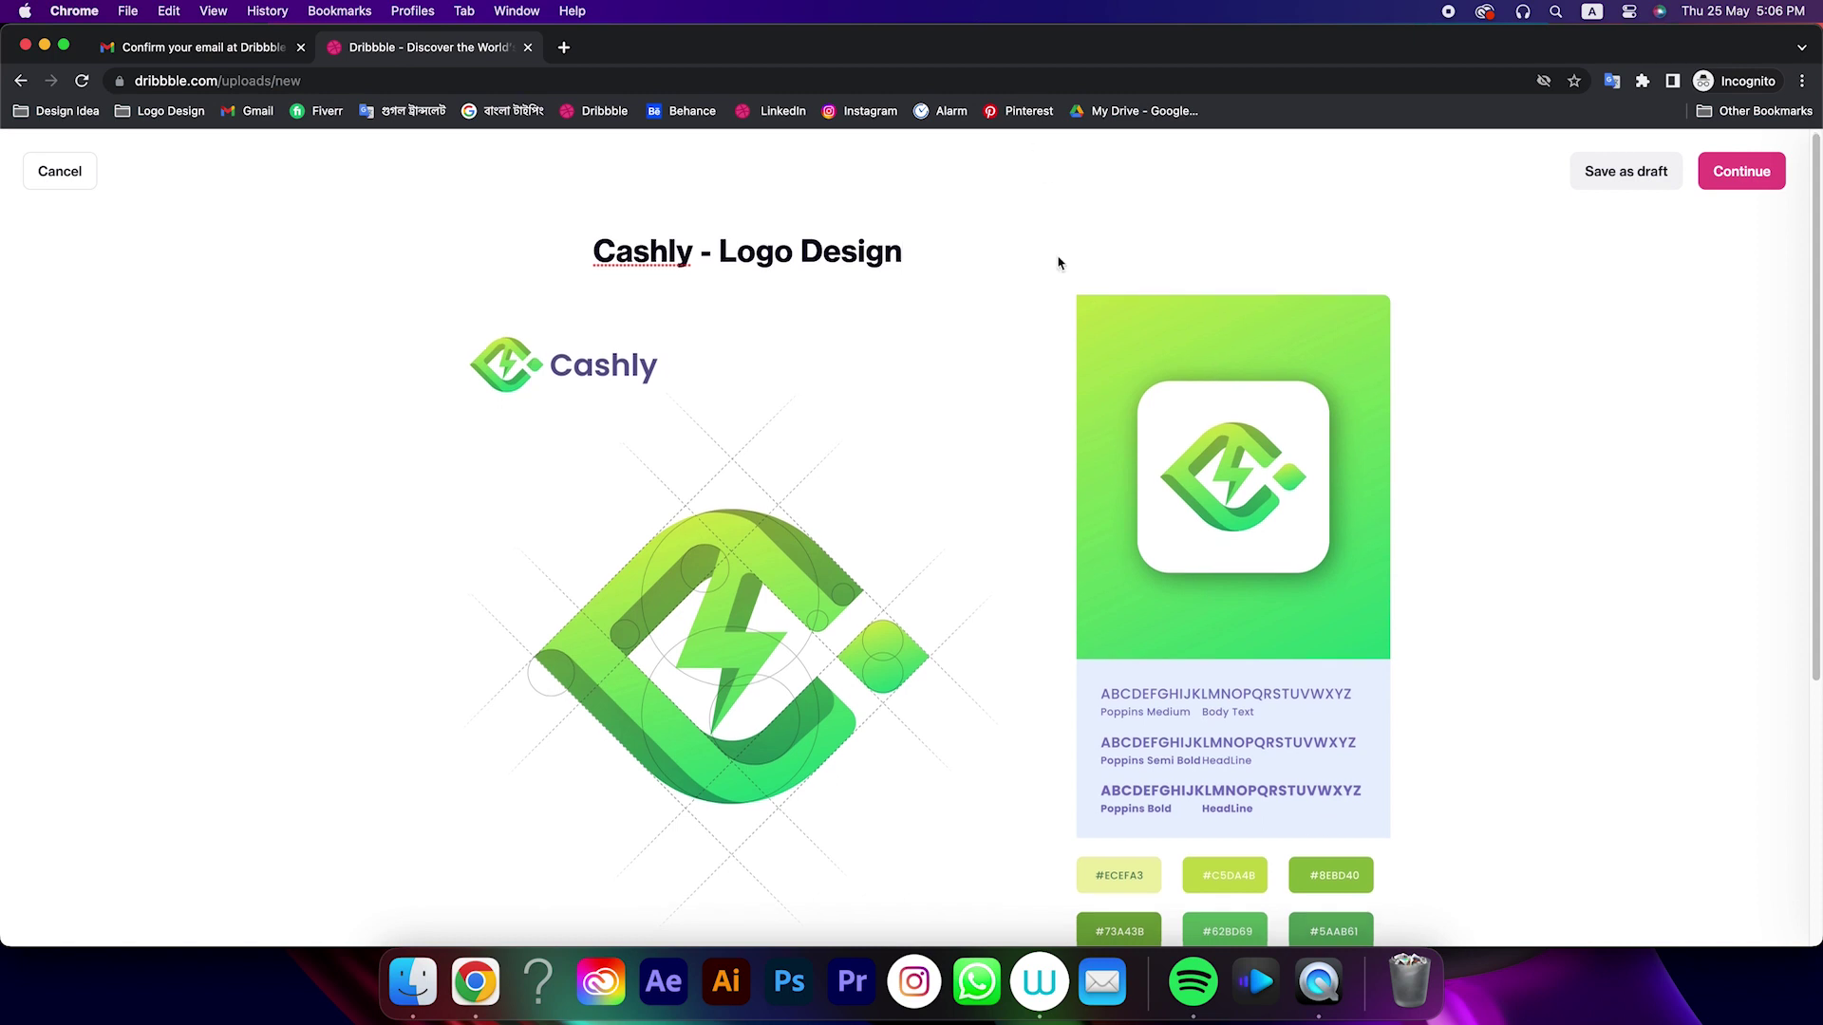
scroll(706, 739, down, 5)
click(707, 739)
text(C)
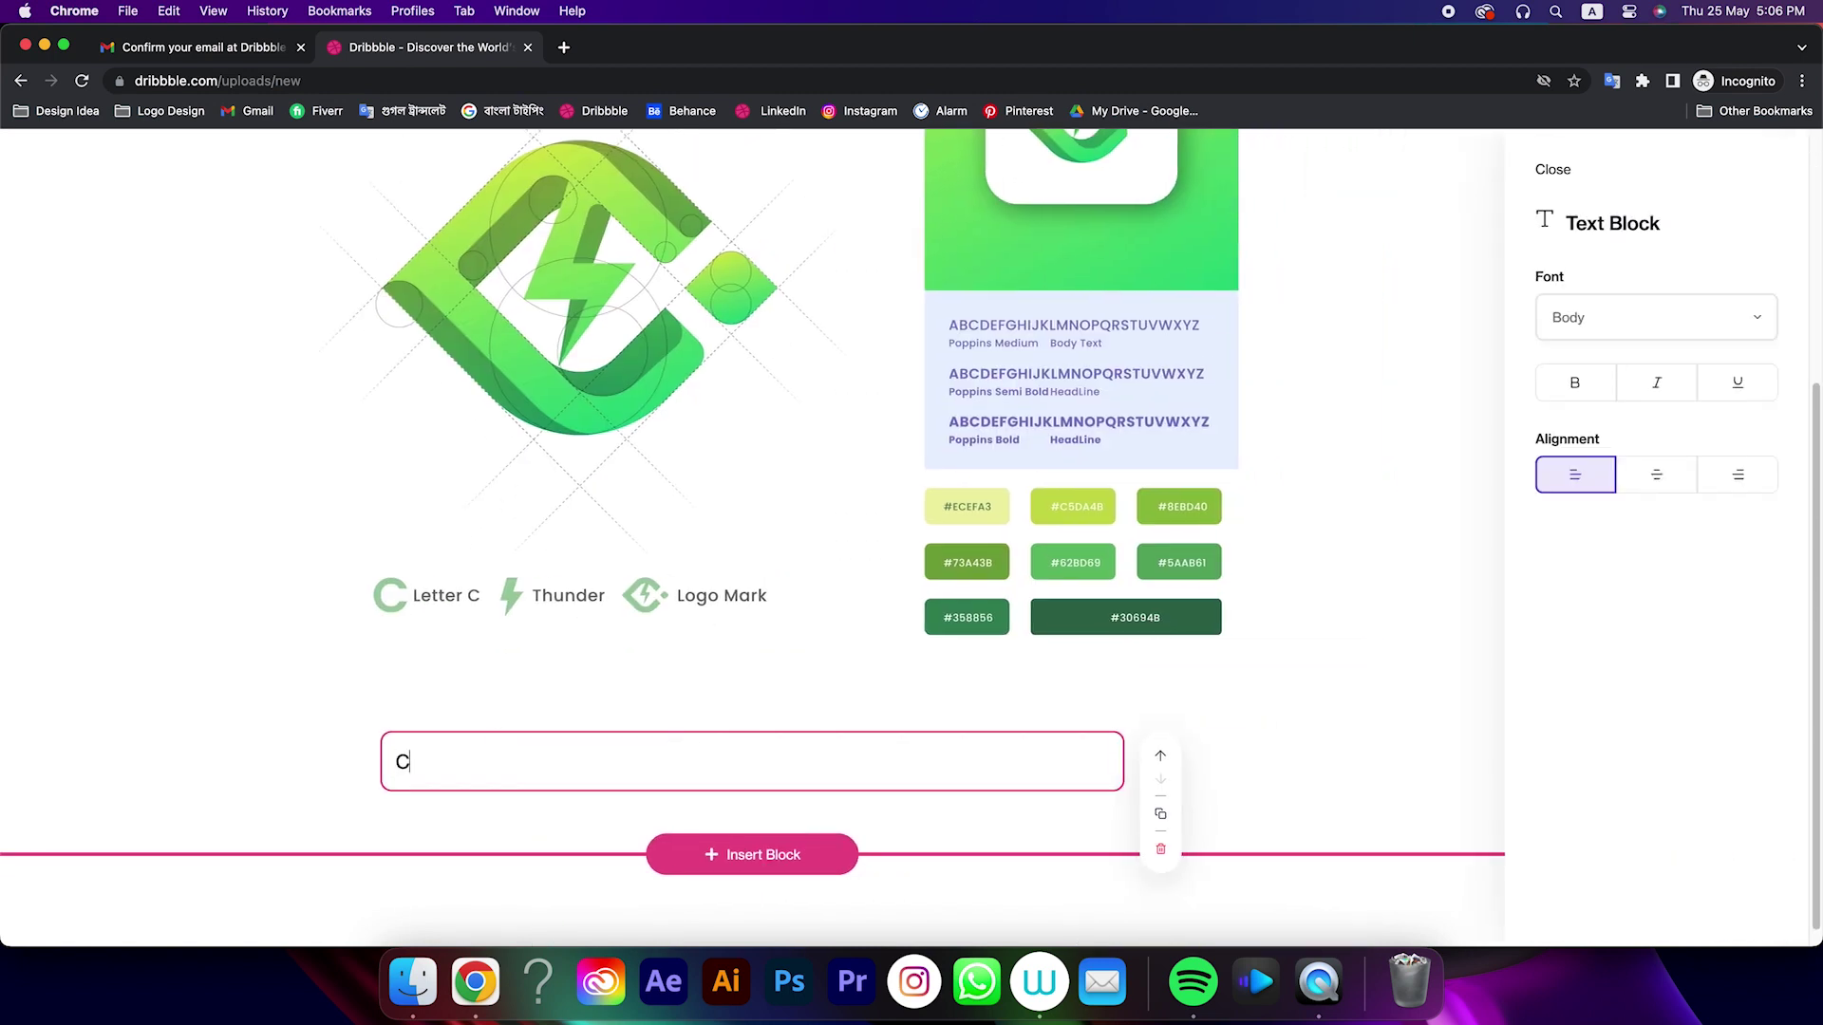
text(ashly - Logo Design)
key(Return)
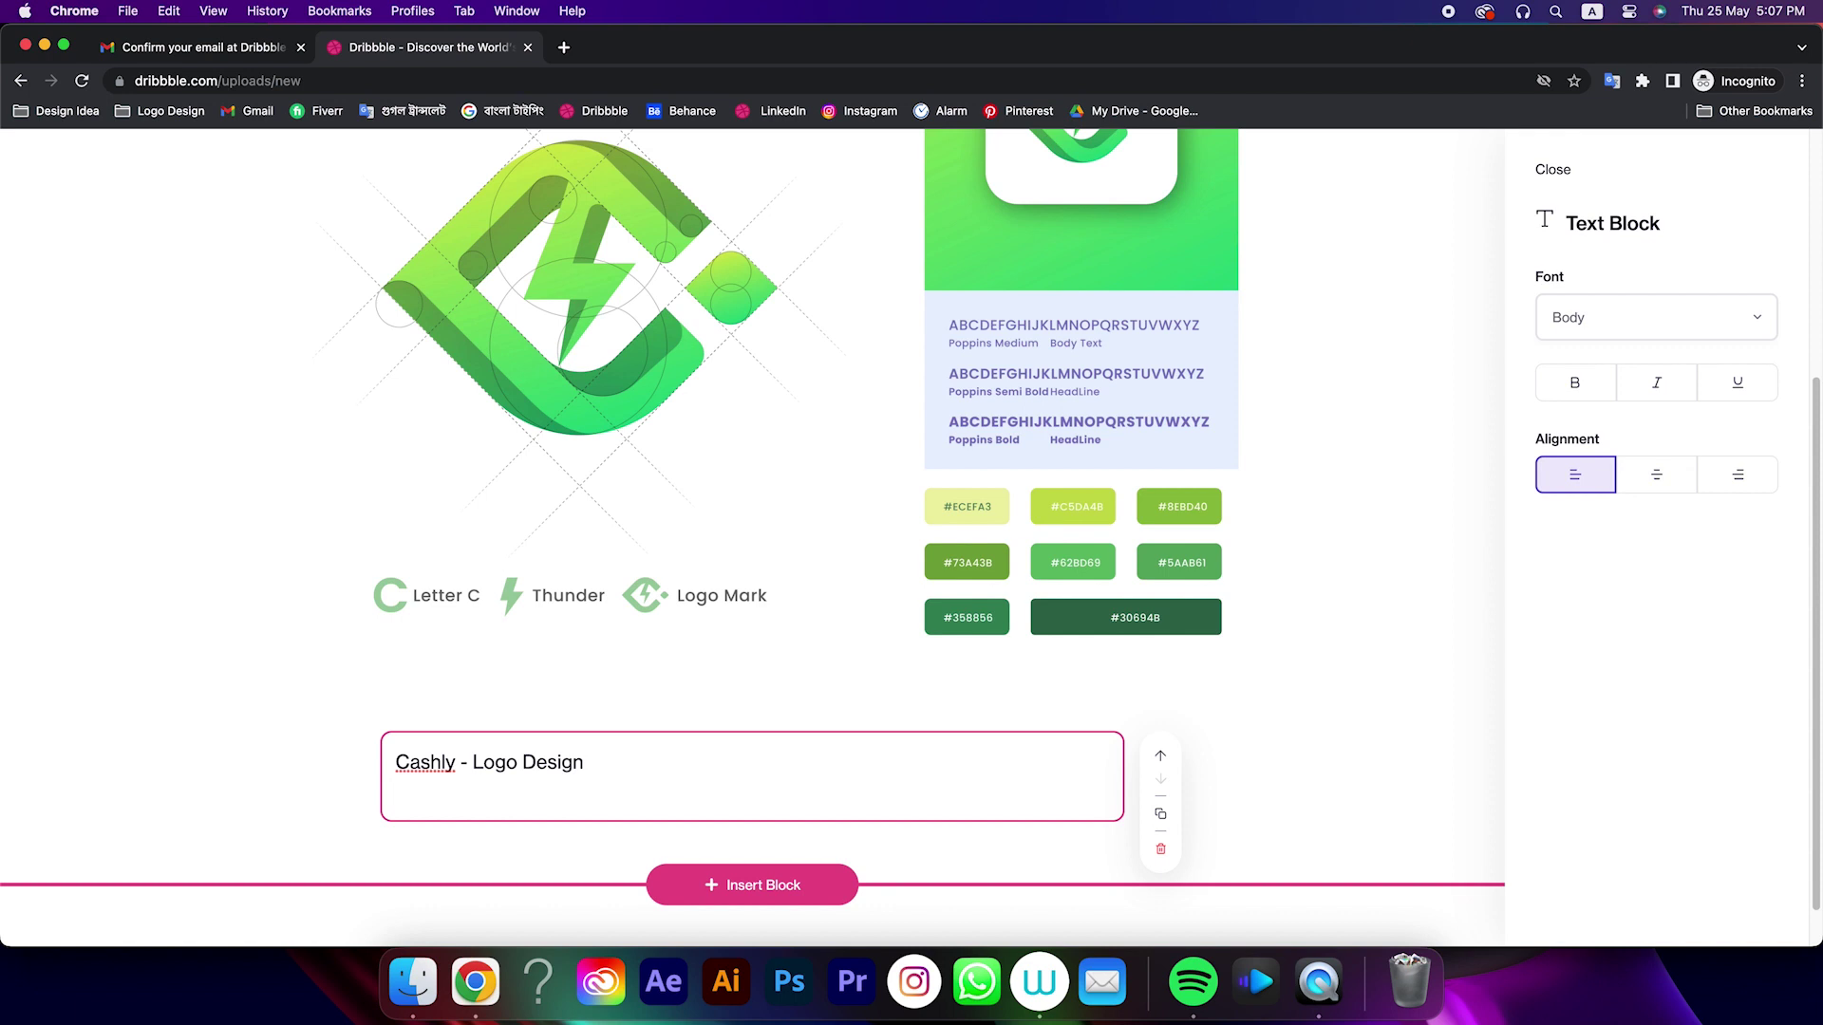
text(Contact for freelance work :)
key(Return)
text(Emai)
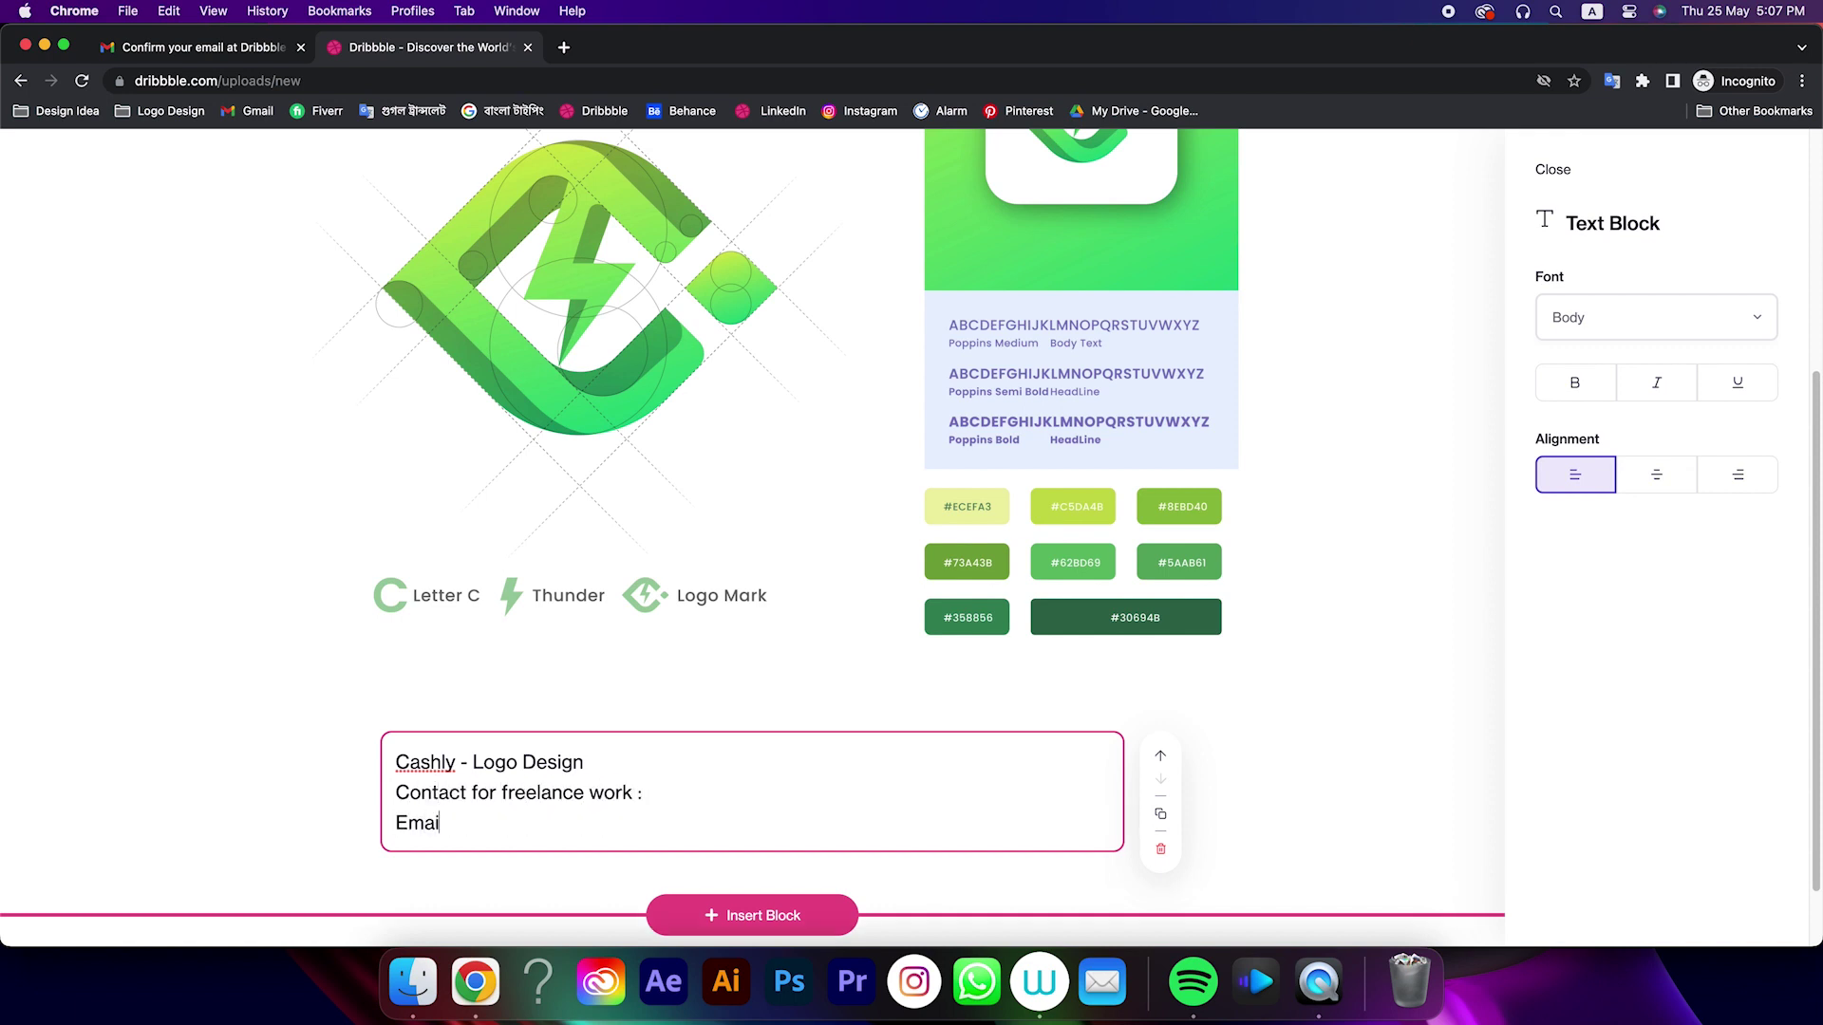
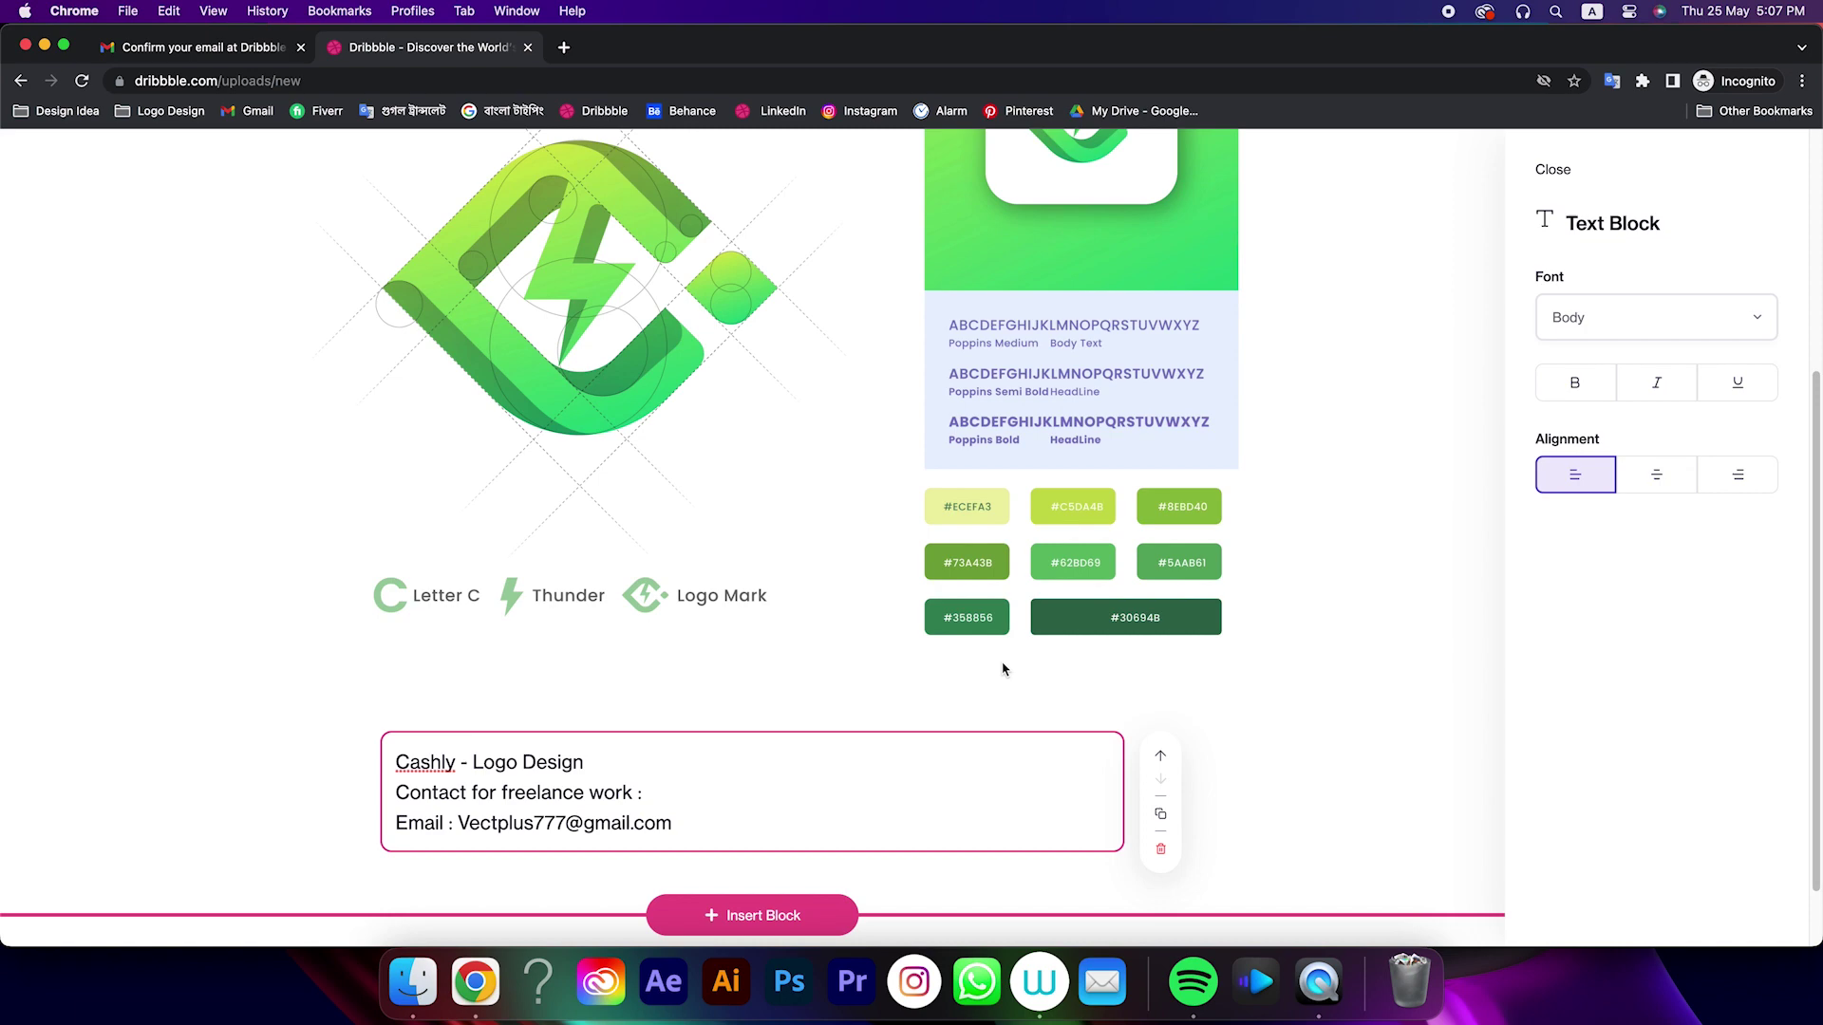
scroll(1002, 669, up, 4)
click(1434, 185)
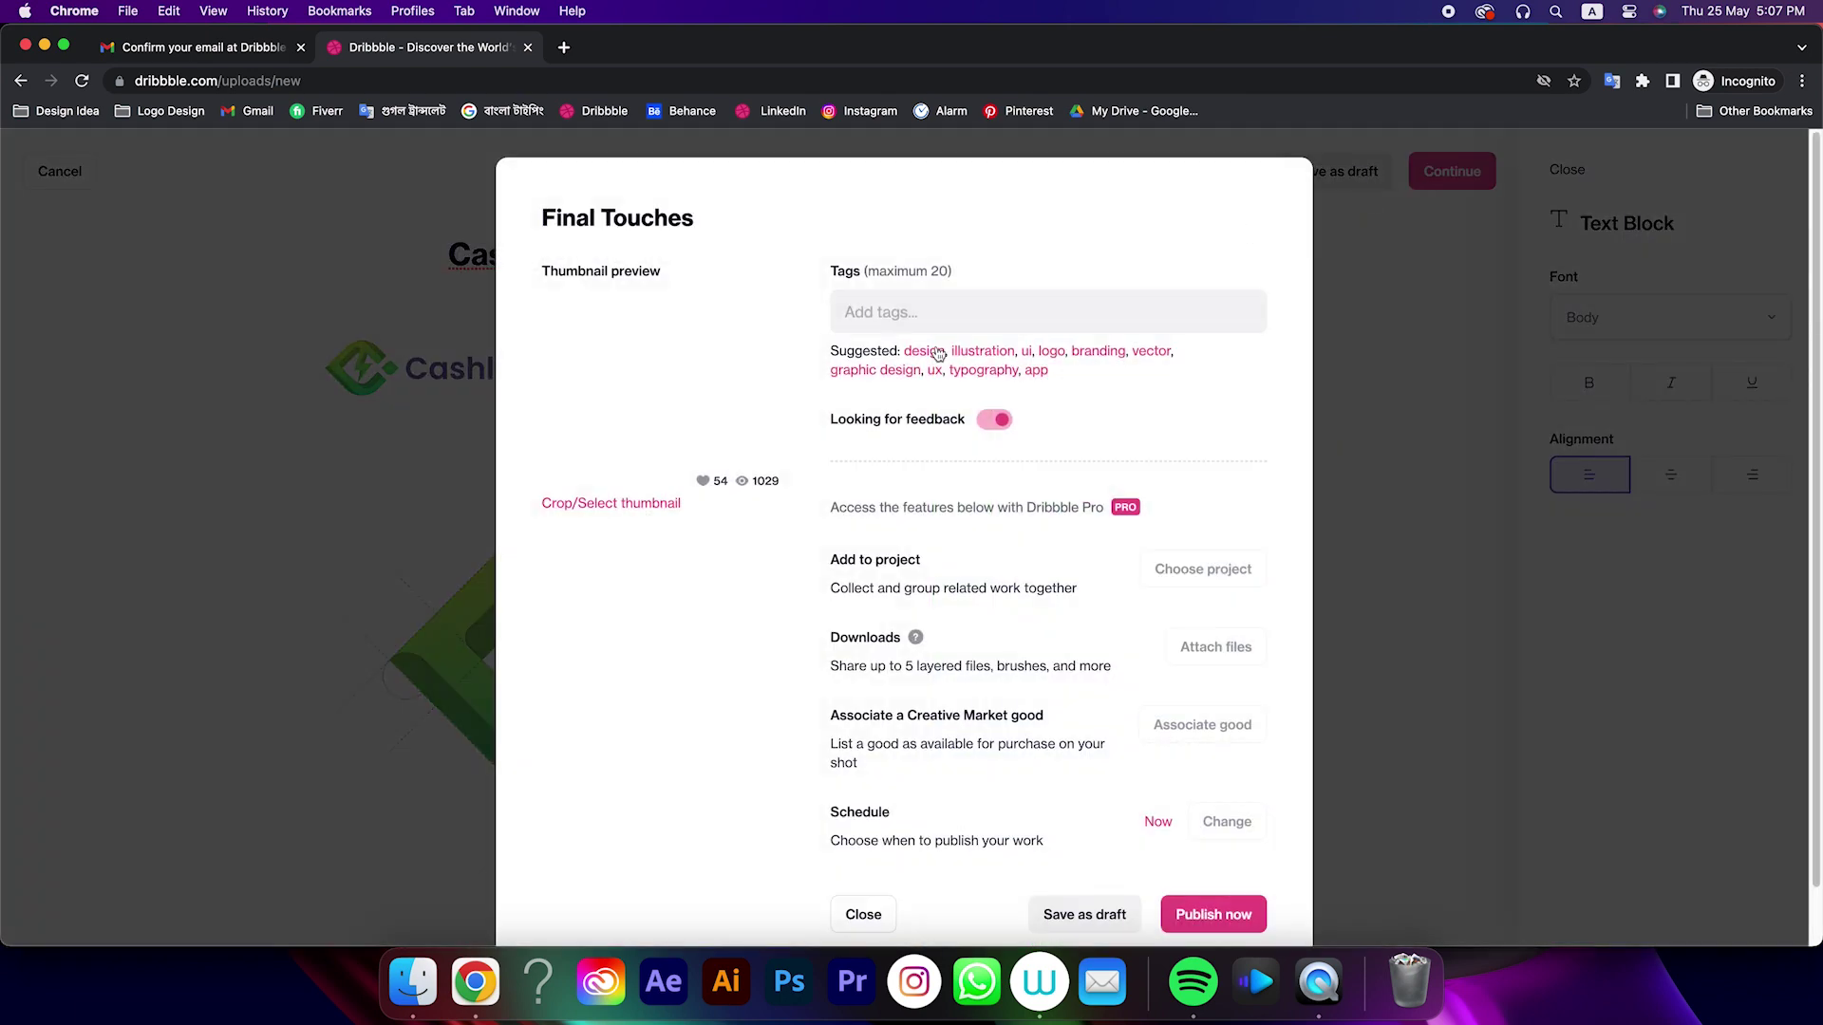
Add tags logo, logo design, modern logo, minimalist logo and branding
click(909, 313)
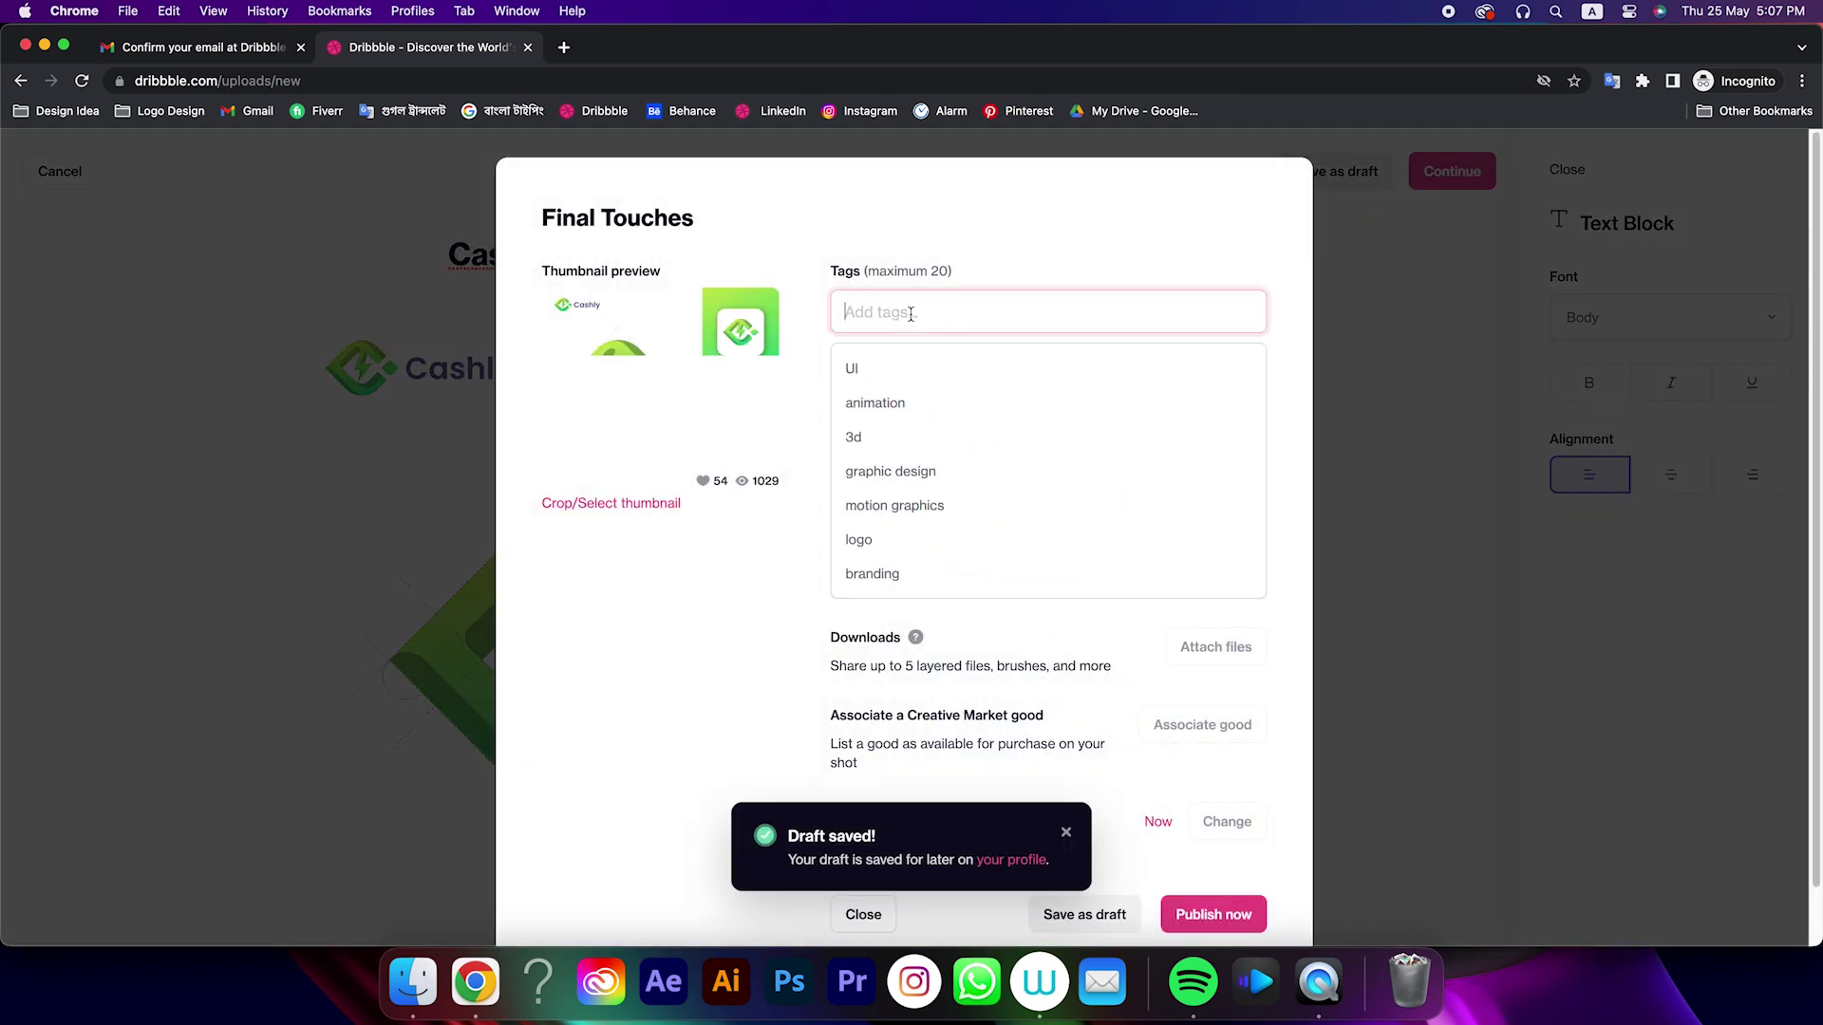
text(logo)
key(Return)
text(logo design)
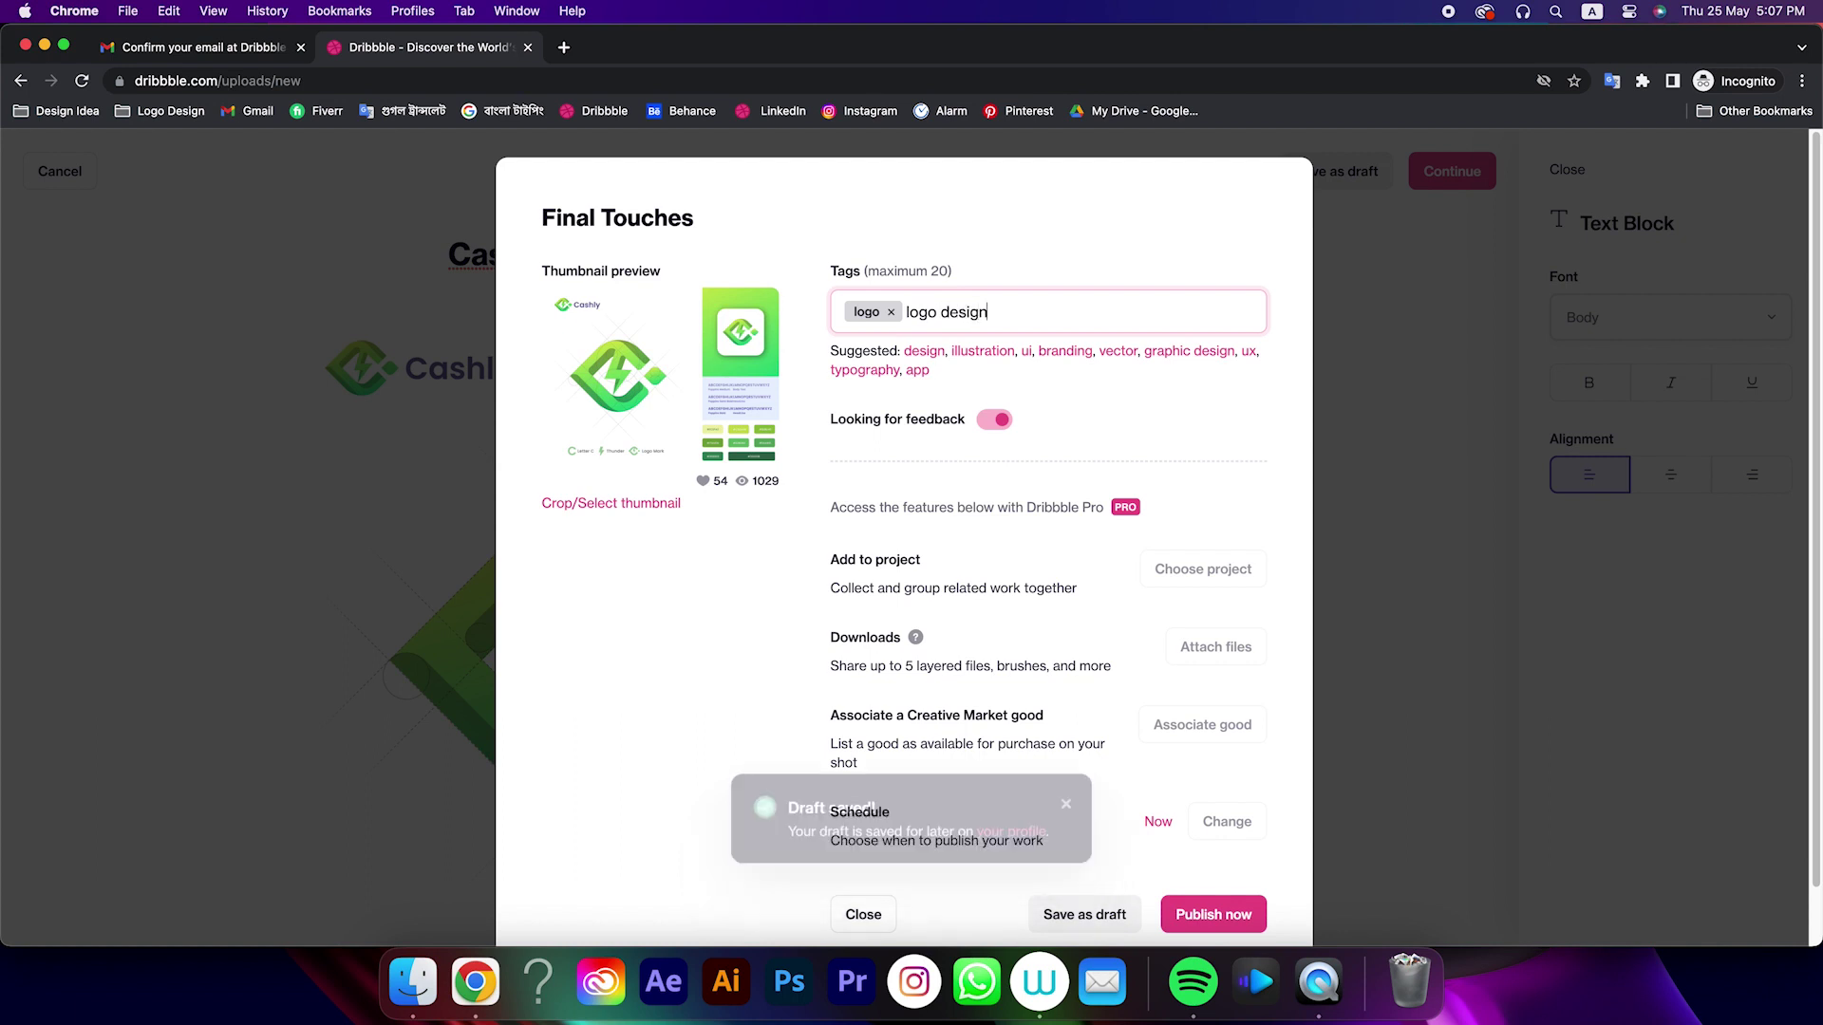
key(Return)
text(modern loog)
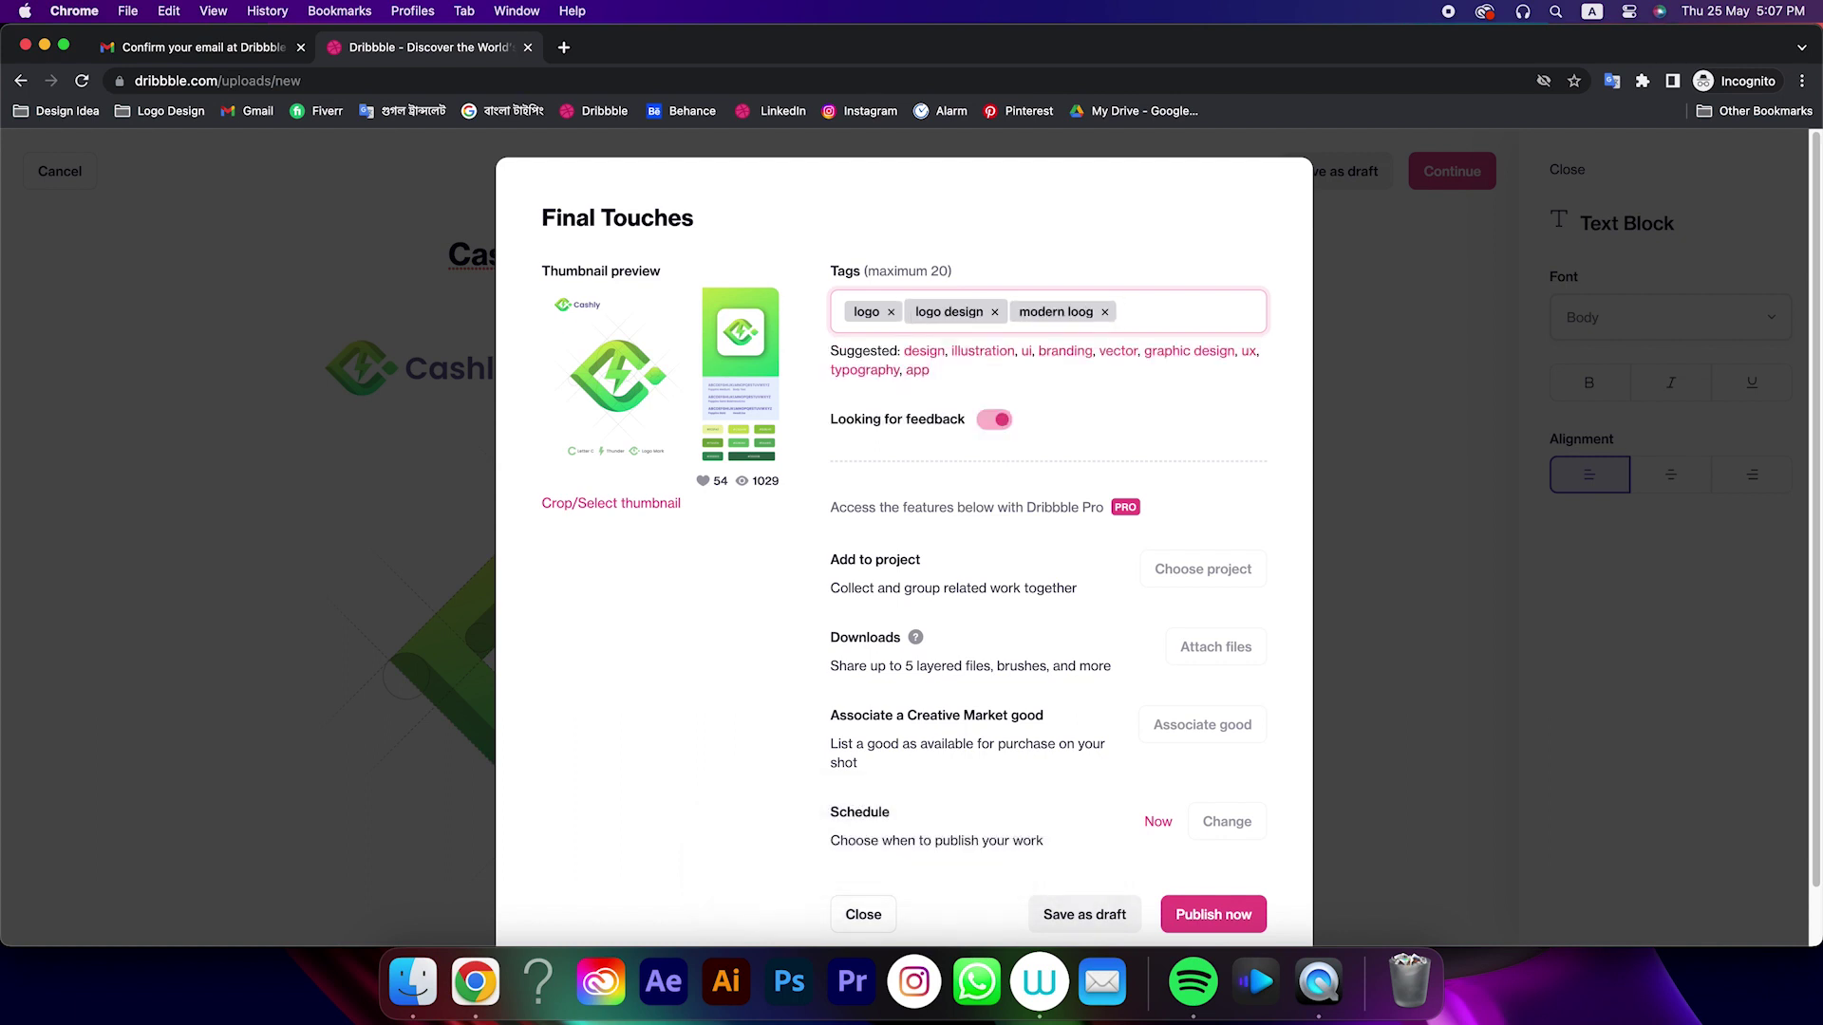
key(BackSpace)
text(modern logo)
key(Return)
text(minimalist logo)
key(Return)
text(v)
key(BackSpace)
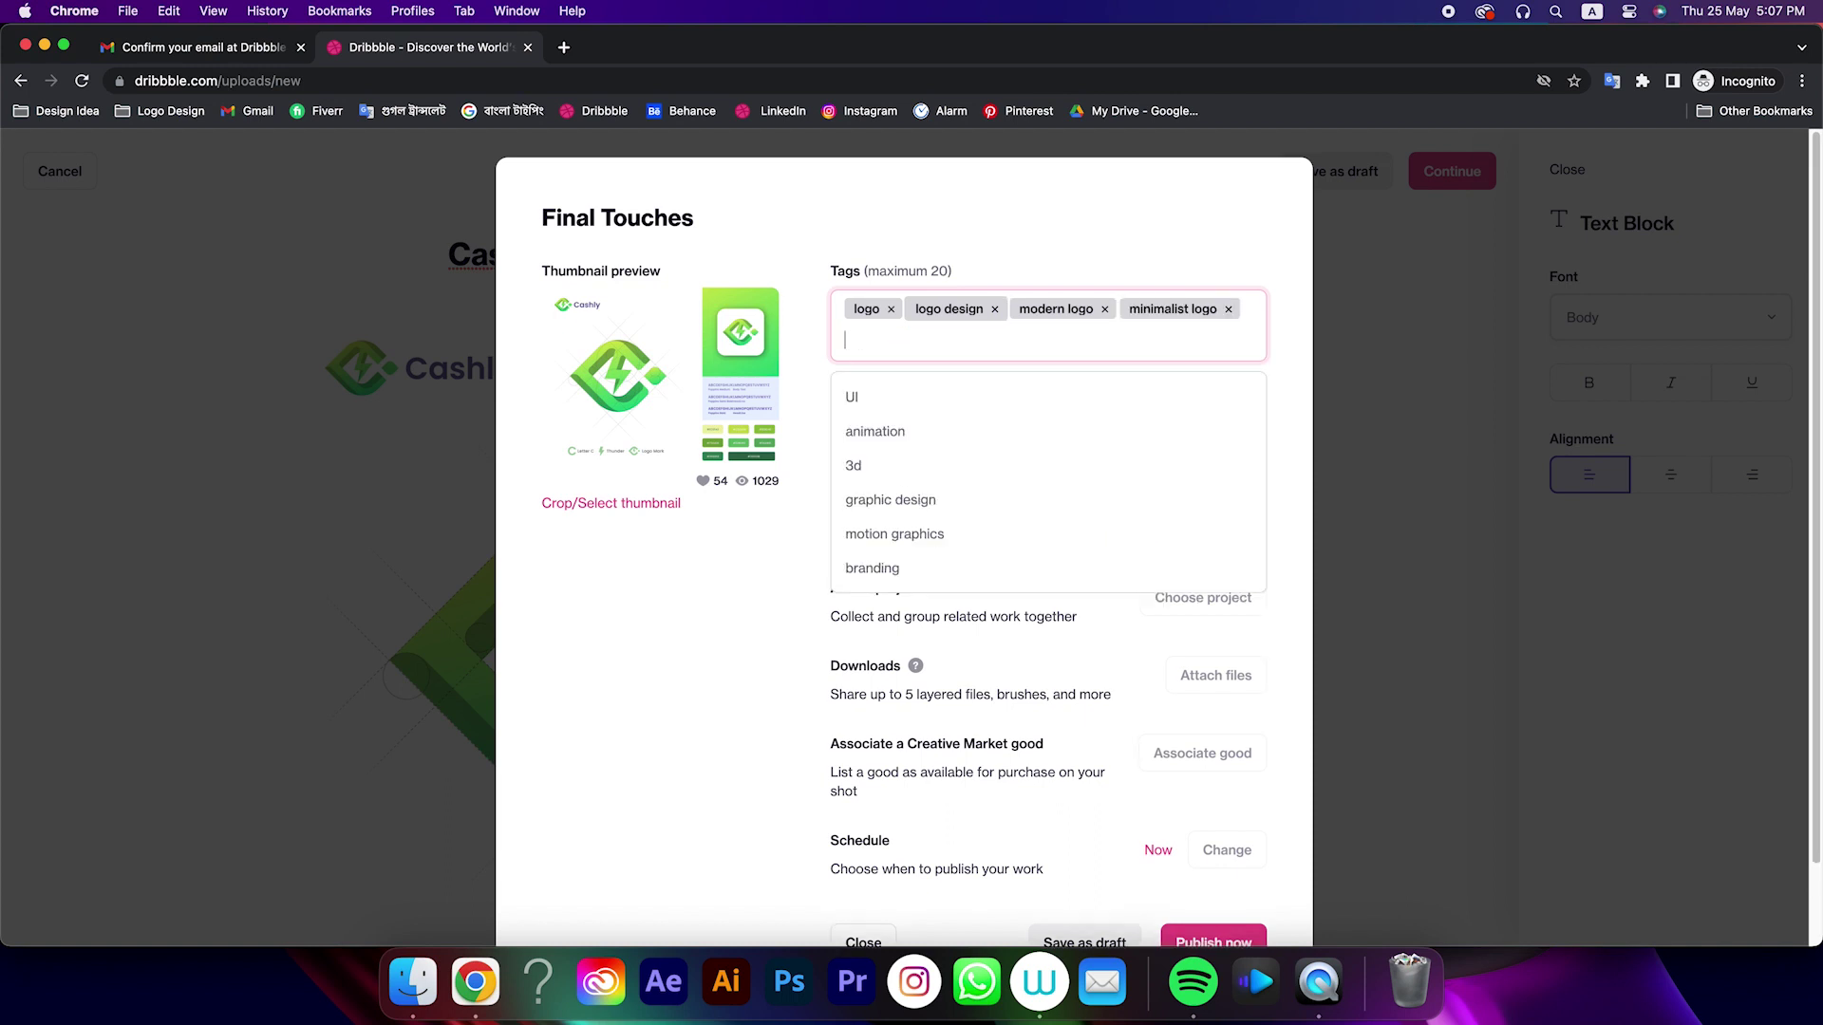
text(branding)
key(Return)
Add tags logo designer, symbol, logo icon, app logo, website logo and gradient logo
text(logo)
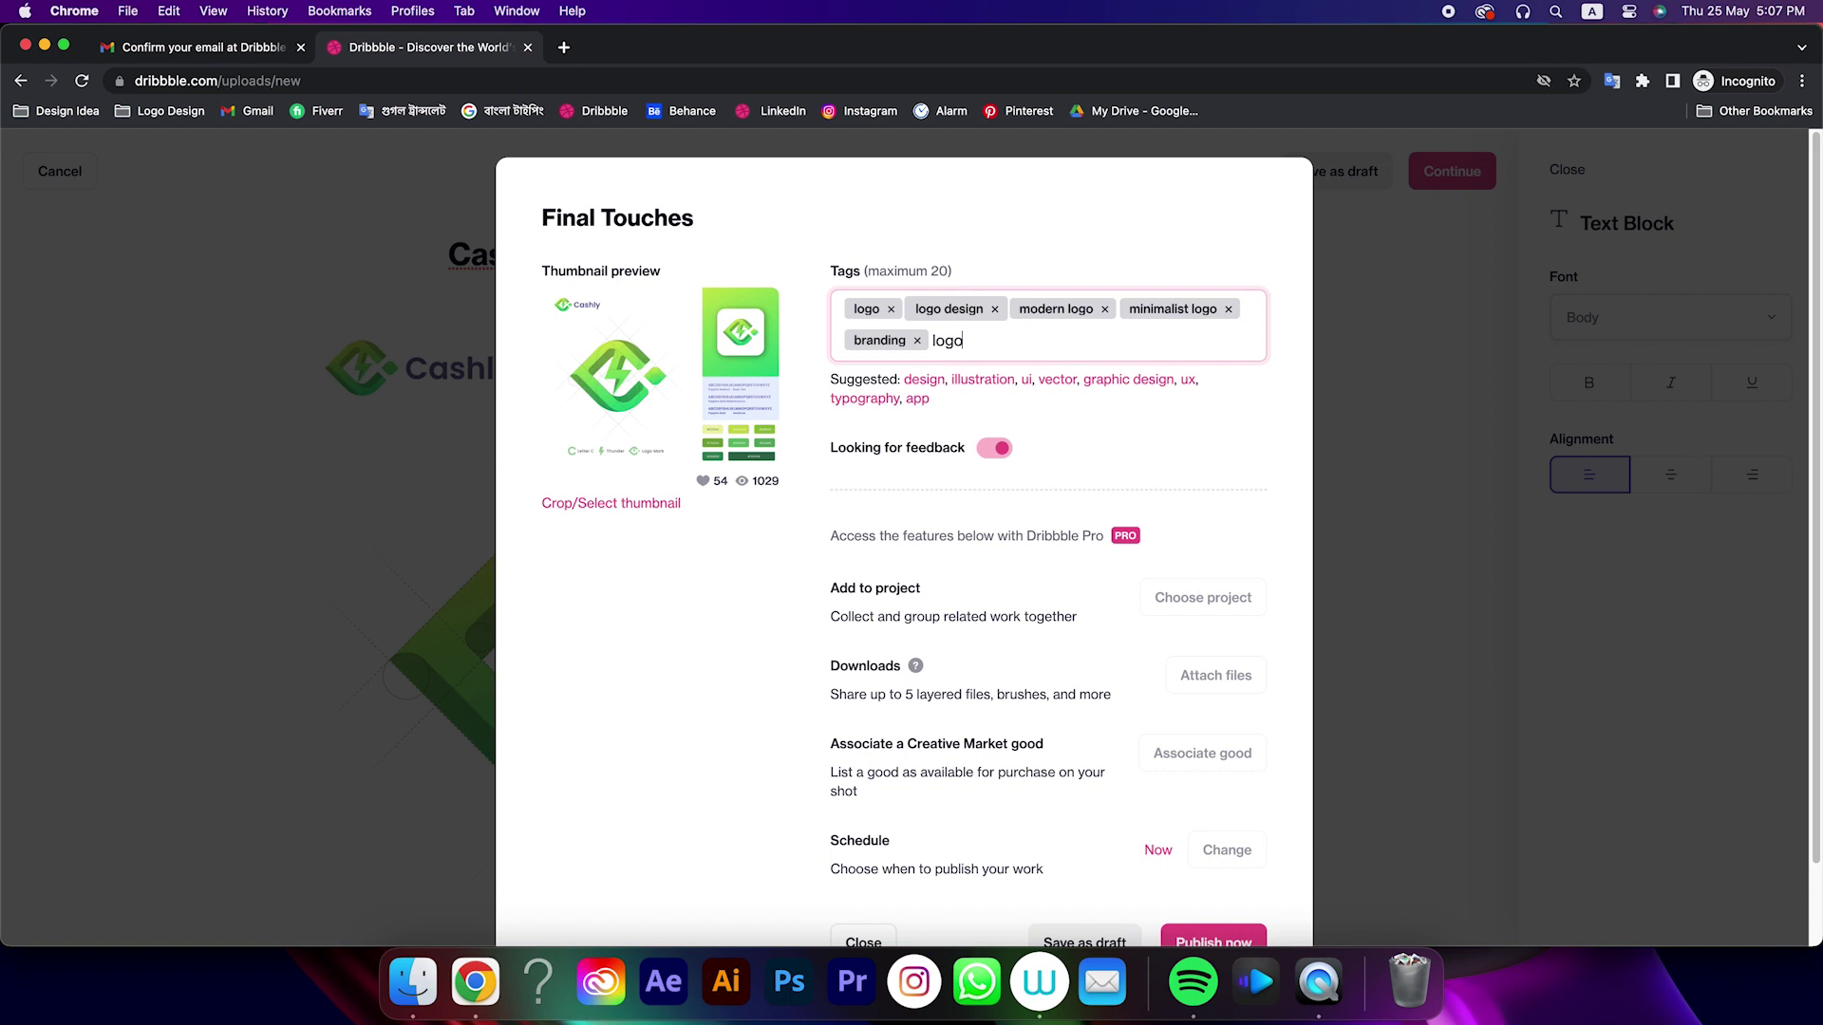
text( designer)
key(Return)
text(sym)
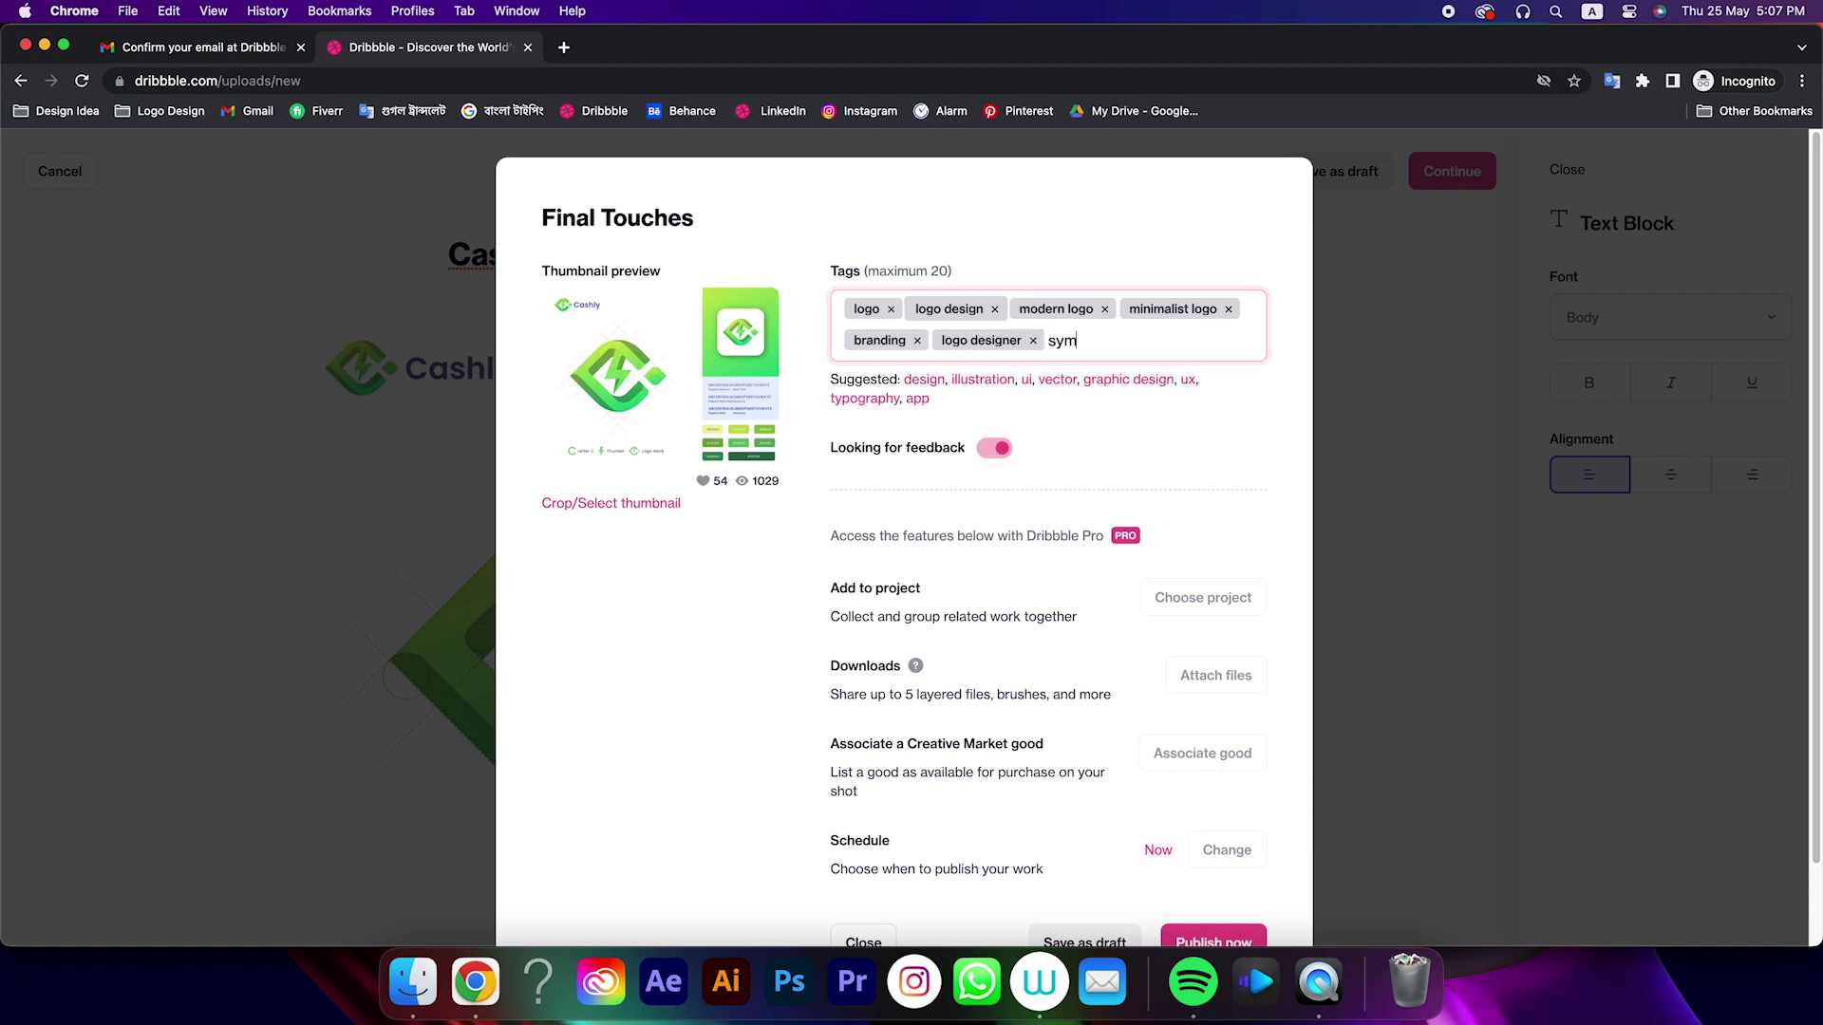
text(bol)
key(Return)
text(logo icon)
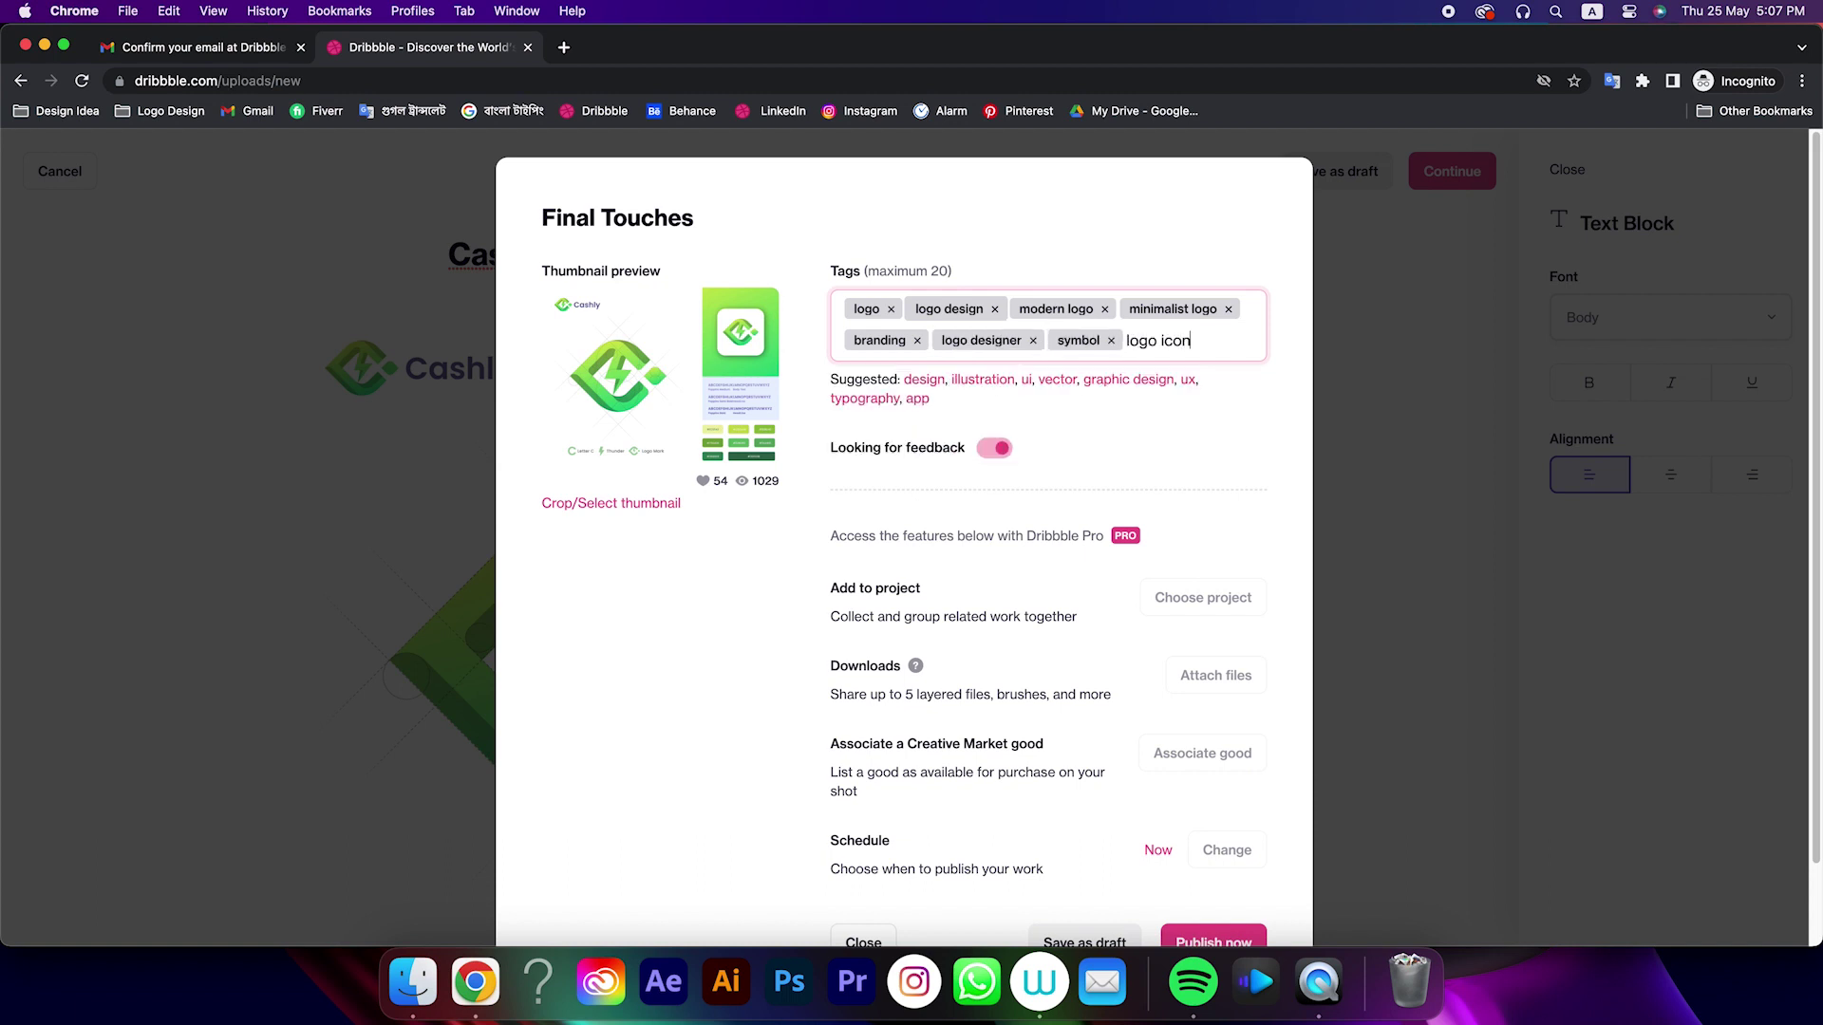
key(Return)
text(app)
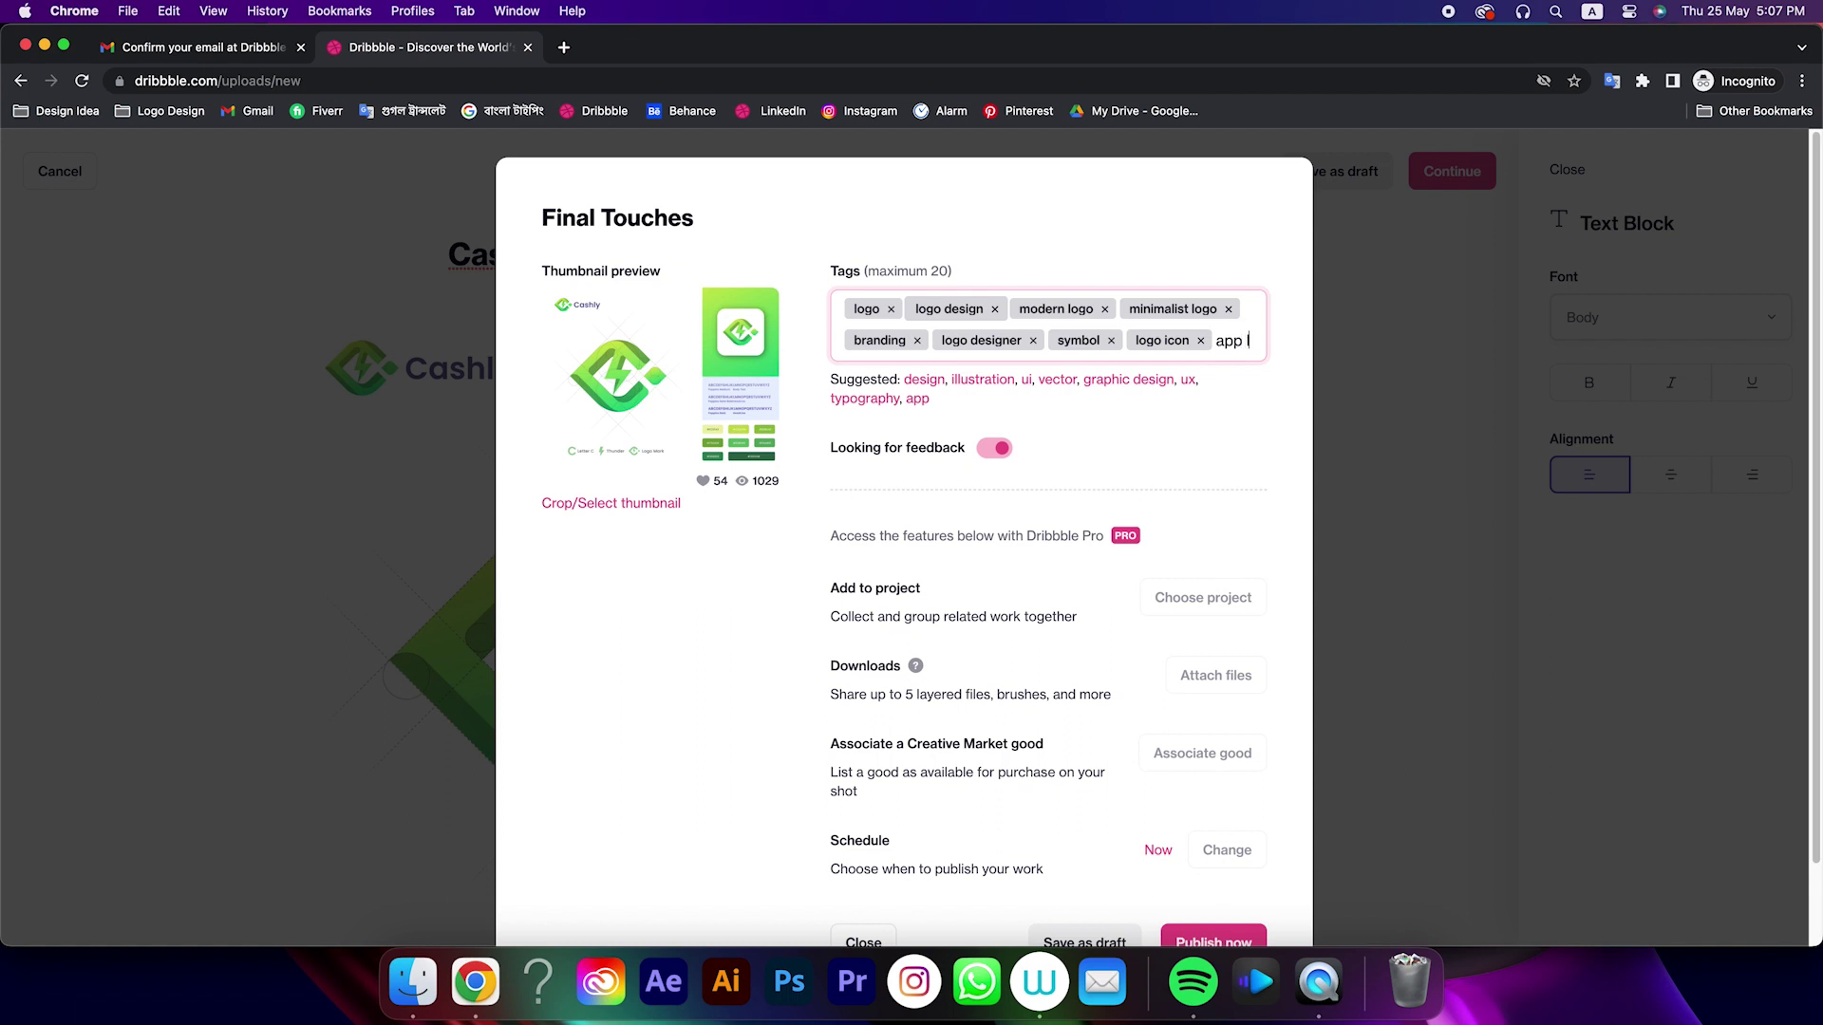
text( logo)
key(Return)
text(website logo)
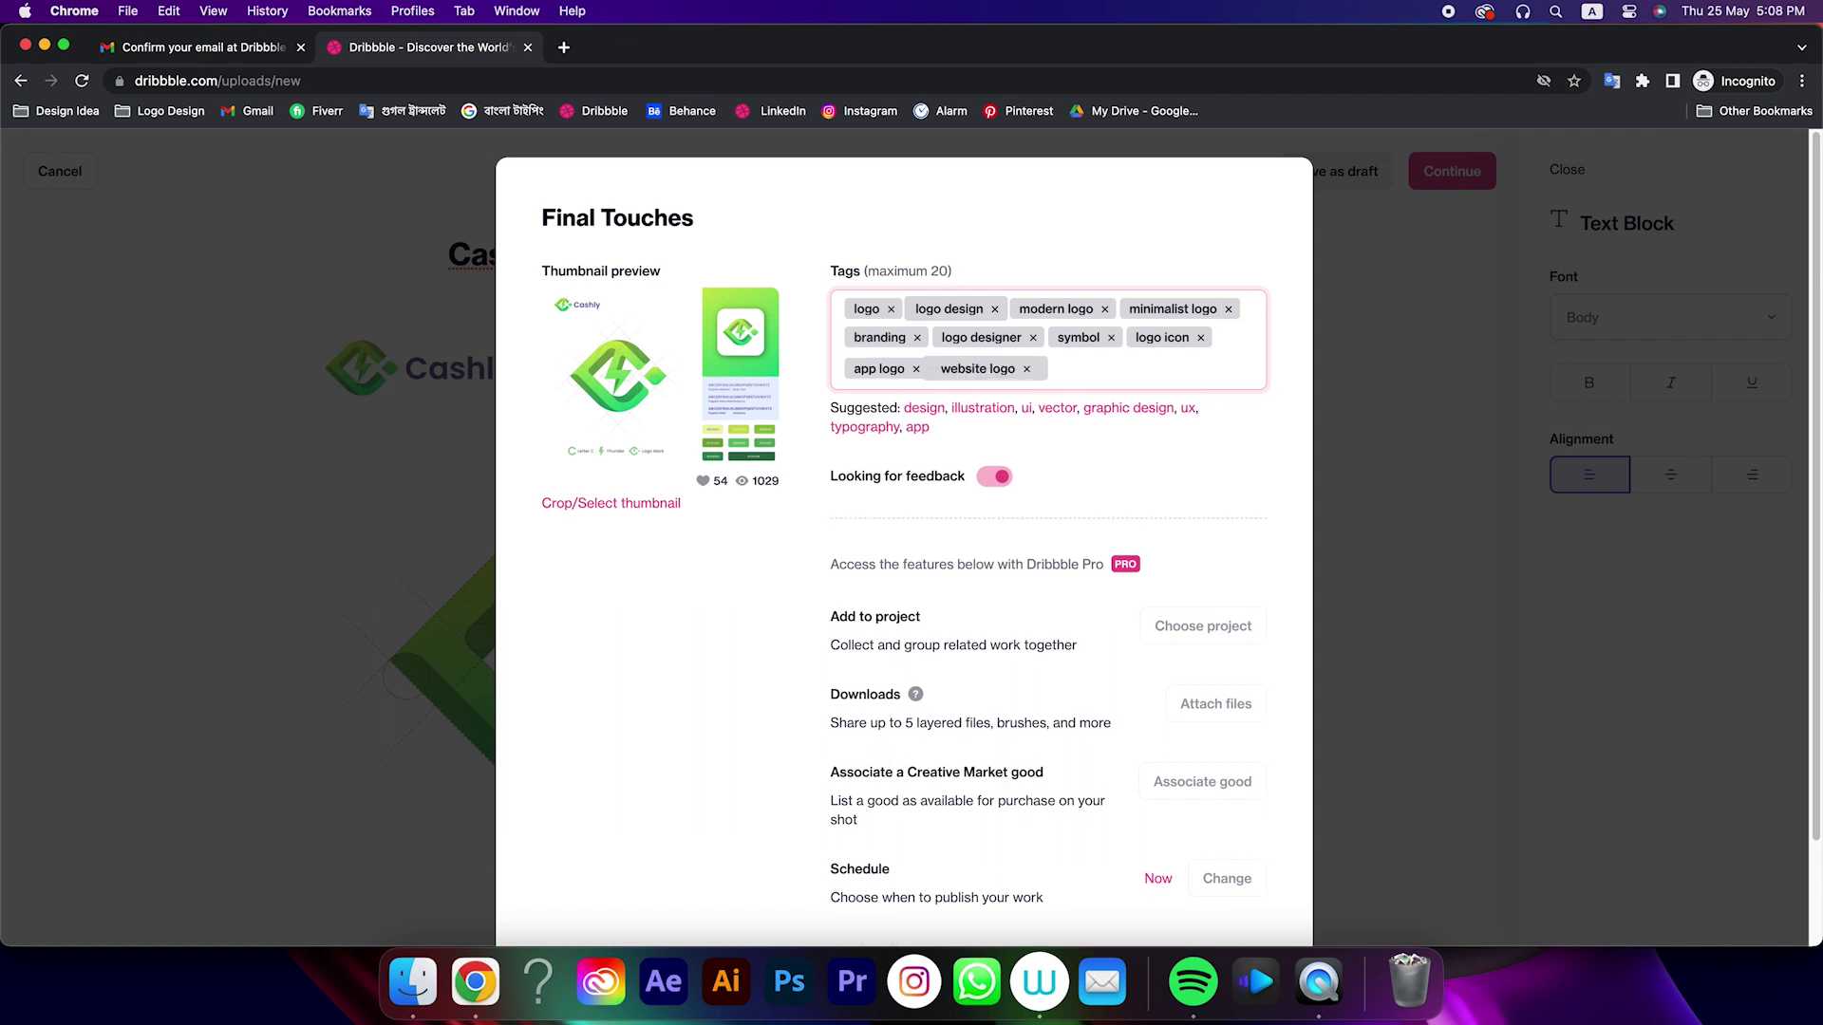
key(Return)
text(gradient logo)
key(Return)
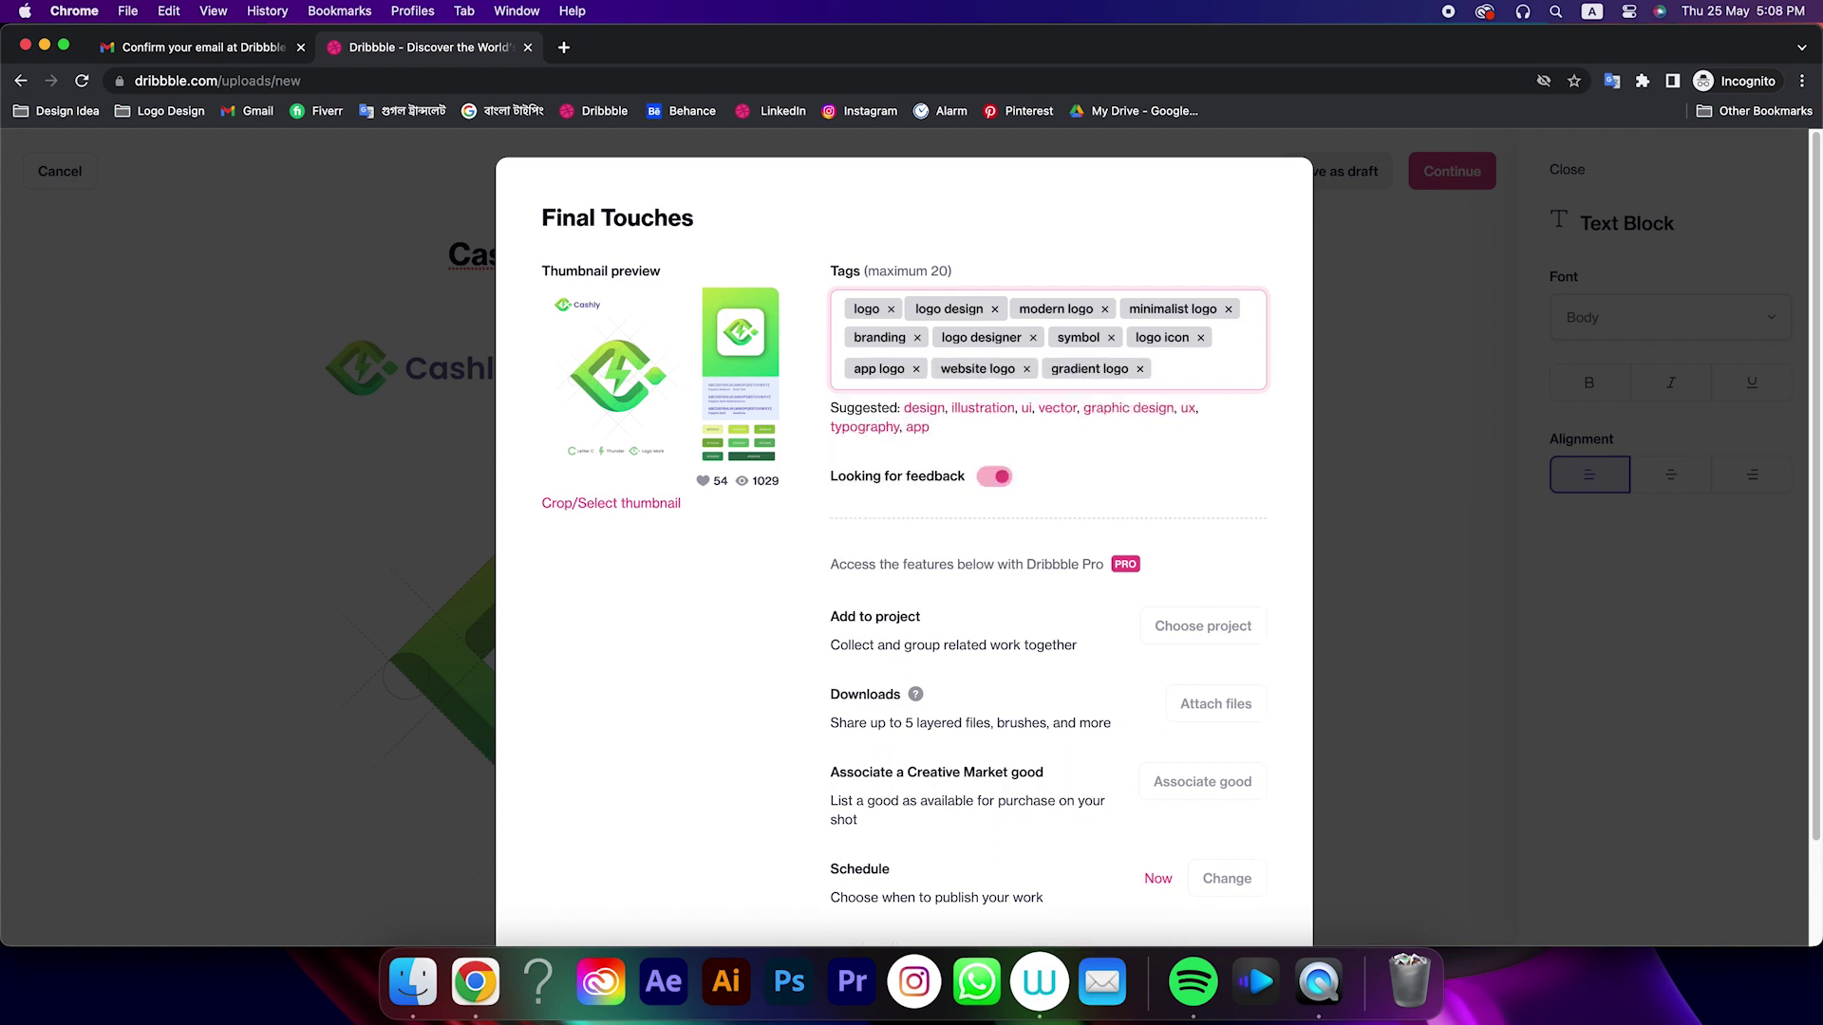
Add tags minimal logo, vector, creative logo and abstract
text(minimalist logo)
key(Return)
key(BackSpace)
text(minimal logo)
key(Return)
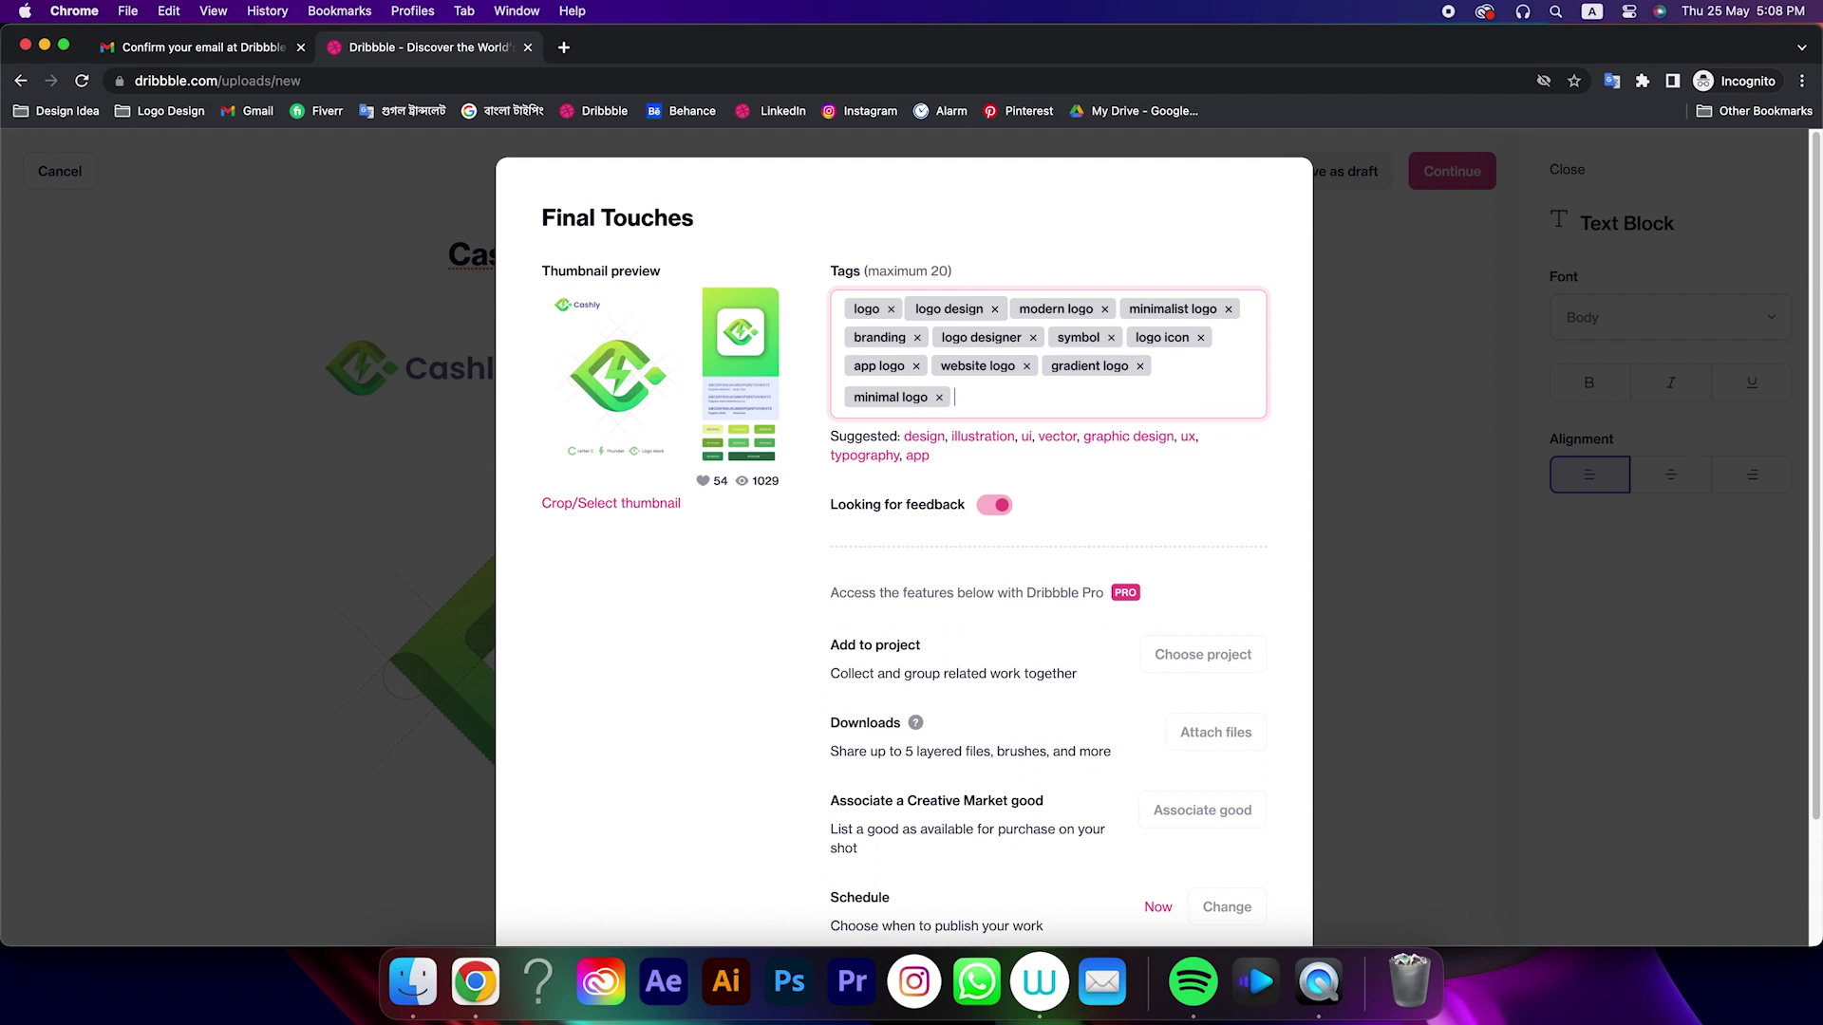
text(vector)
key(Return)
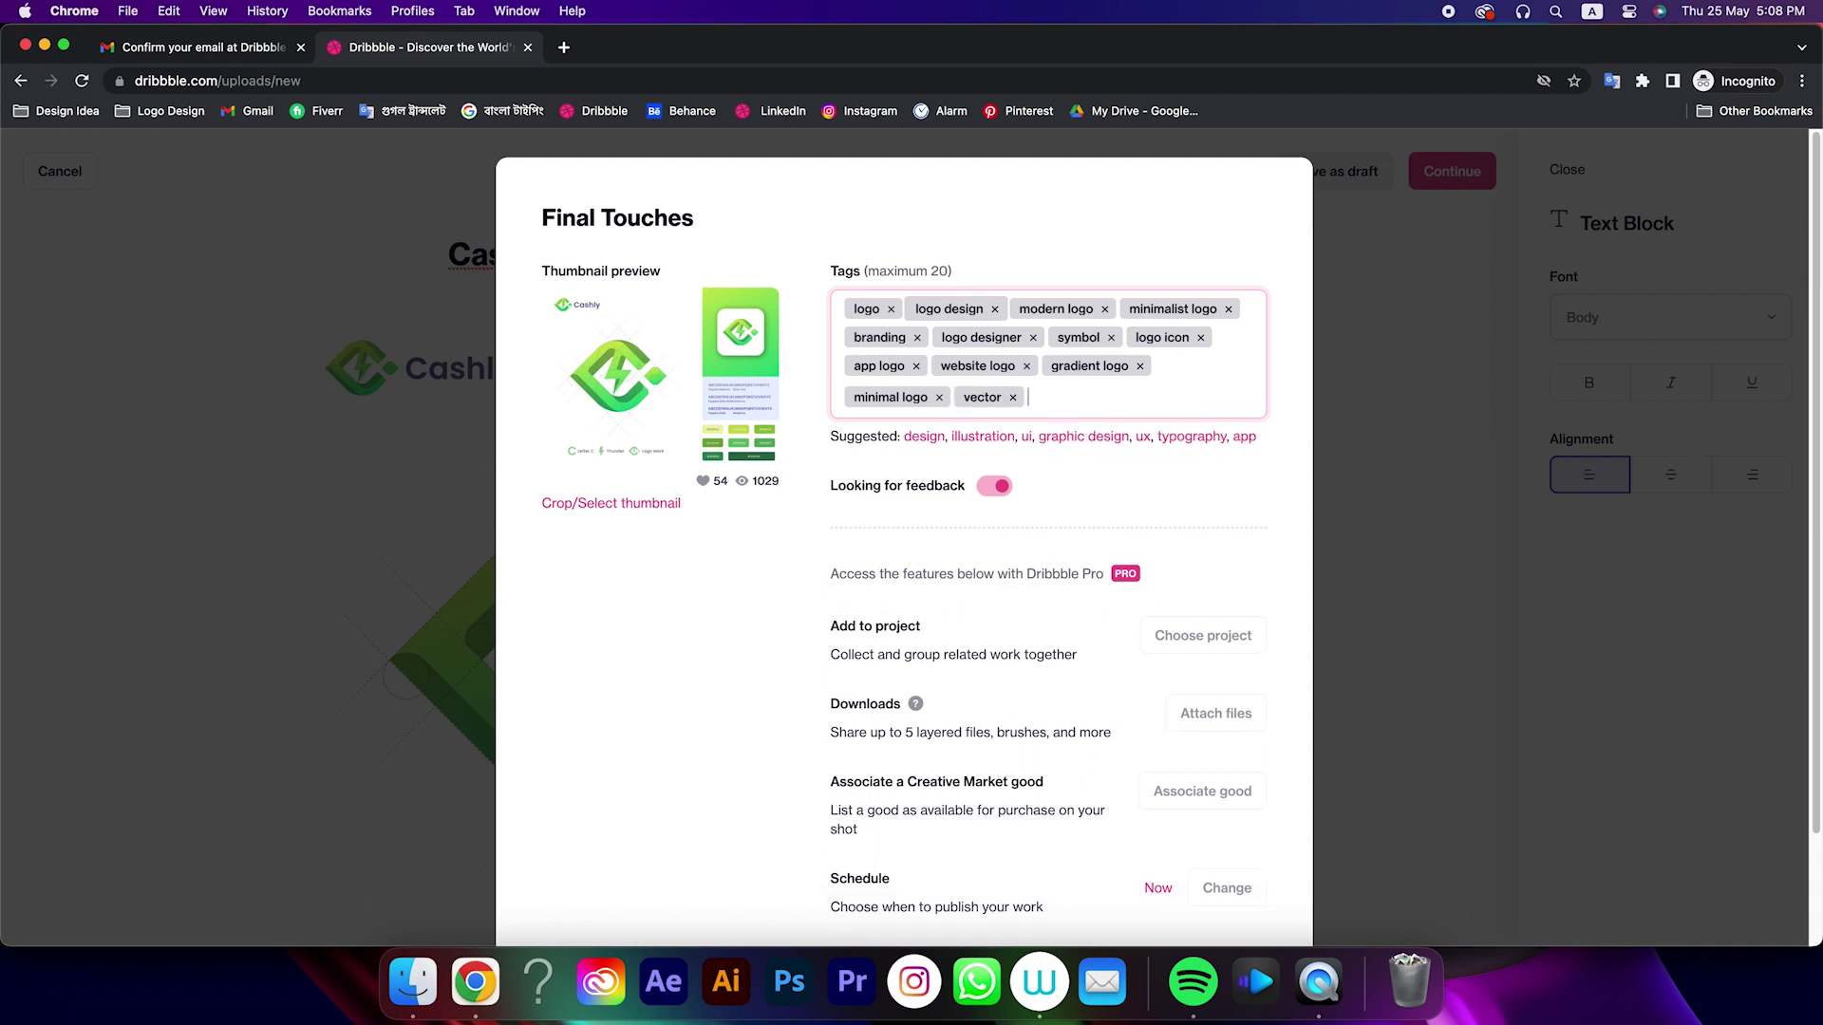
text(creative logo)
key(Return)
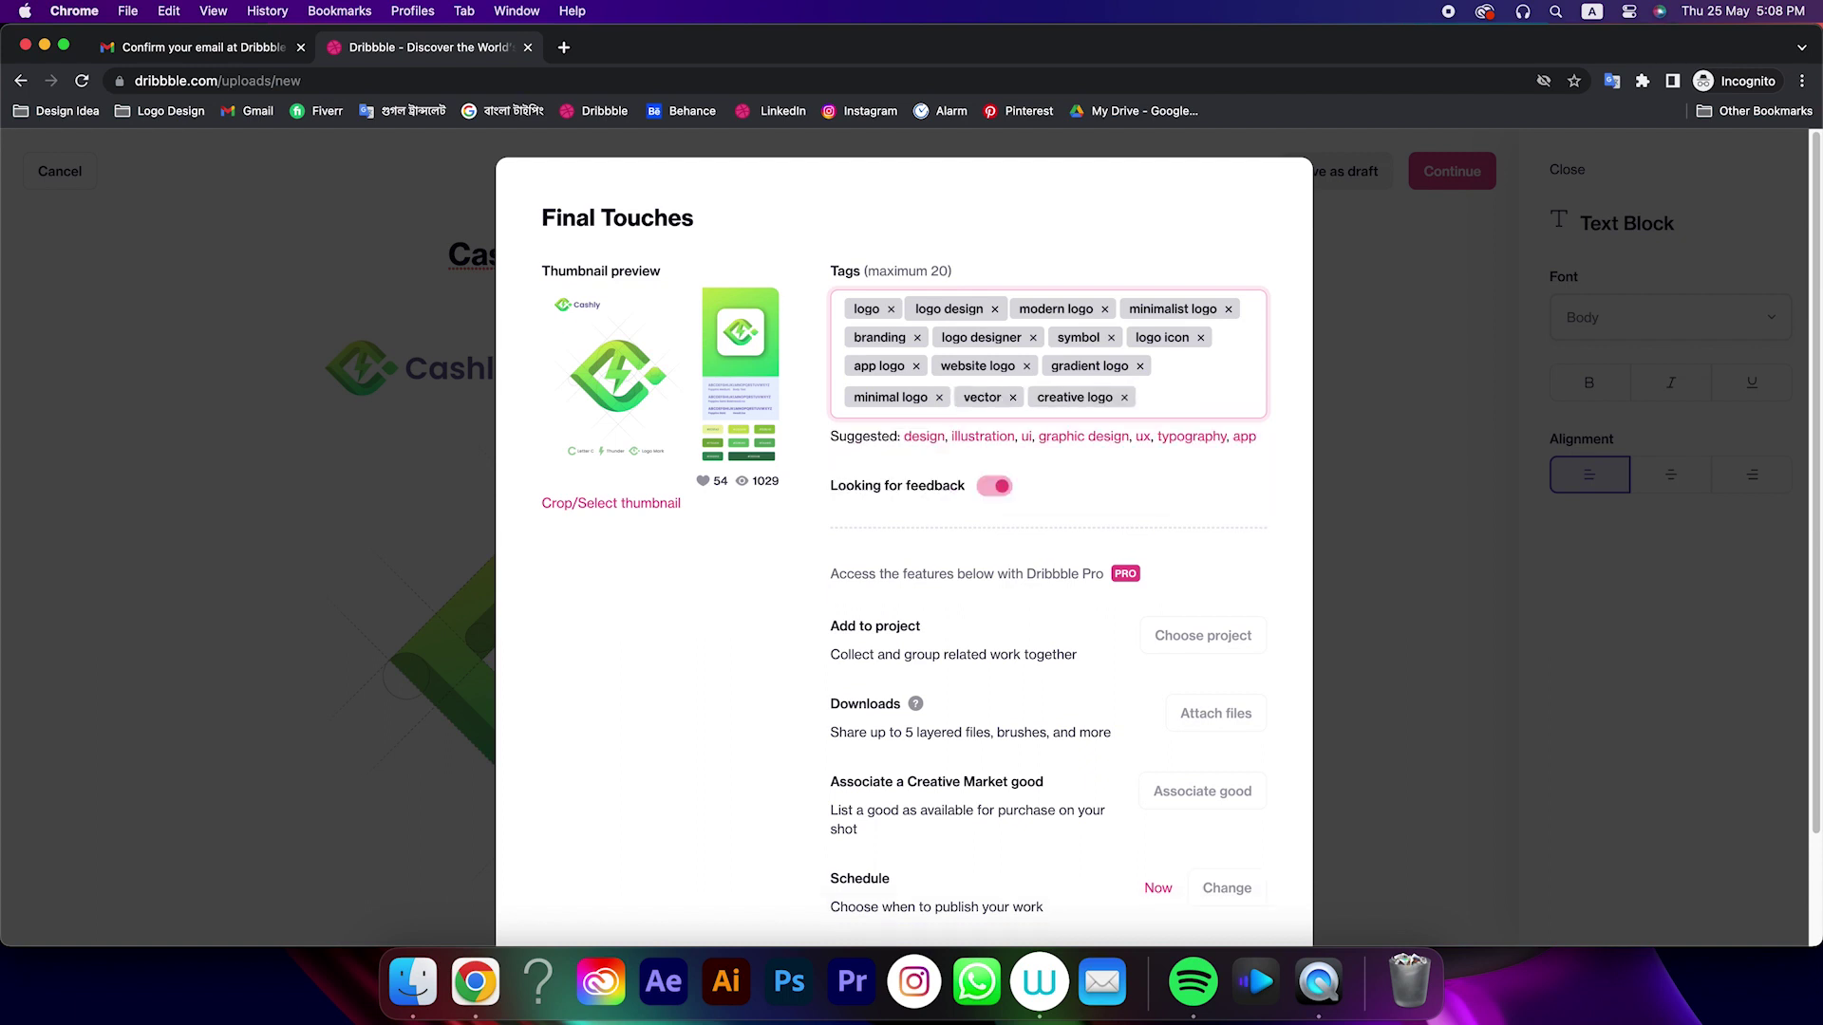
text(abstracy)
key(Return)
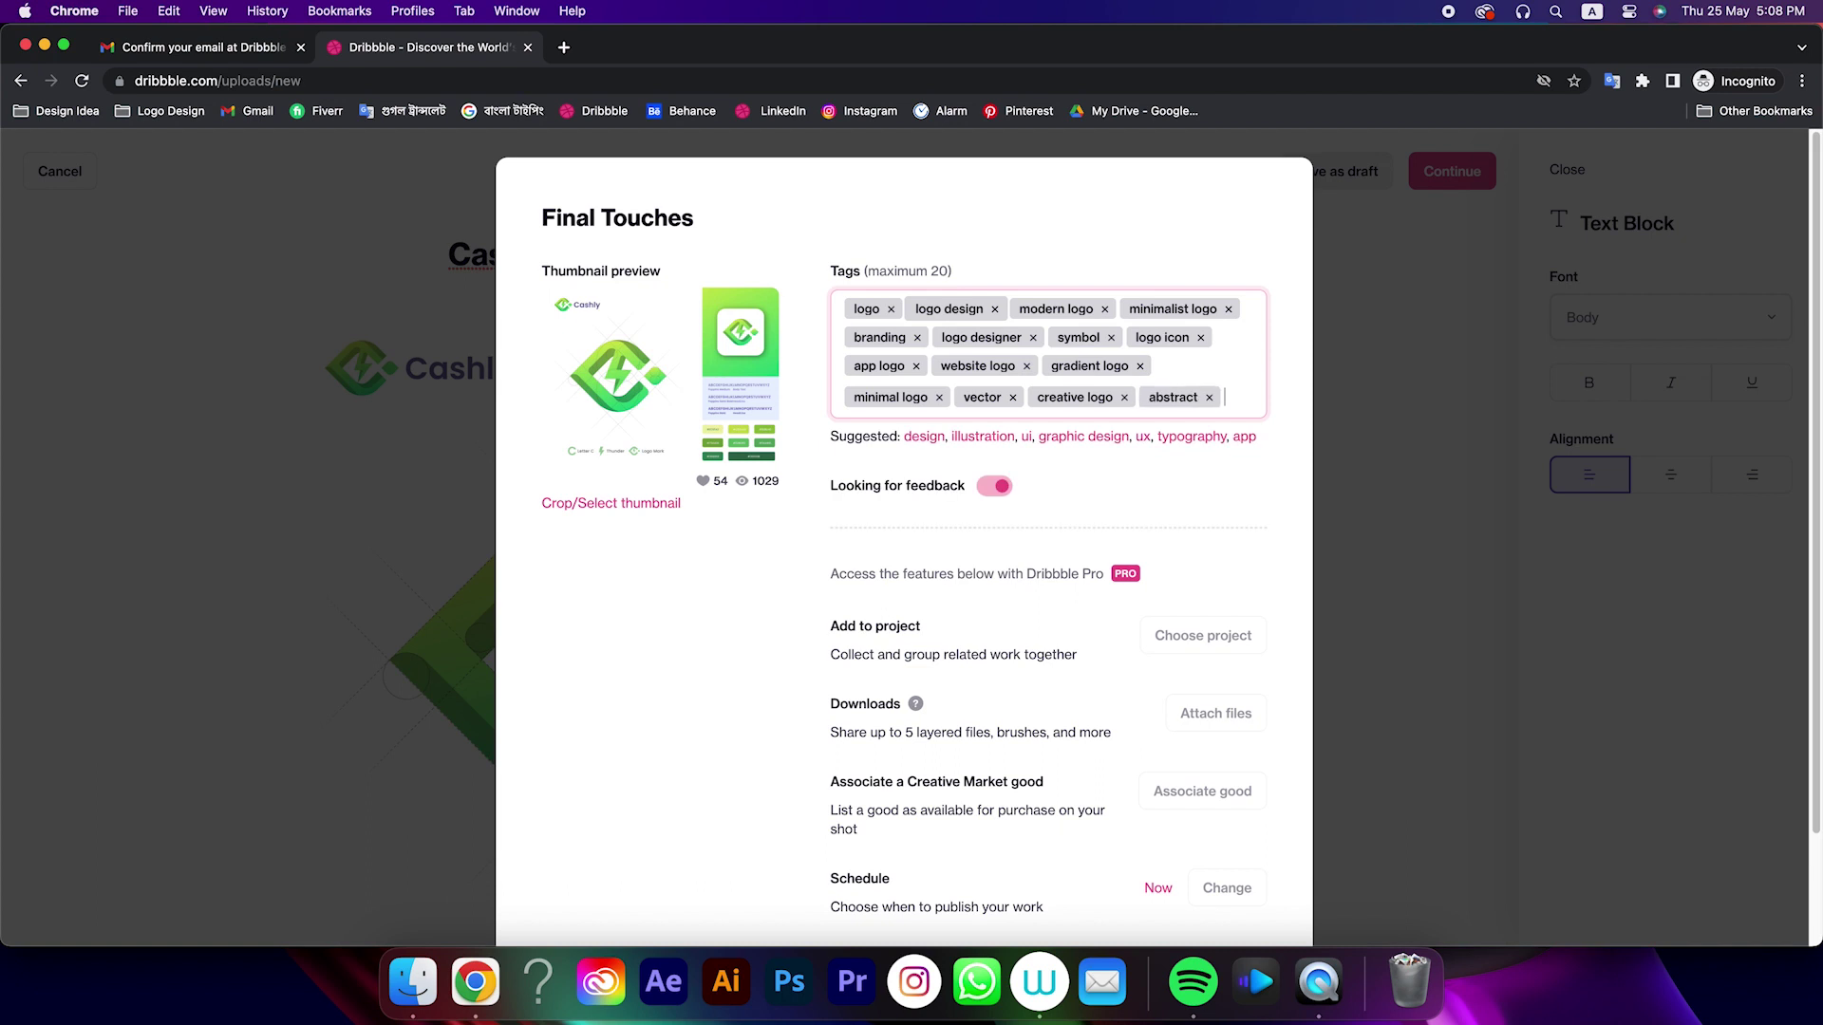
Publish the Cashly shot, apply for the designer account, and view the profile's shots
scroll(1215, 853, down, 3)
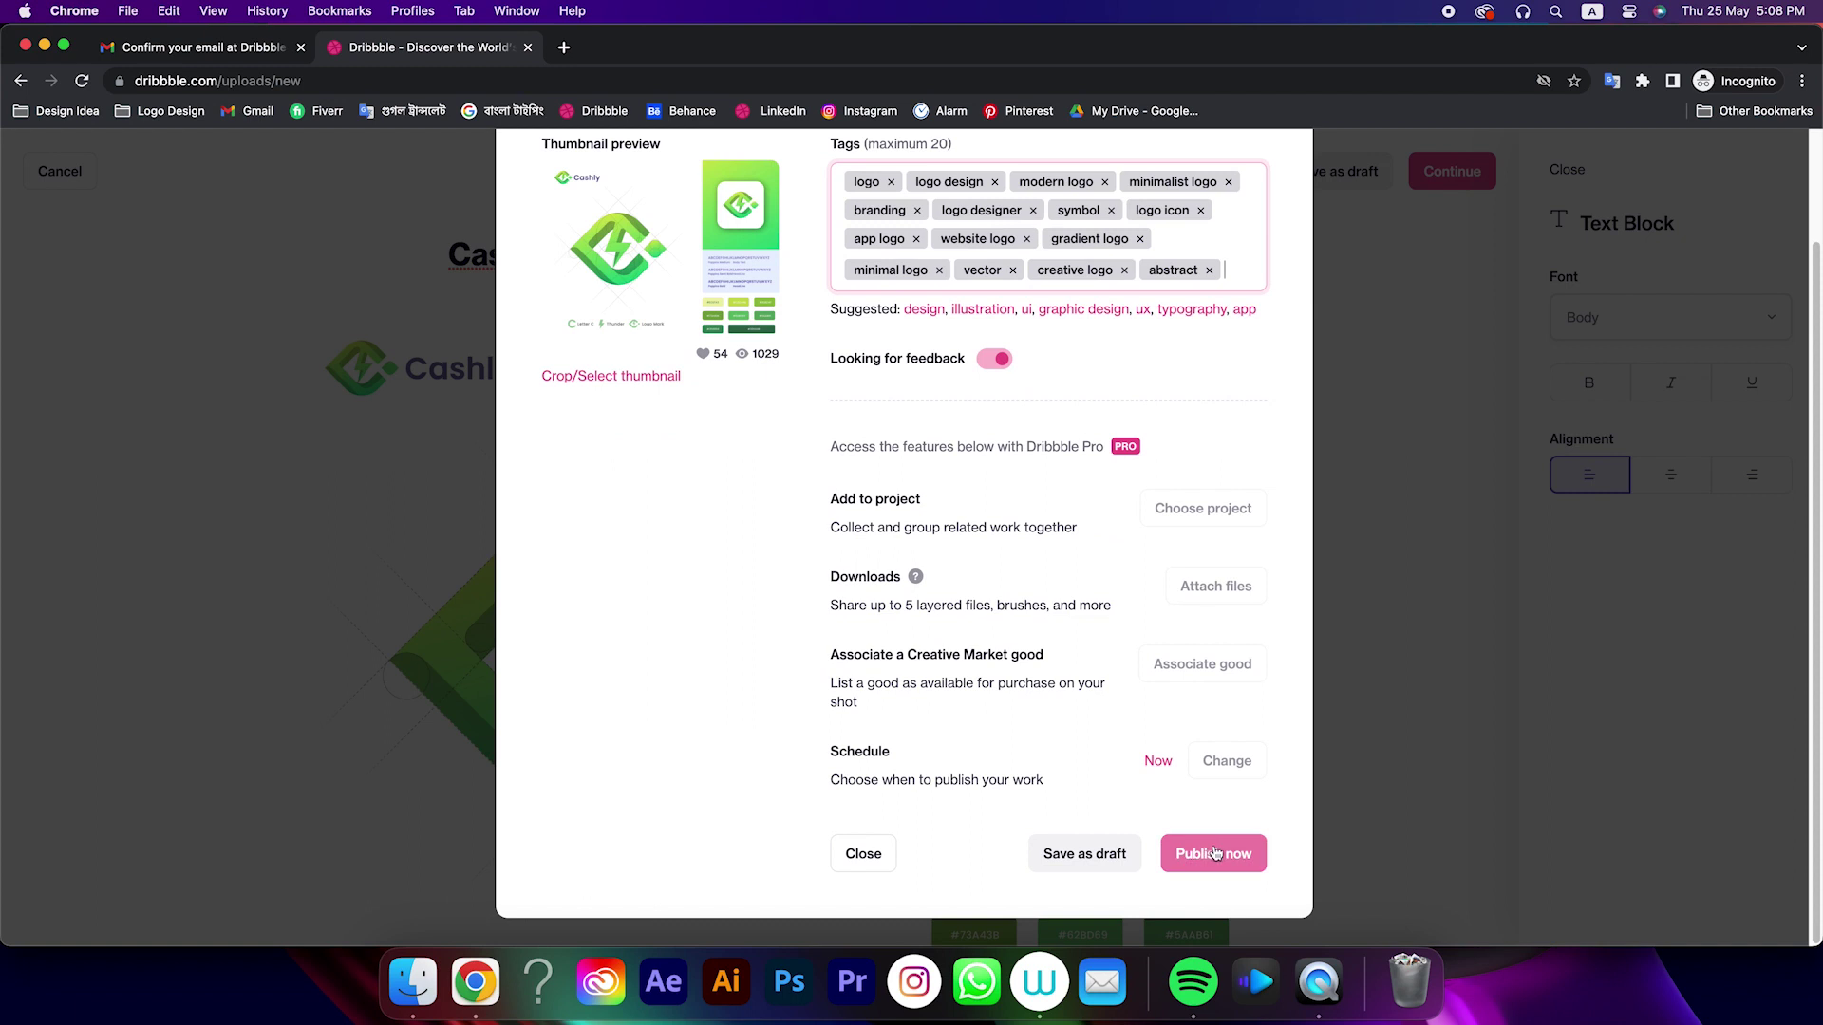
click(1215, 853)
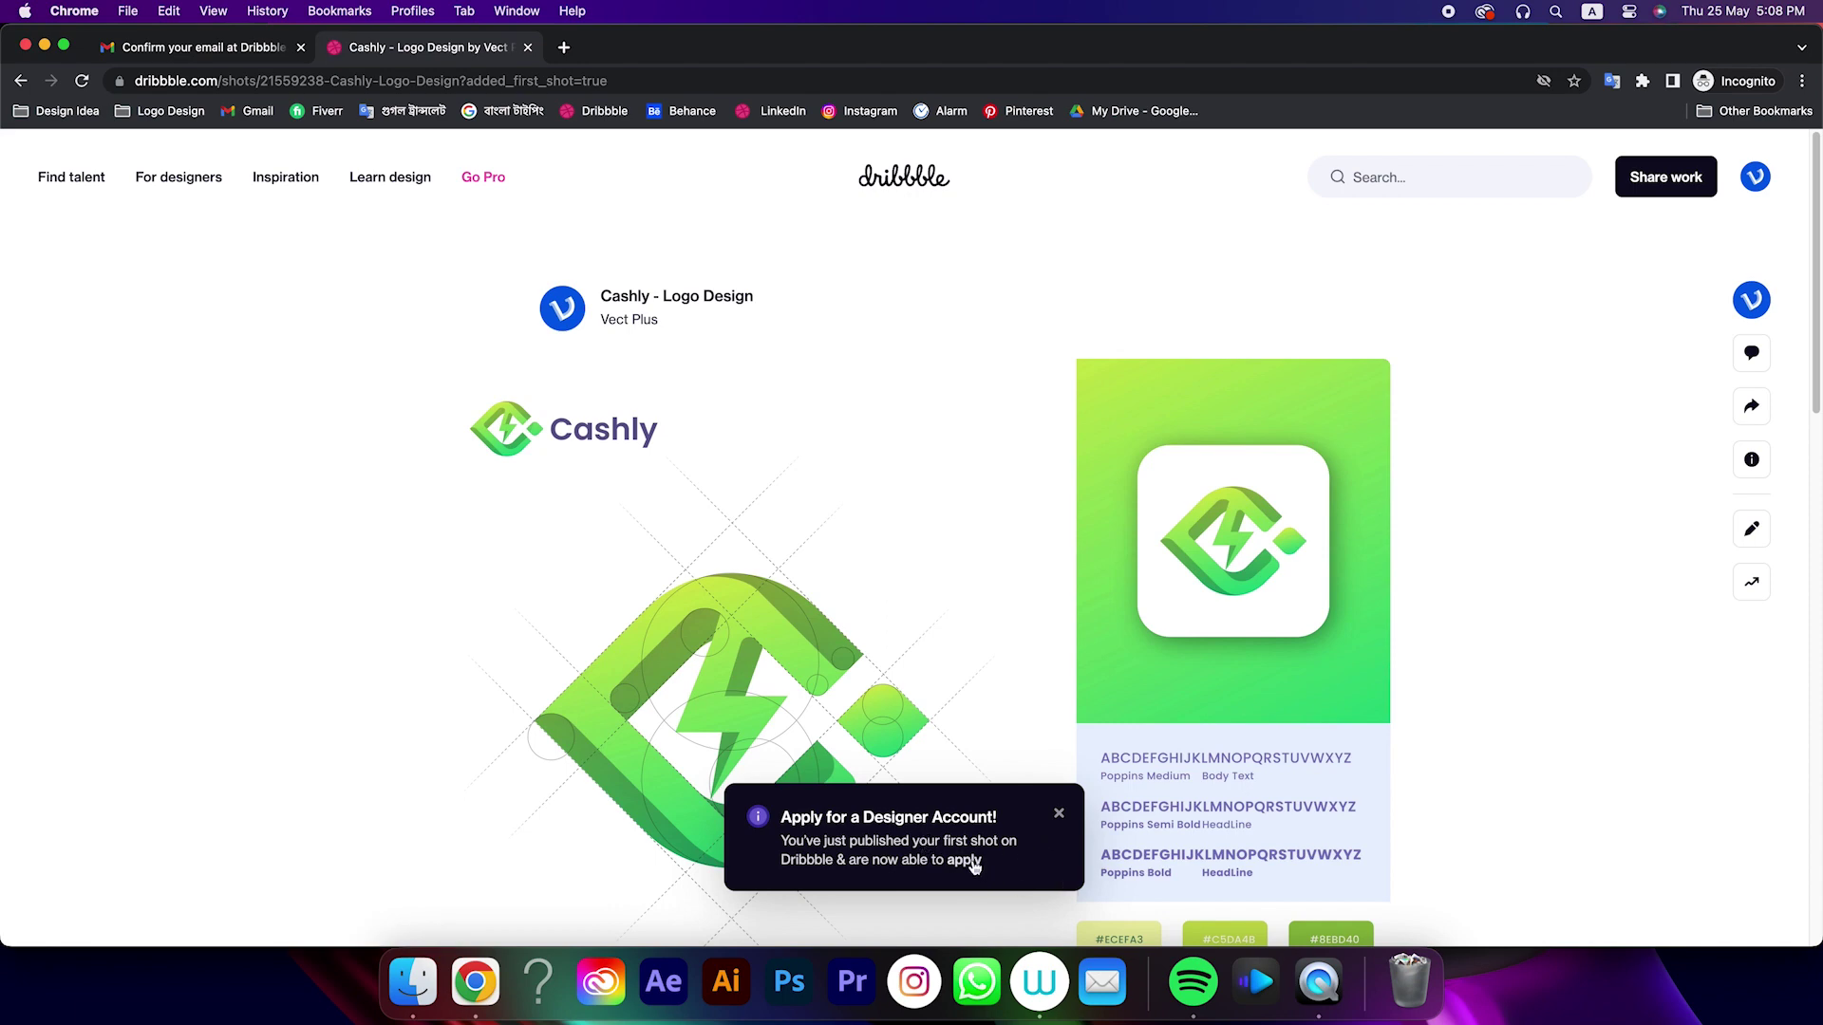
click(966, 860)
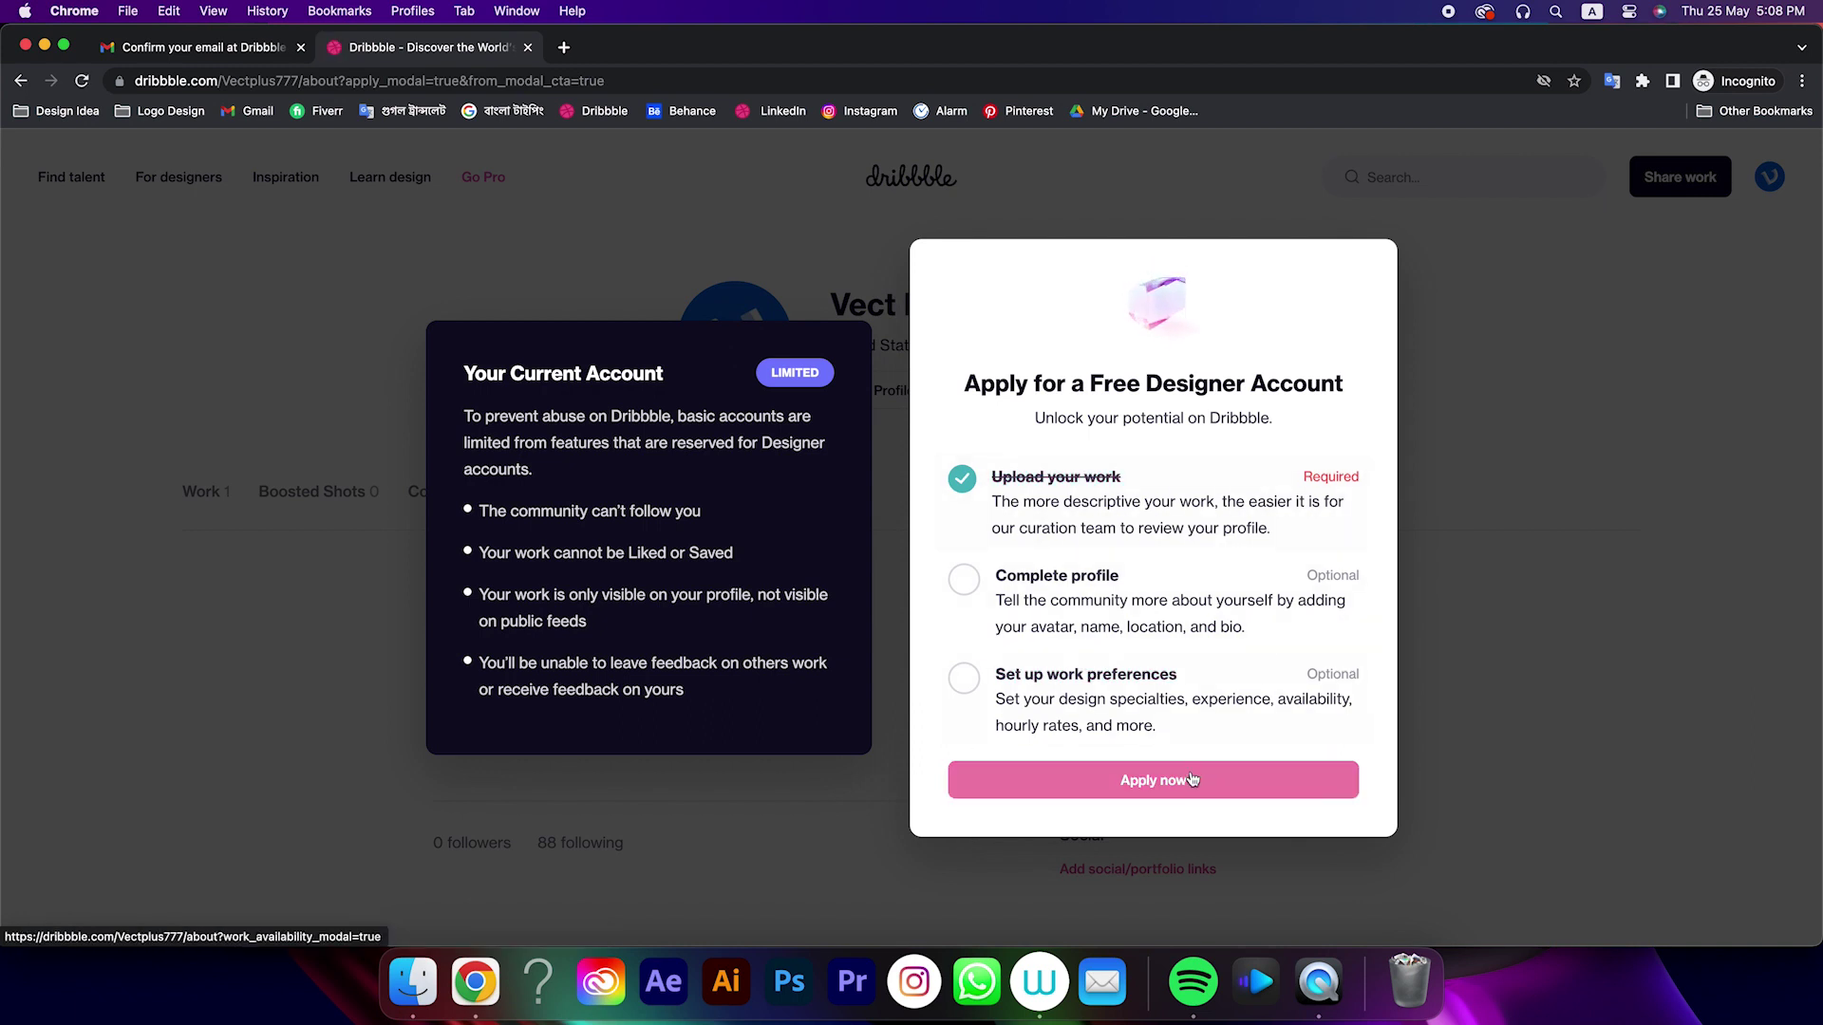
click(1170, 776)
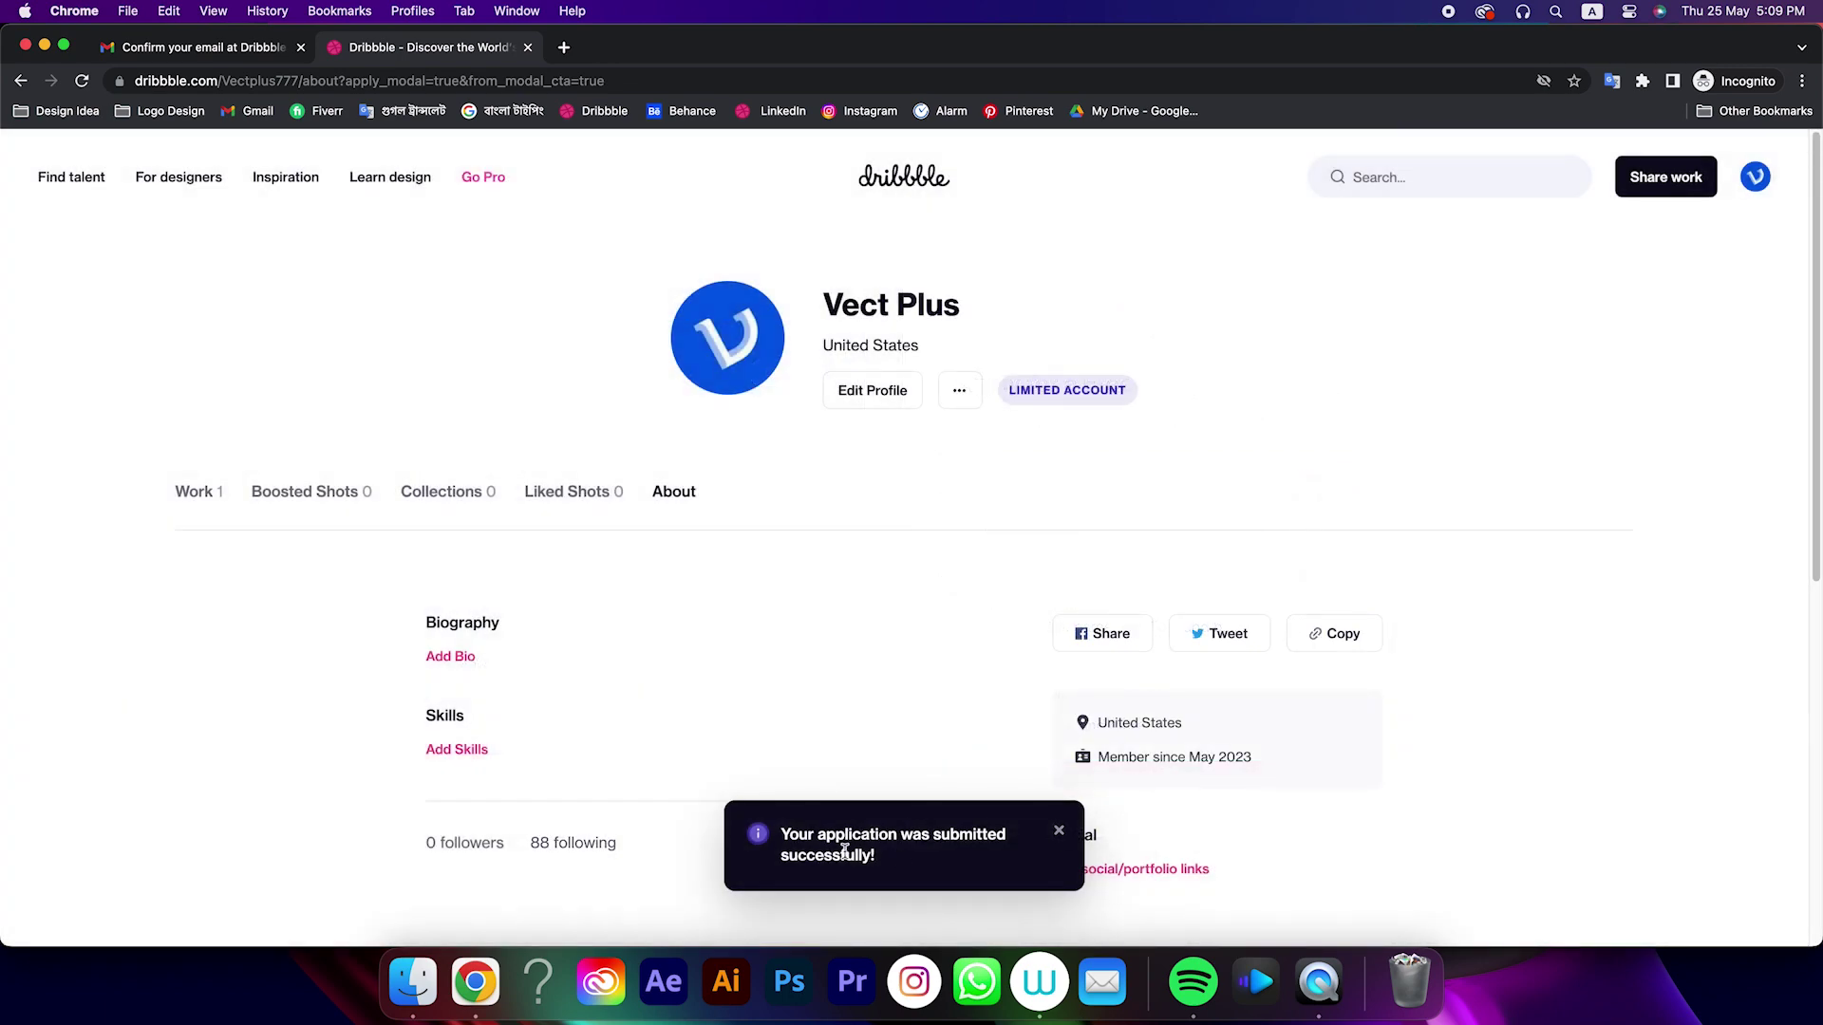
click(193, 493)
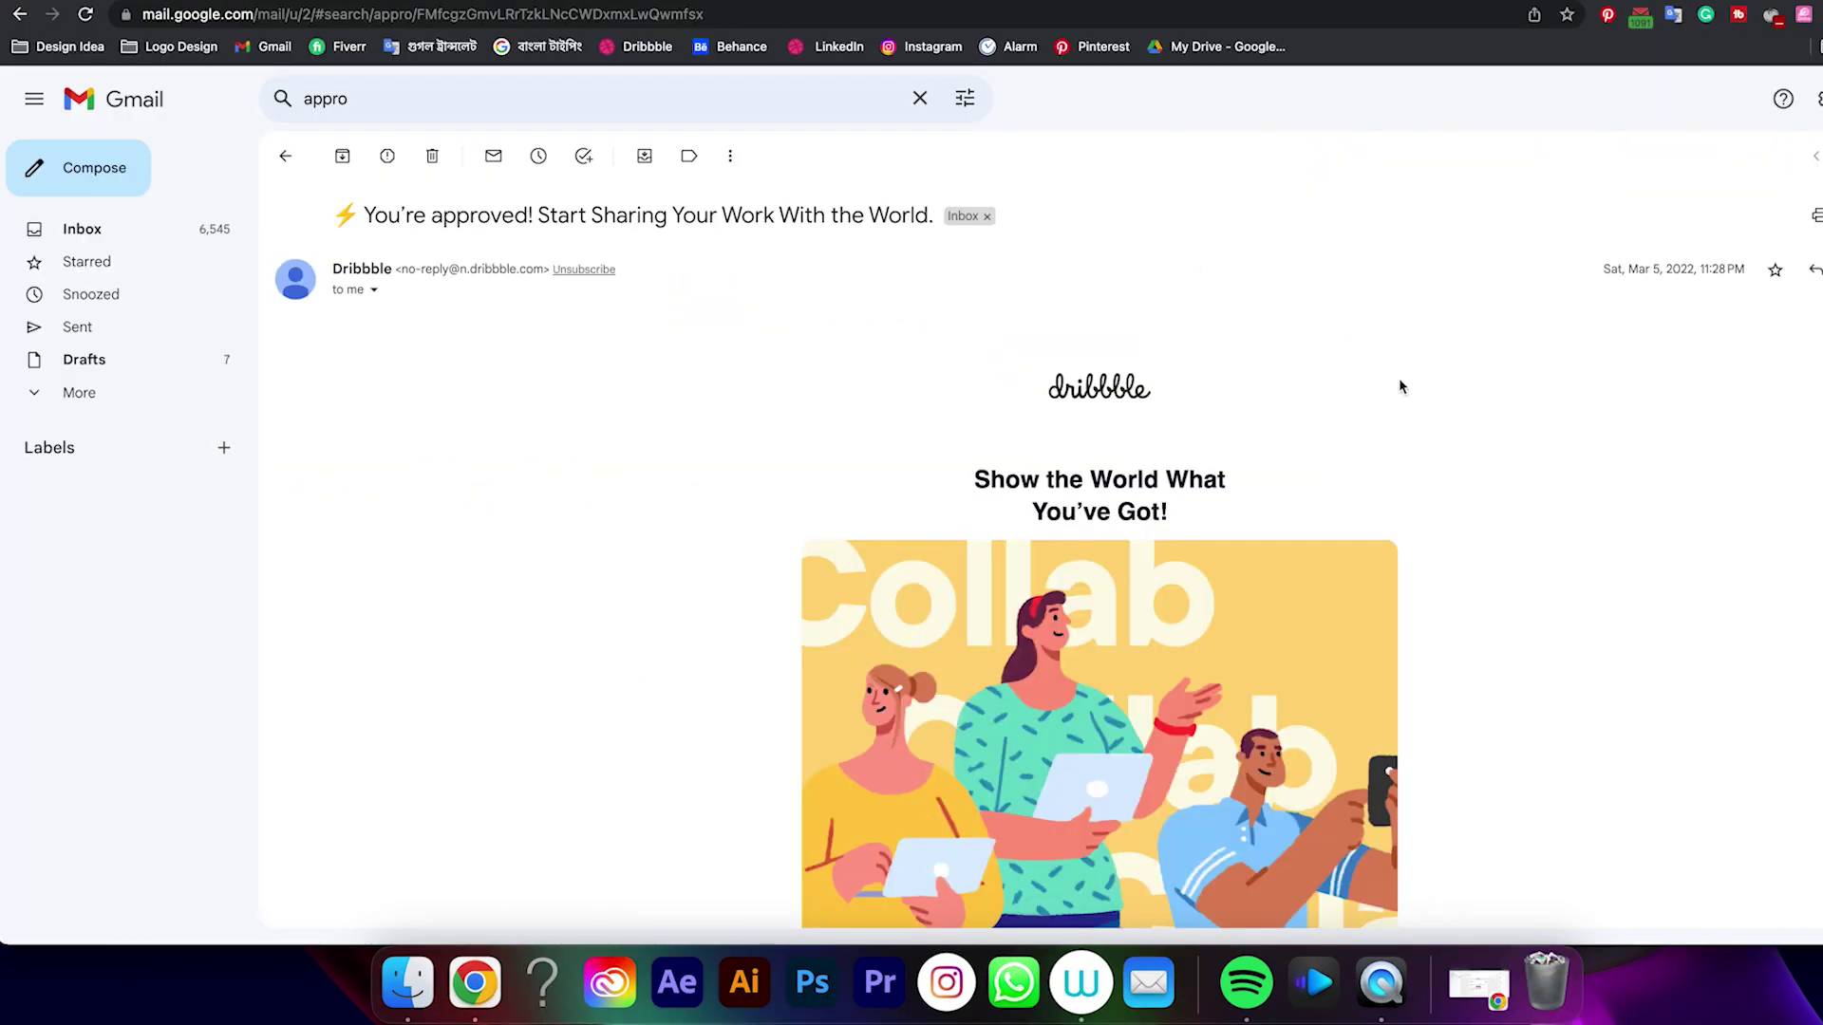
Scroll Dribbble's 'You're approved!' email down to the Congrats message about the designer account
scroll(1399, 386, down, 5)
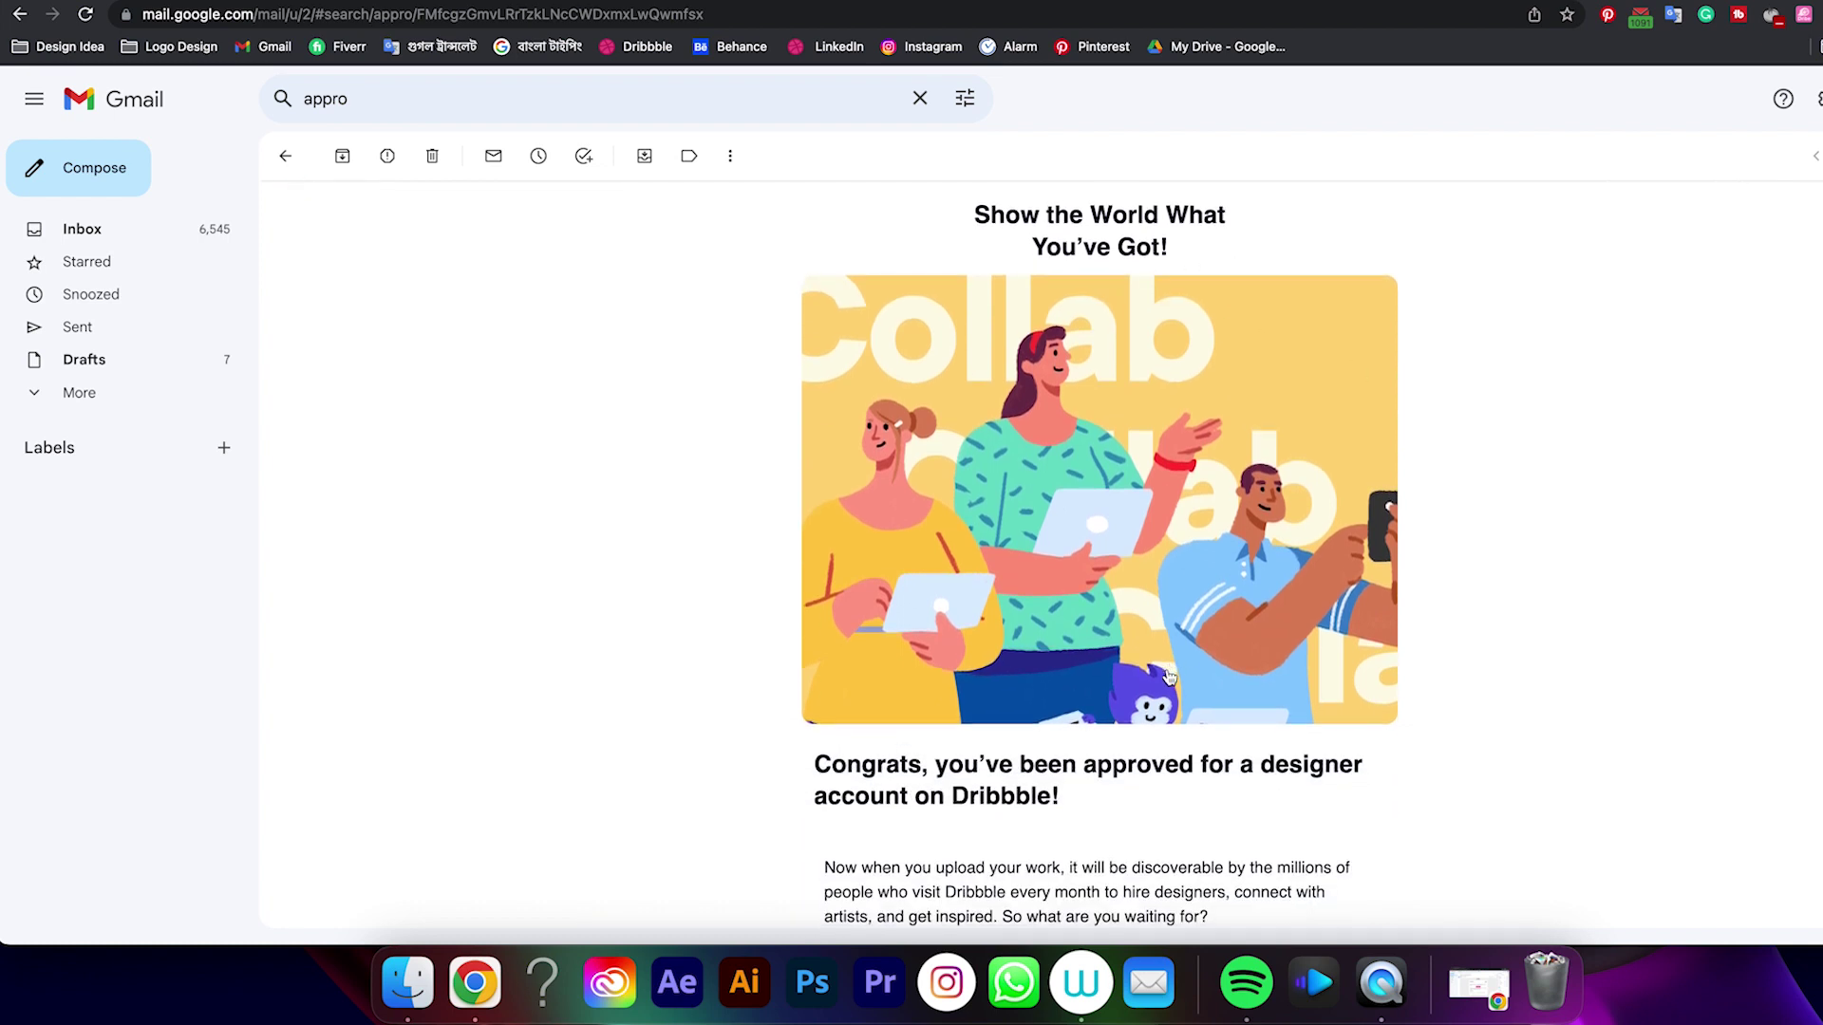
scroll(1177, 699, down, 2)
scroll(1013, 773, down, 3)
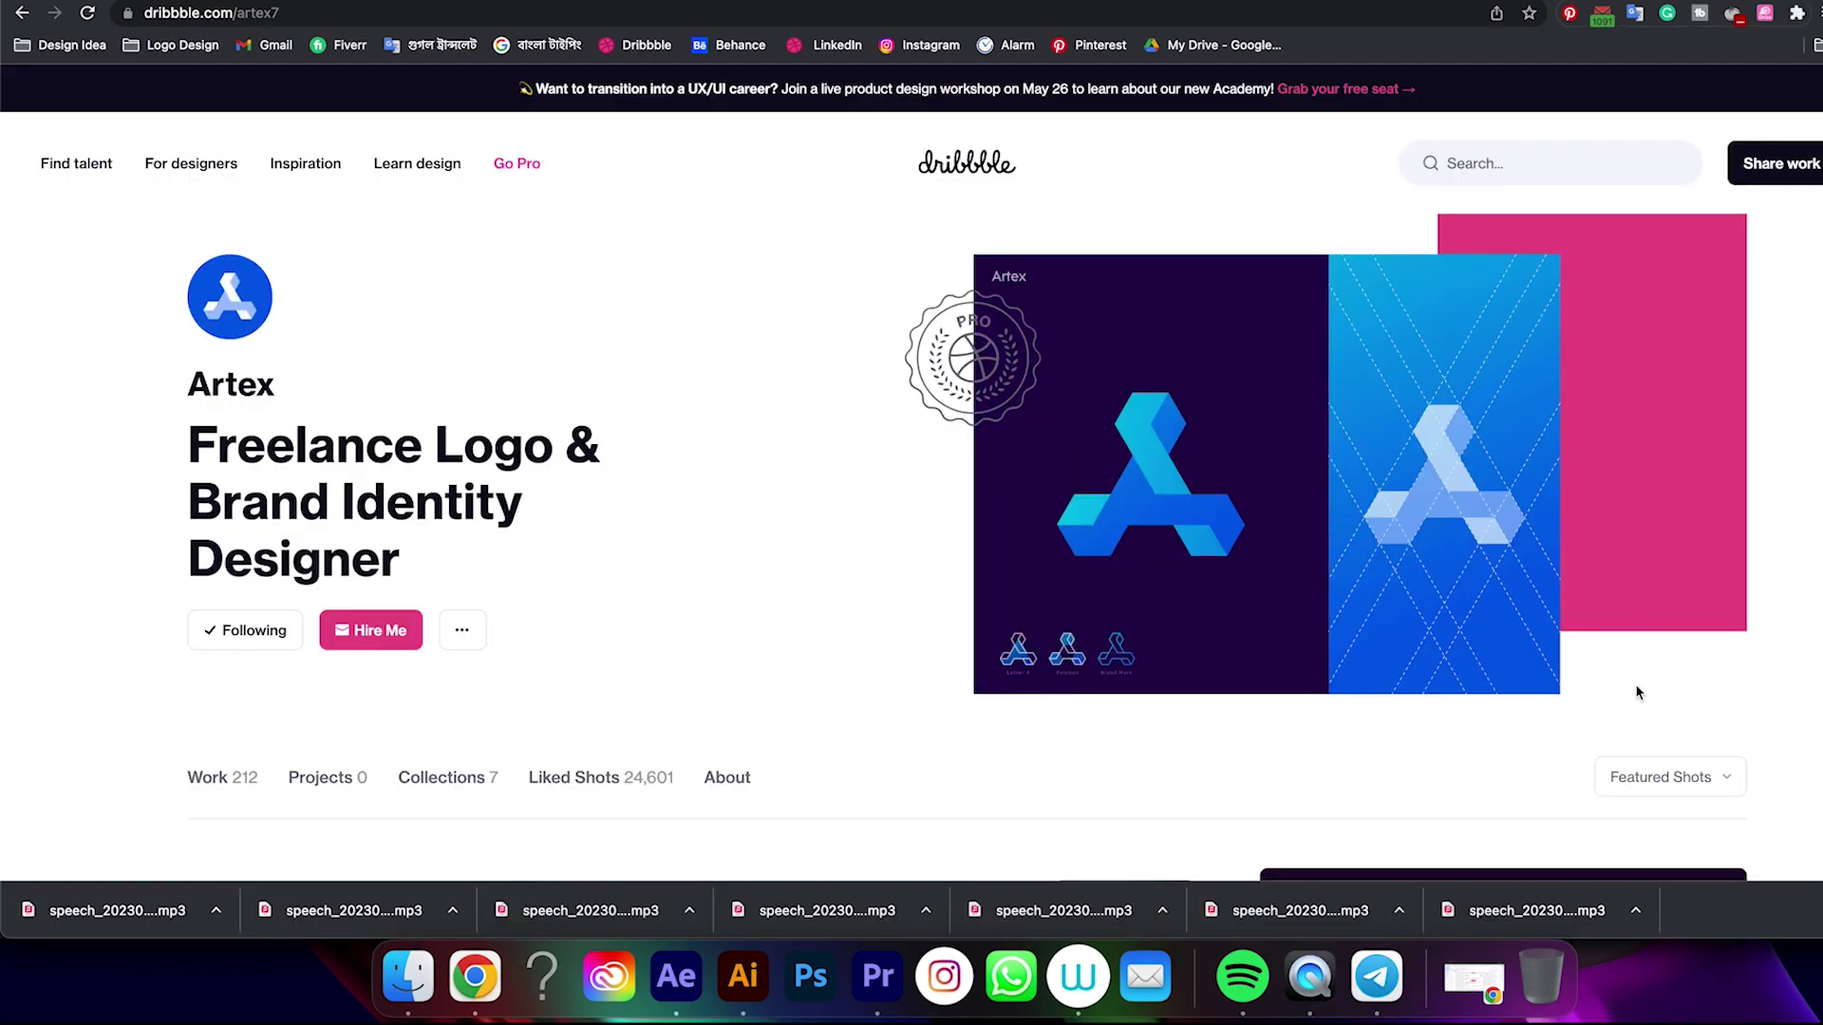
Scroll through the Artex profile's logo shot grid to the end, then return to the profile's top
scroll(1763, 680, down, 7)
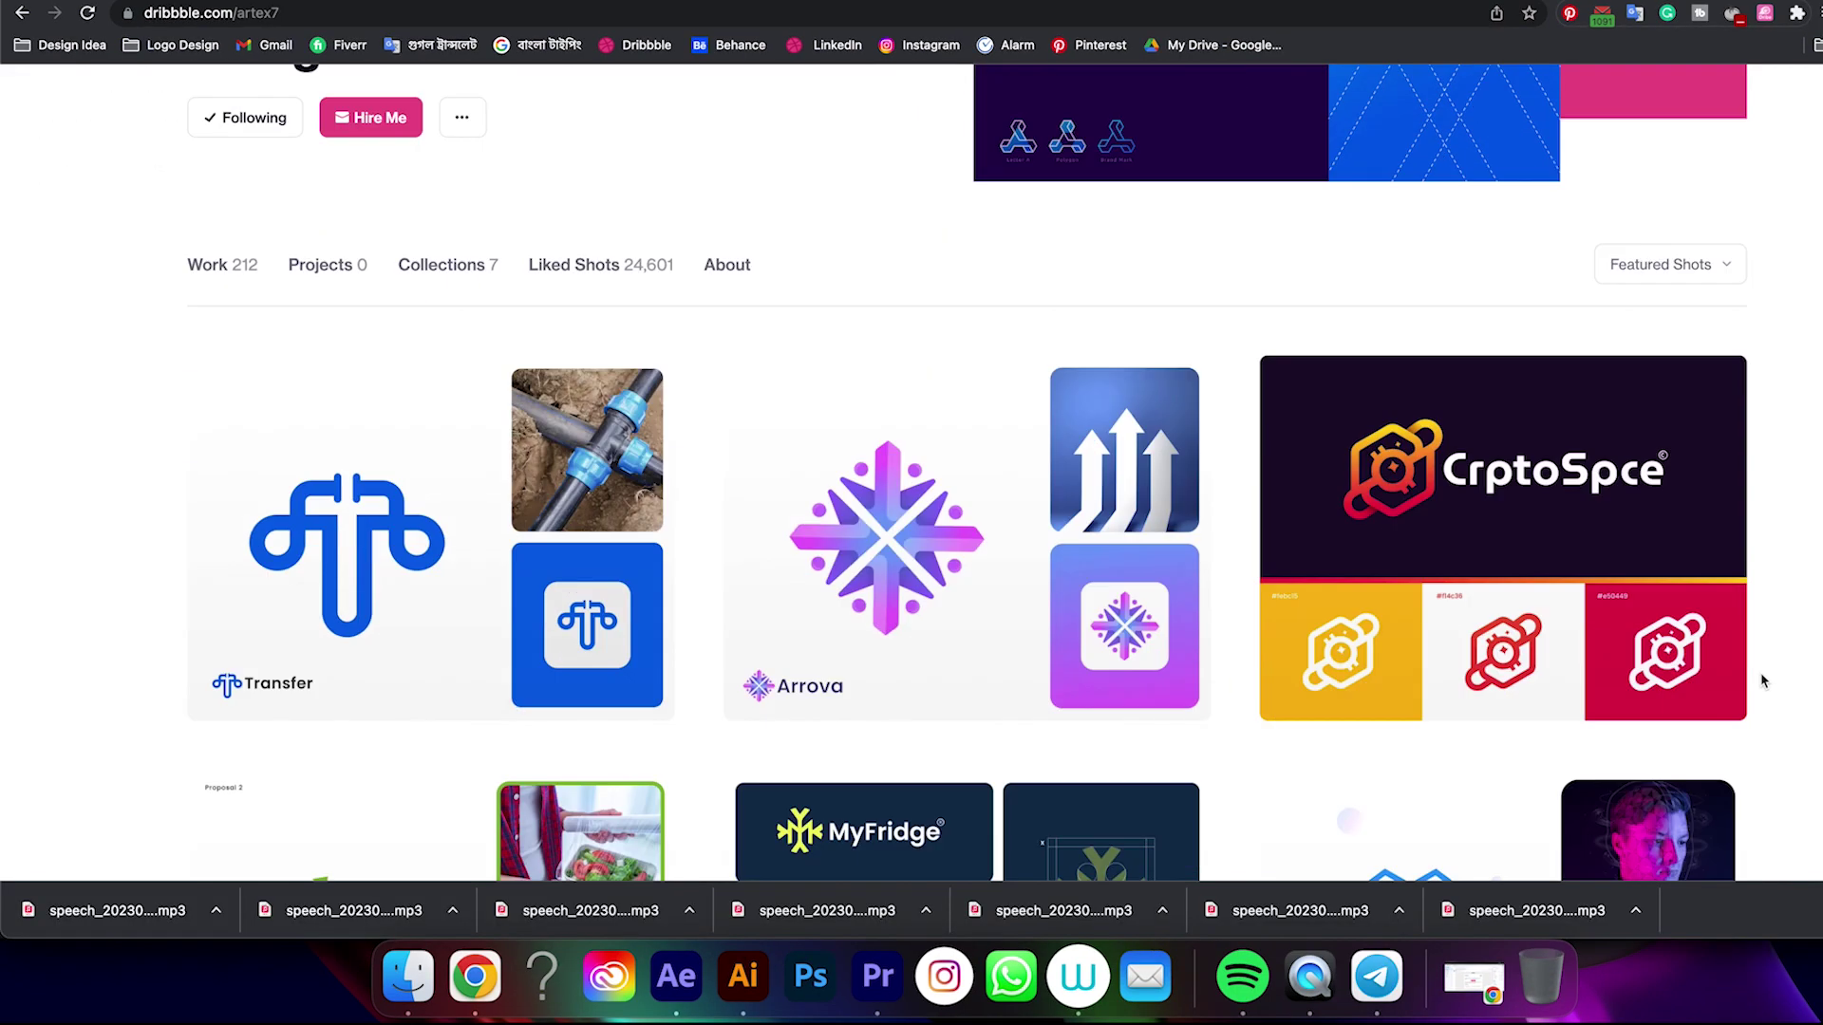
scroll(1763, 681, down, 20)
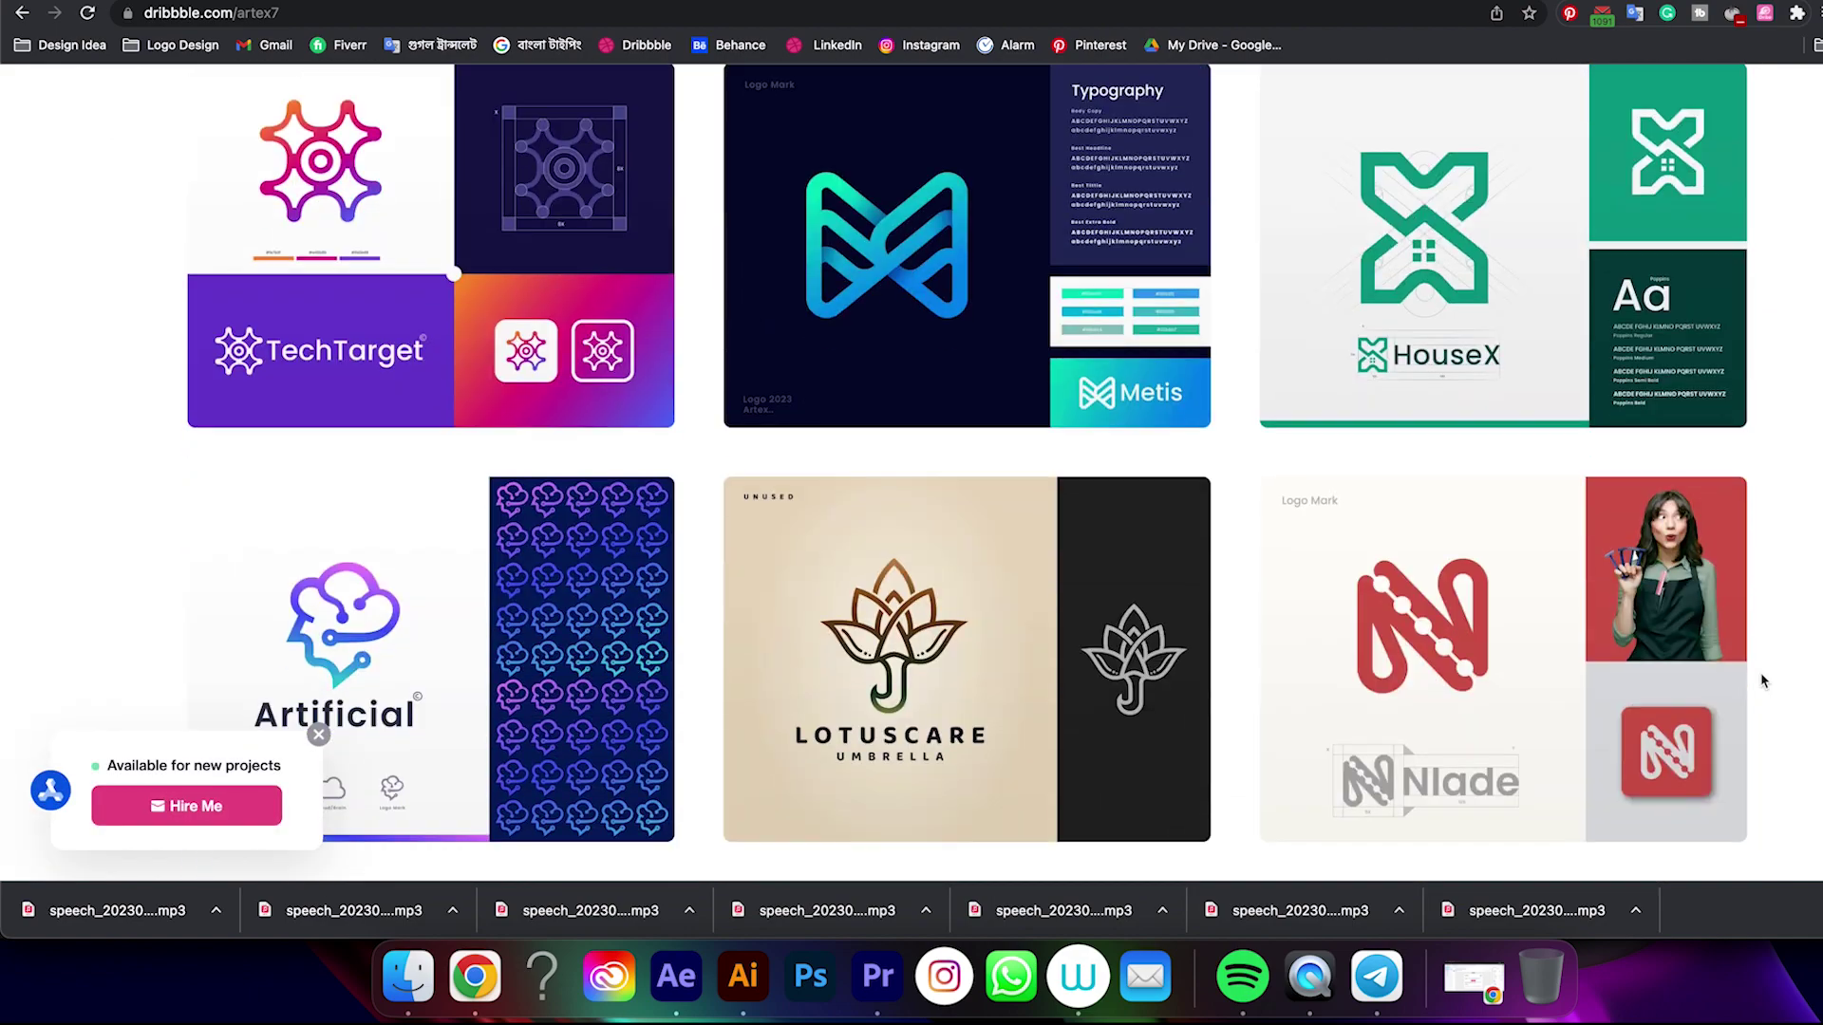
scroll(1763, 681, down, 20)
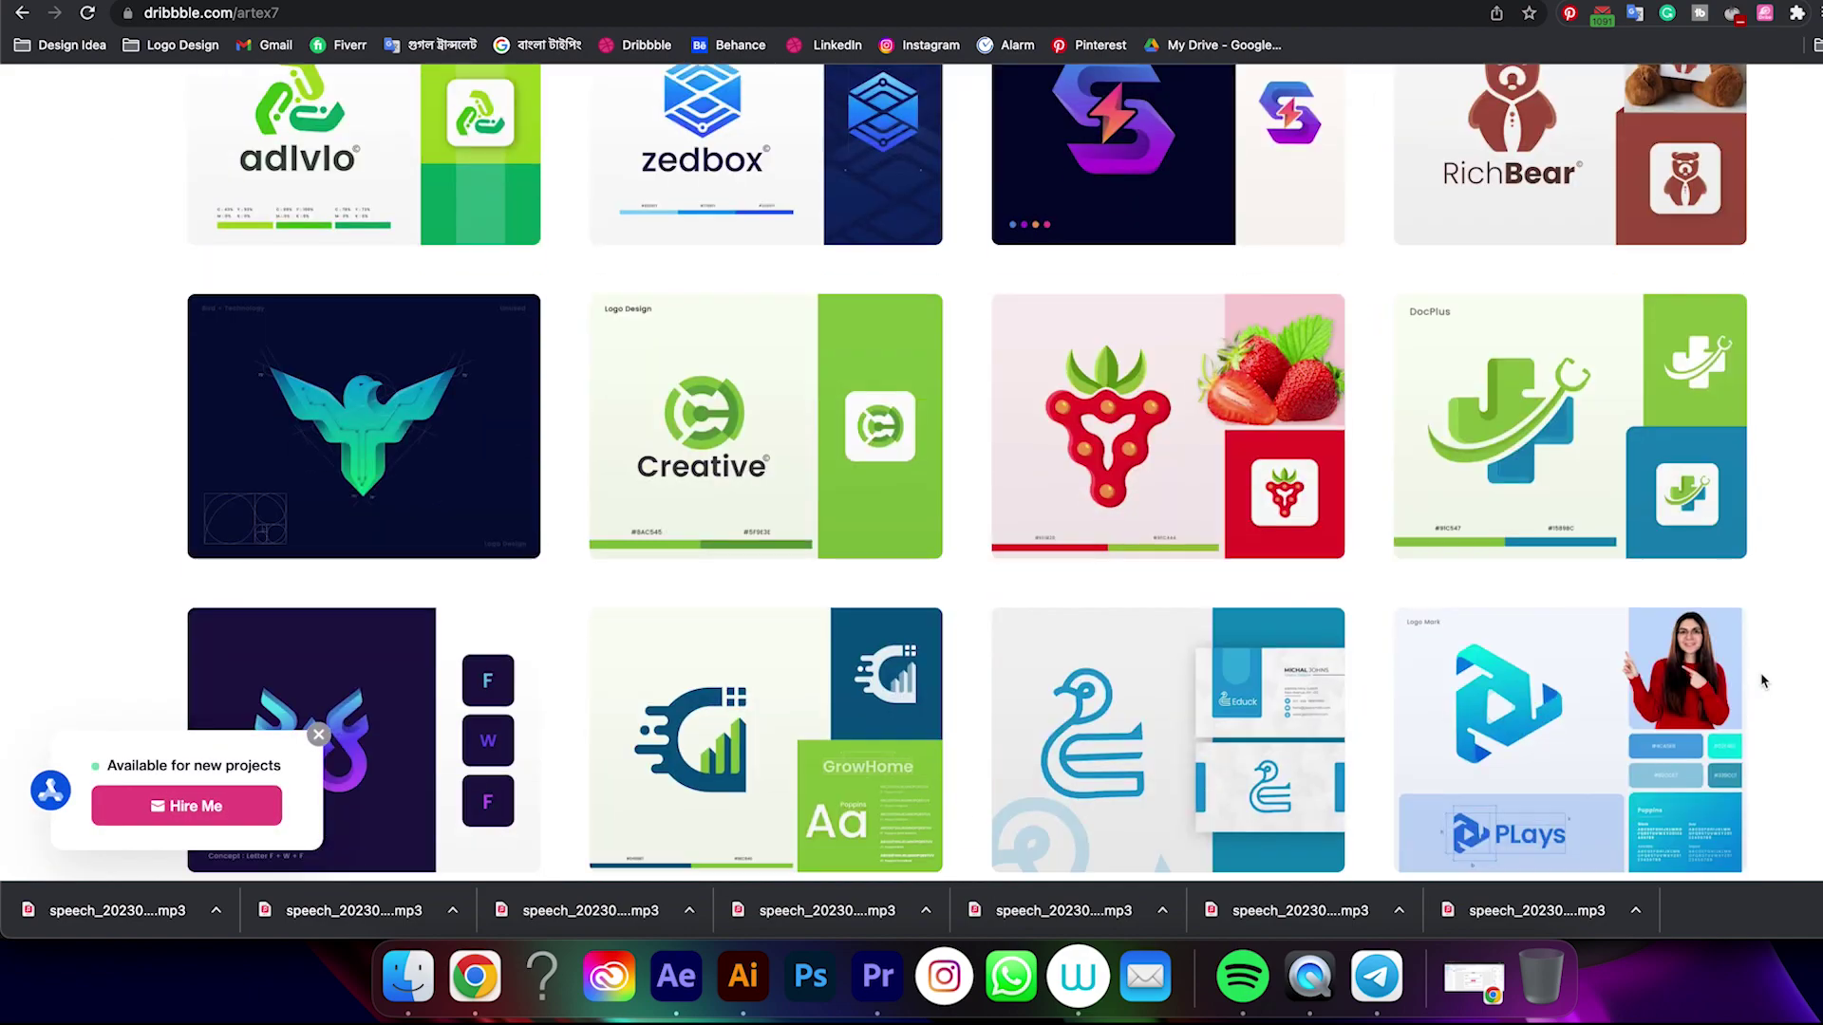
scroll(1763, 681, down, 20)
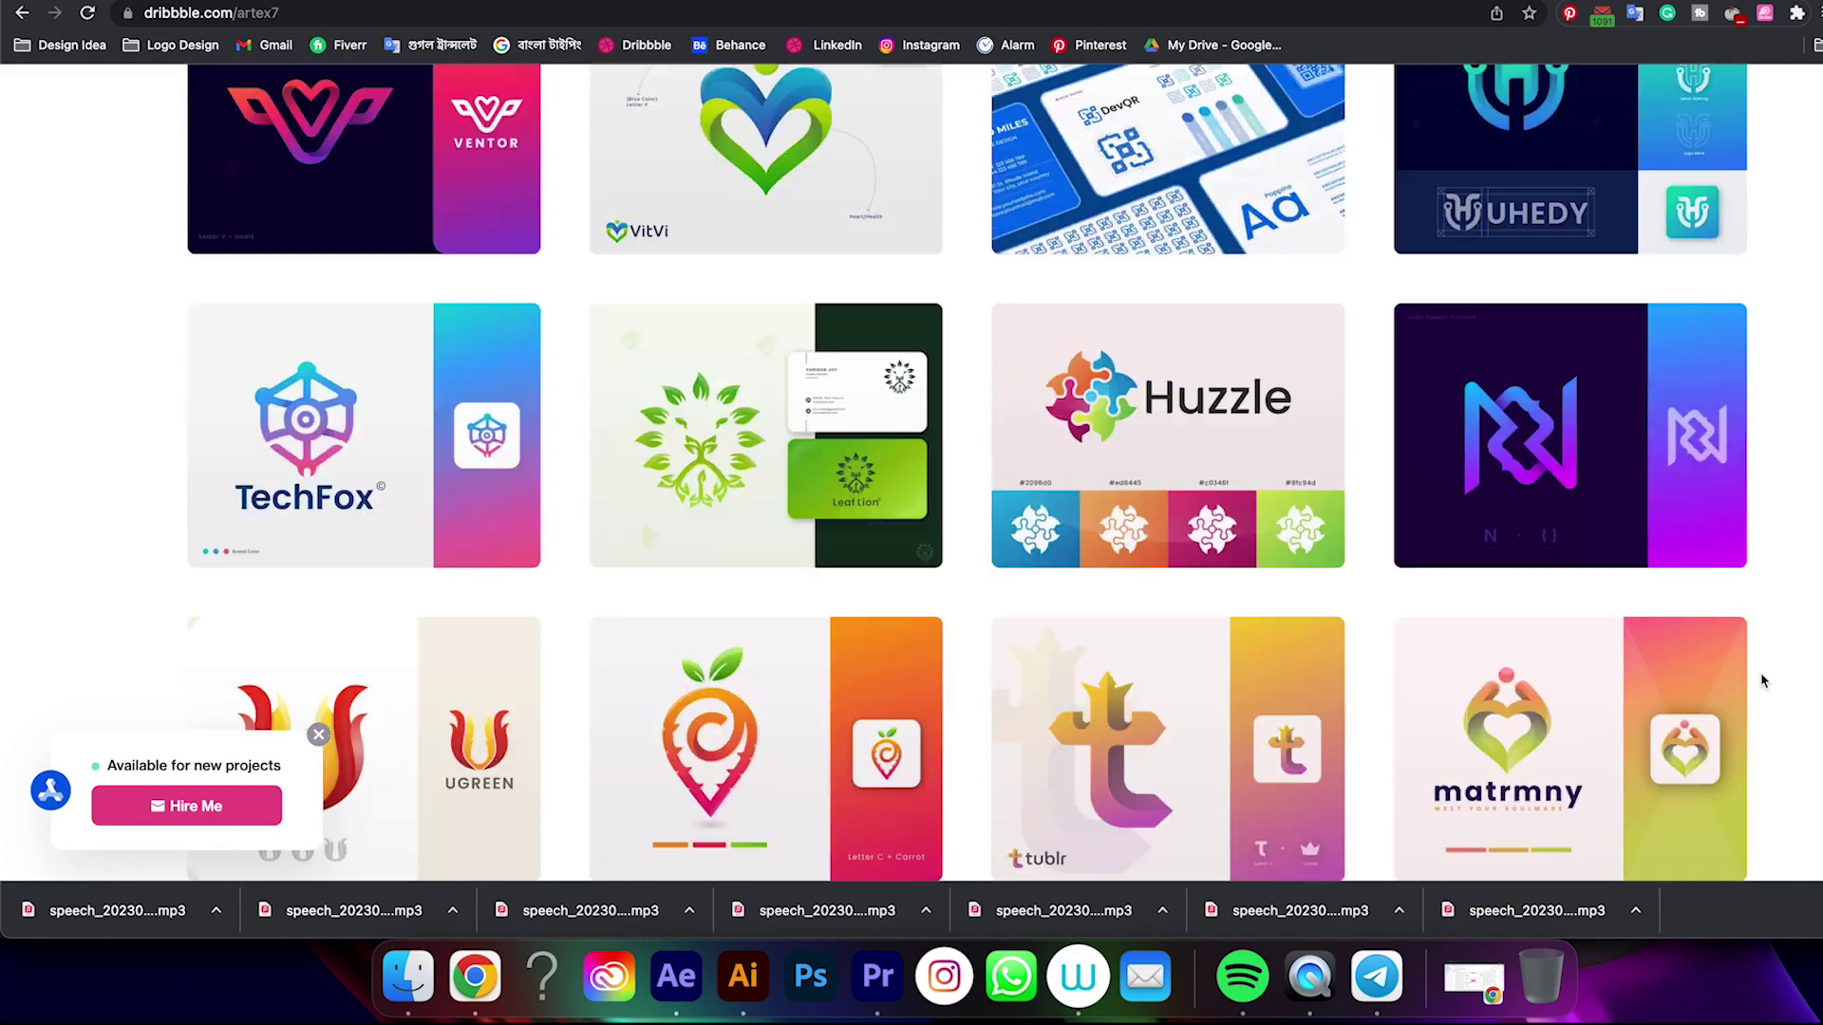
scroll(1763, 680, down, 20)
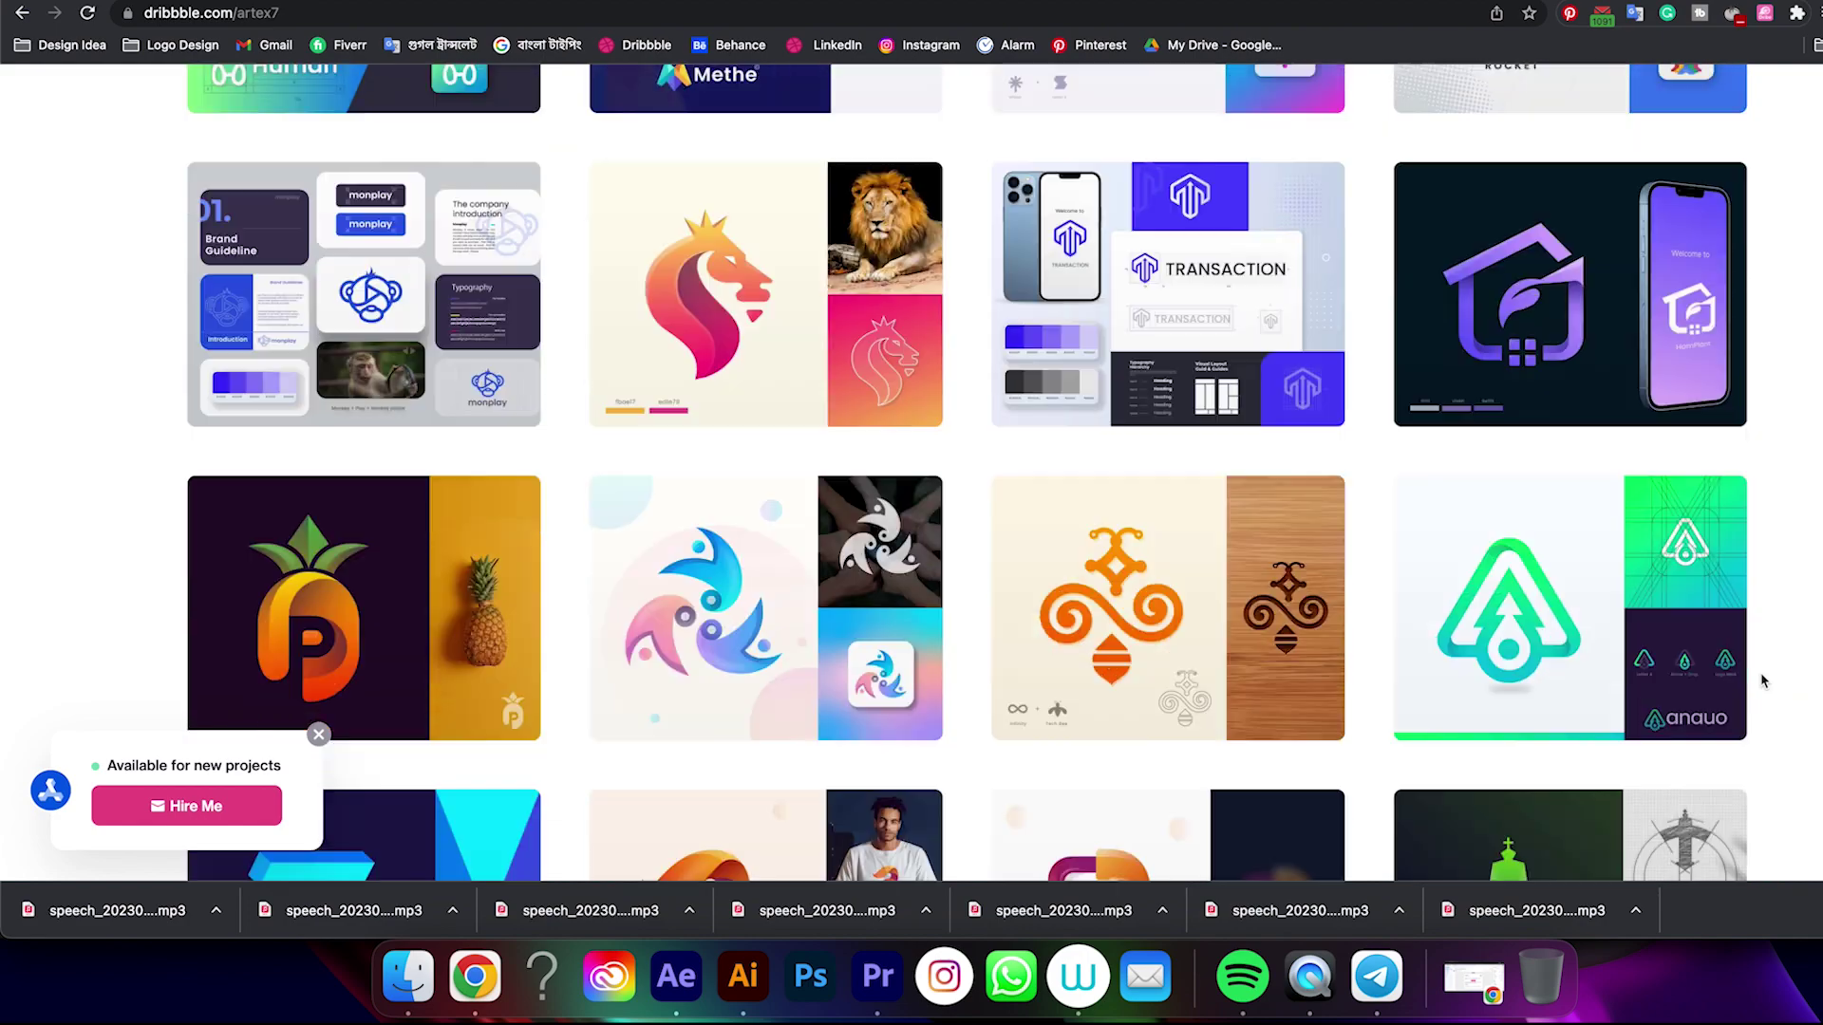
key(Home)
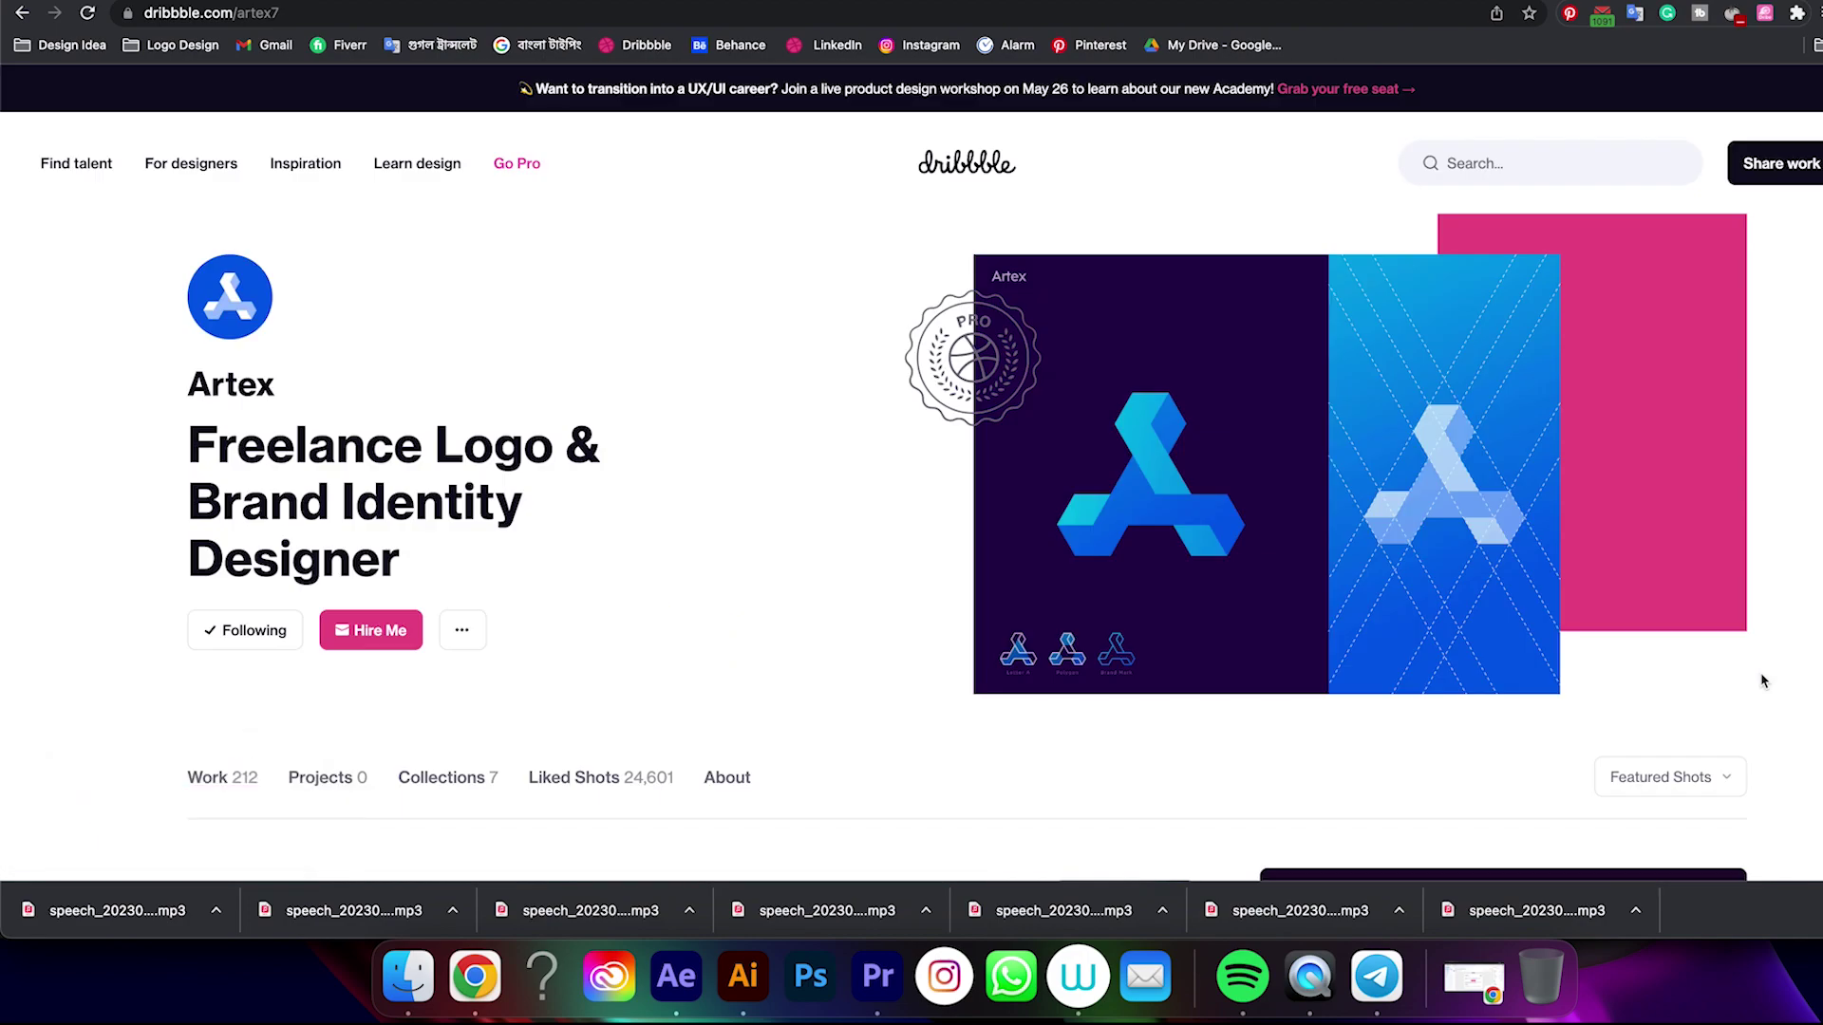
scroll(1763, 680, down, 5)
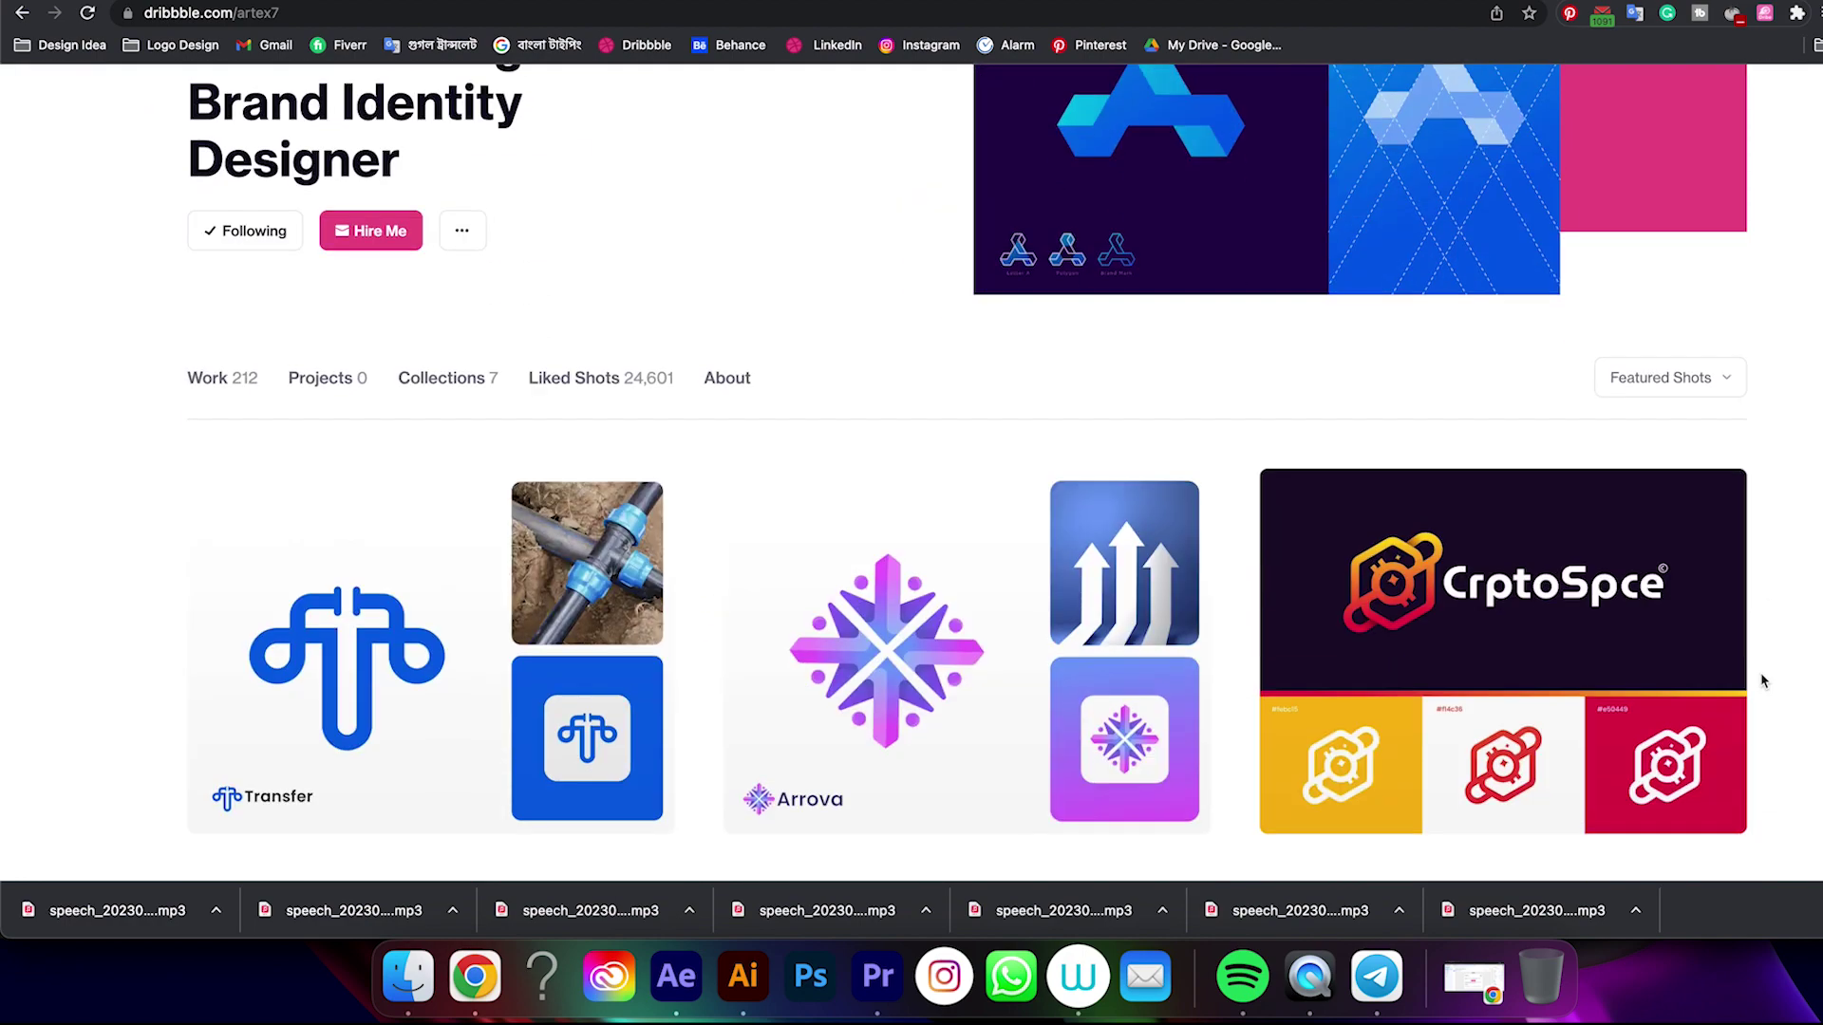
scroll(1763, 681, up, 5)
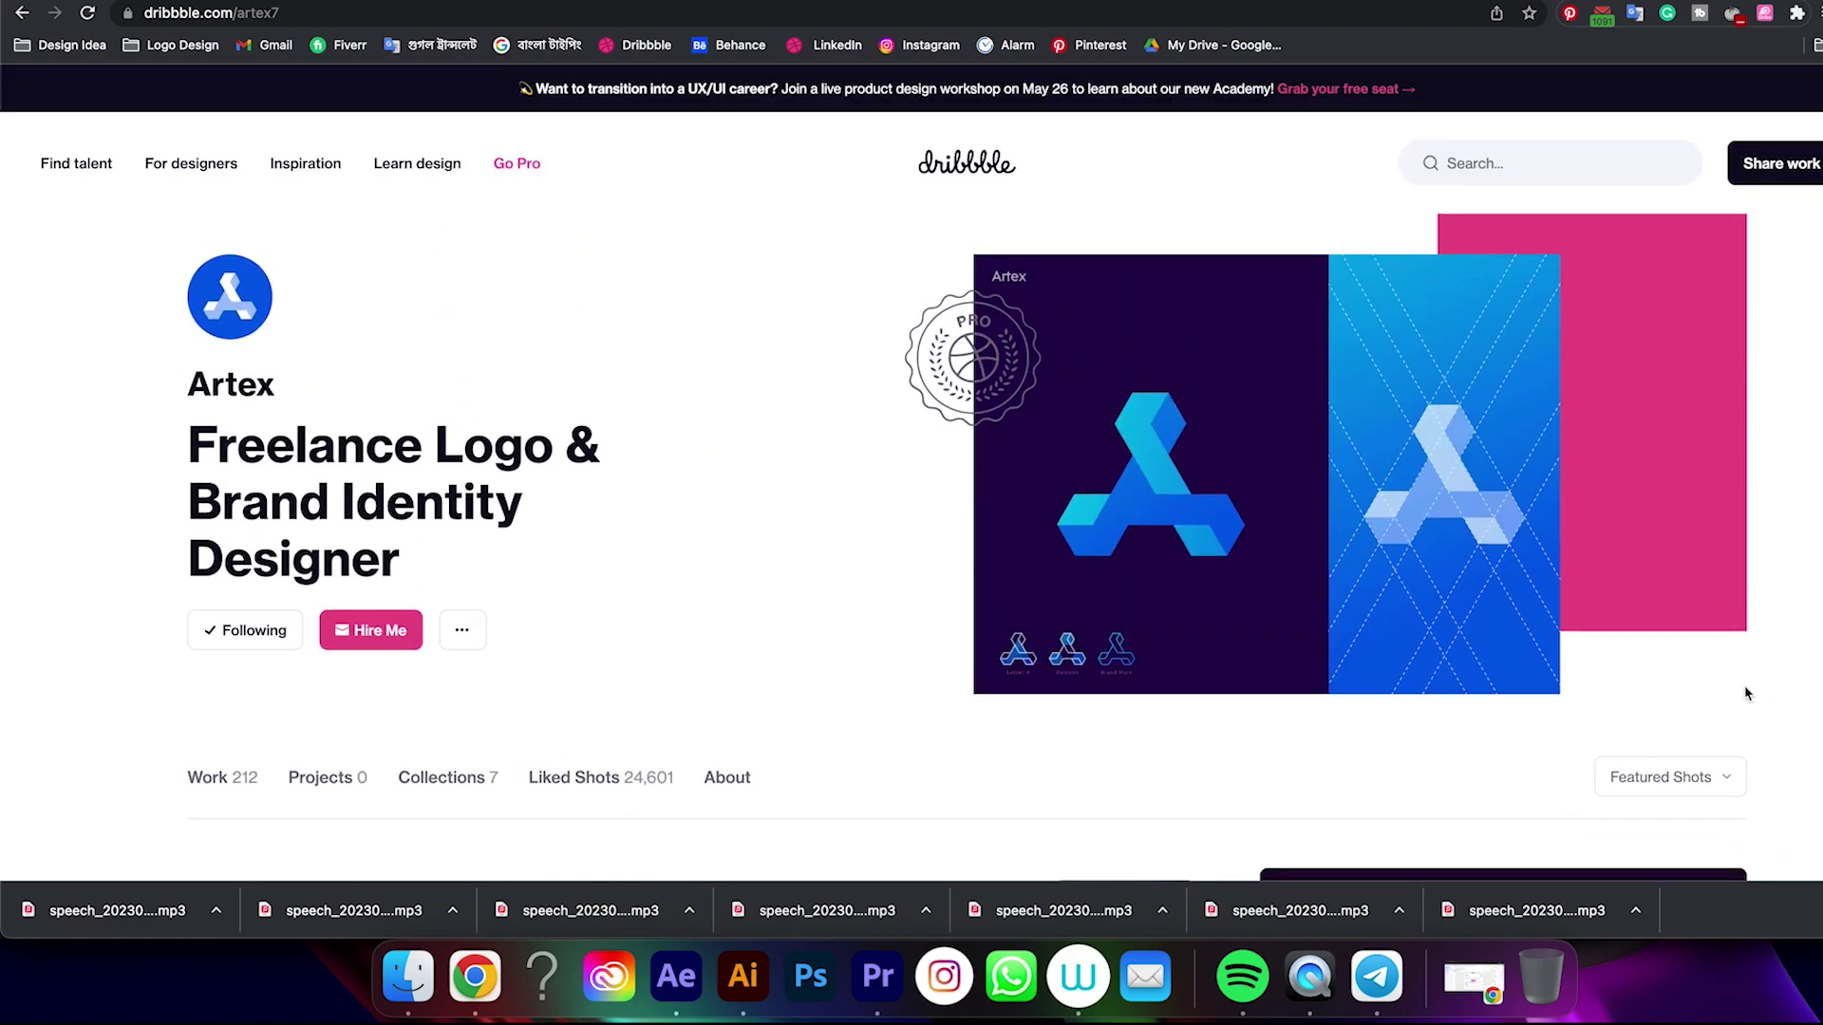